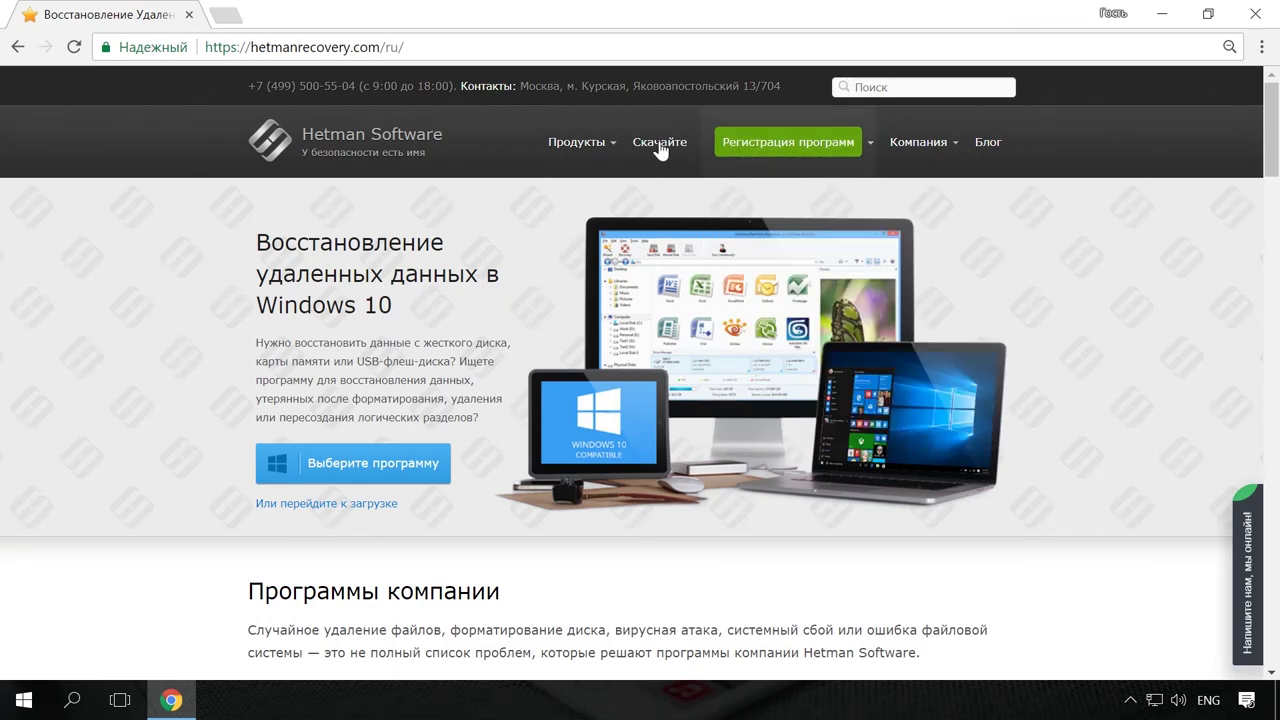
Open the hard drive data recovery software page on the Hetman site and look over the Partition Recovery description
{"action": "mouse_move", "coordinate": [613, 150]}
{"action": "left_click", "coordinate": [628, 203]}
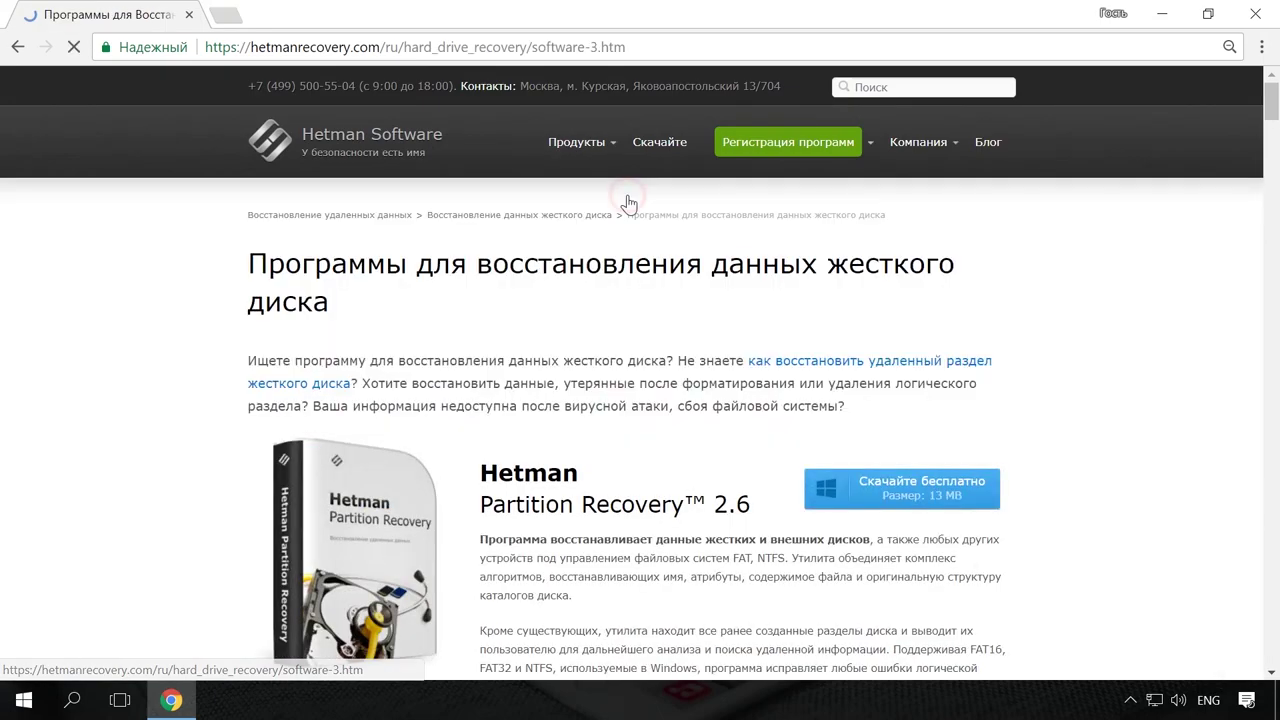
{"action": "scroll", "coordinate": [648, 251], "scroll_direction": "down", "scroll_amount": 1}
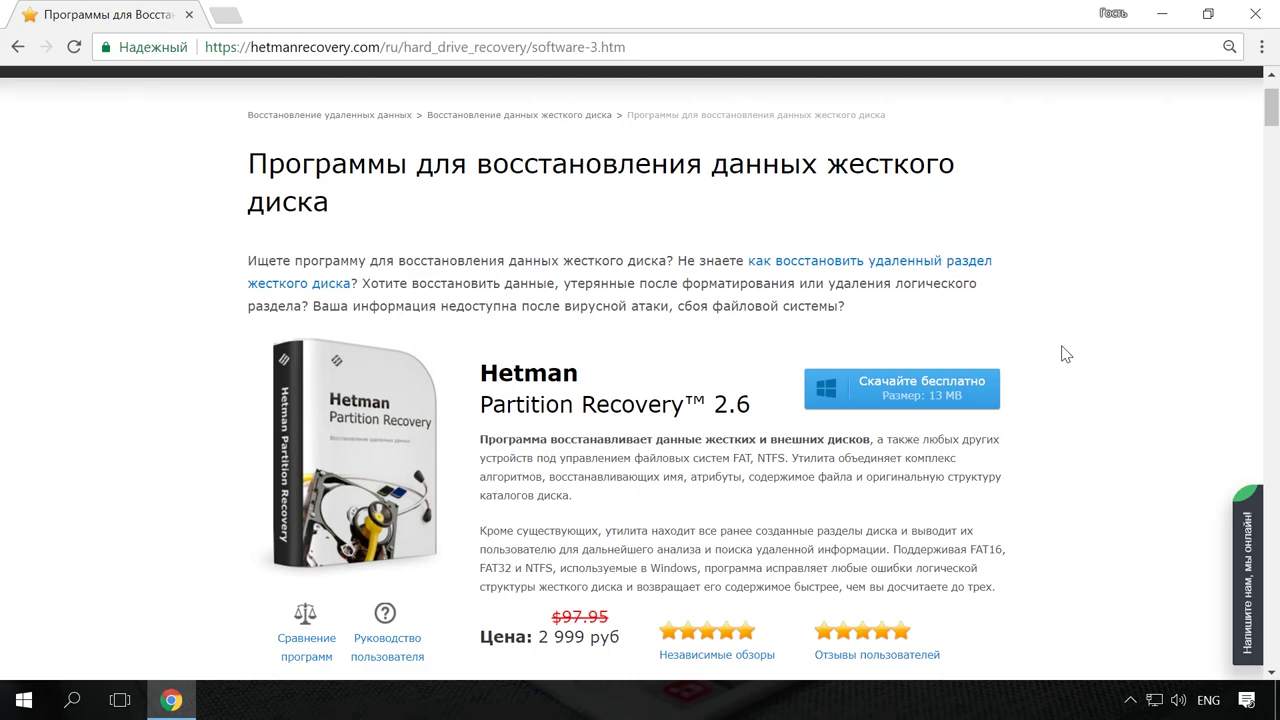
{"action": "scroll", "coordinate": [1062, 345], "scroll_direction": "up", "scroll_amount": 2}
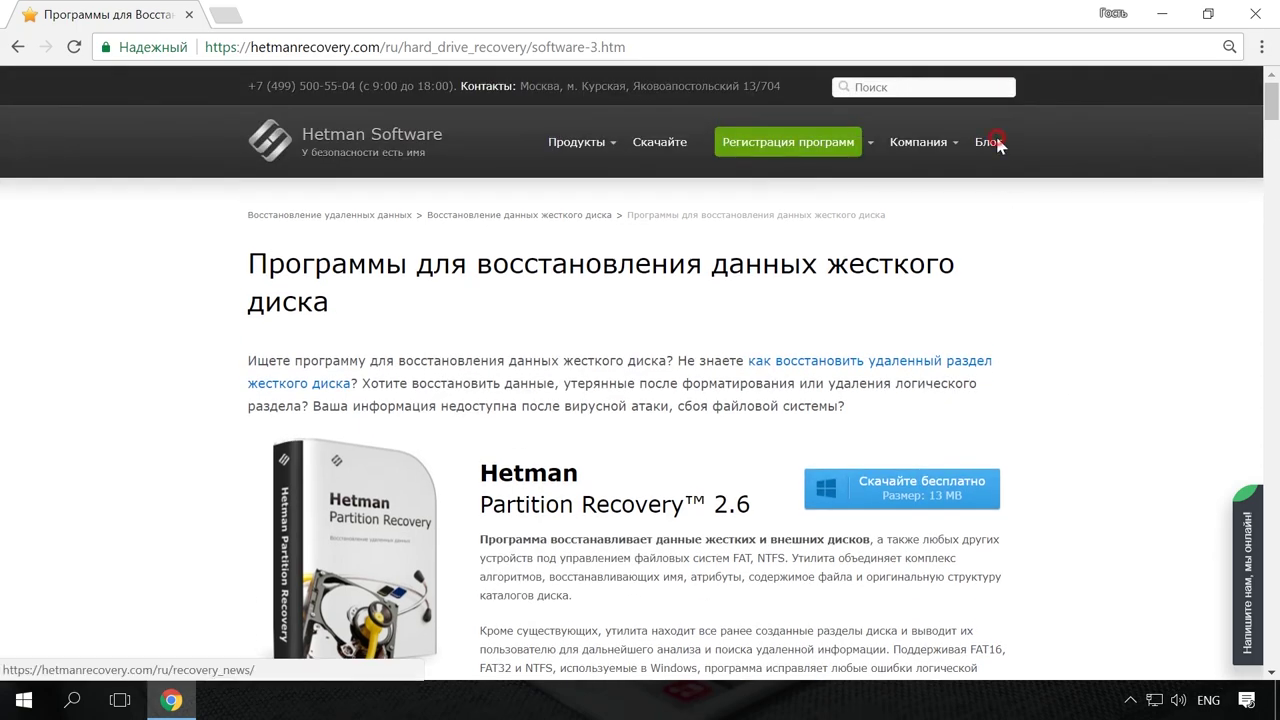
Open the blog article "Как быстро найти файлы на компьютере с Windows", skim it, and open the site's online chat
{"action": "left_click", "coordinate": [990, 143]}
{"action": "scroll", "coordinate": [1097, 263], "scroll_direction": "down", "scroll_amount": 9}
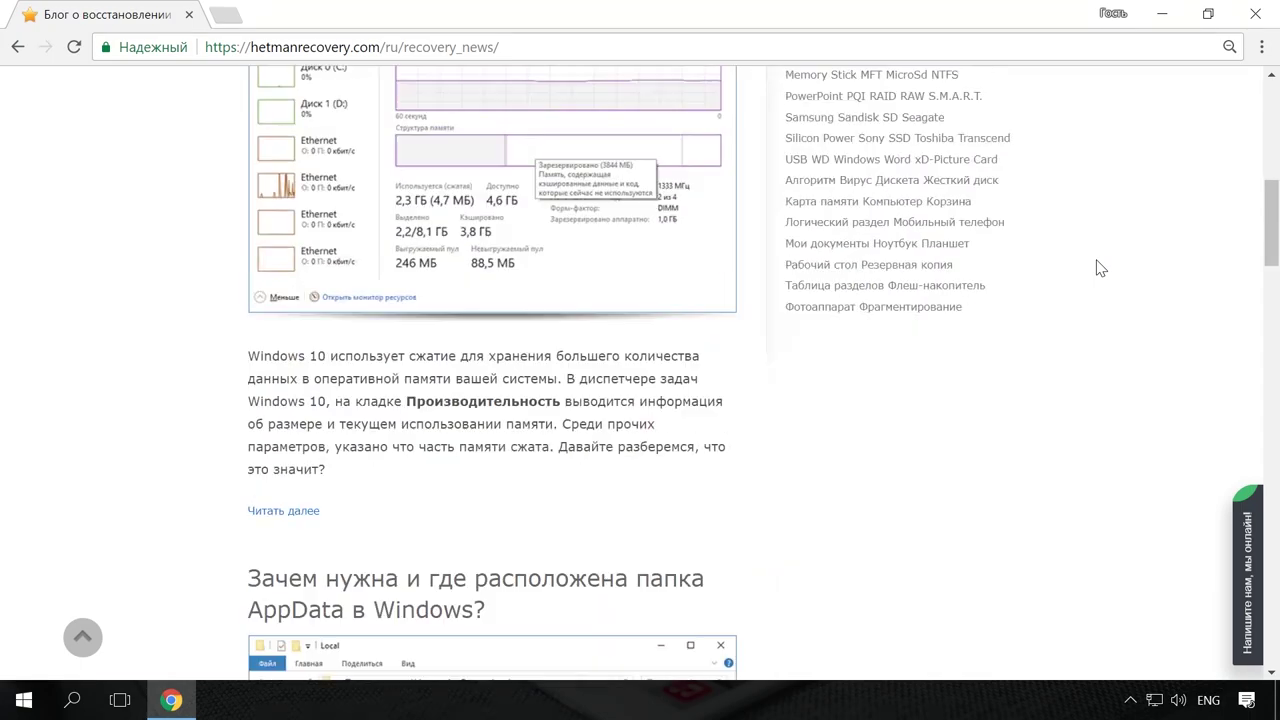
{"action": "scroll", "coordinate": [1097, 268], "scroll_direction": "down", "scroll_amount": 8}
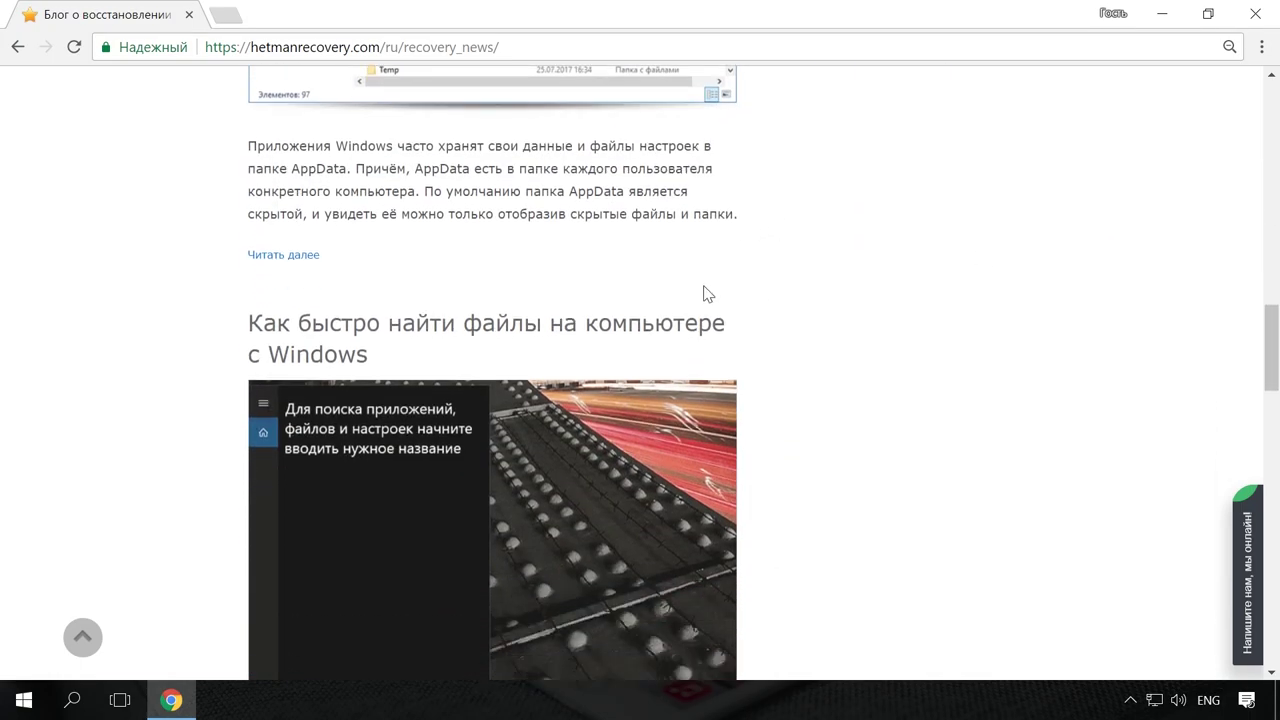
{"action": "left_click", "coordinate": [686, 330]}
{"action": "scroll", "coordinate": [737, 329], "scroll_direction": "down", "scroll_amount": 6}
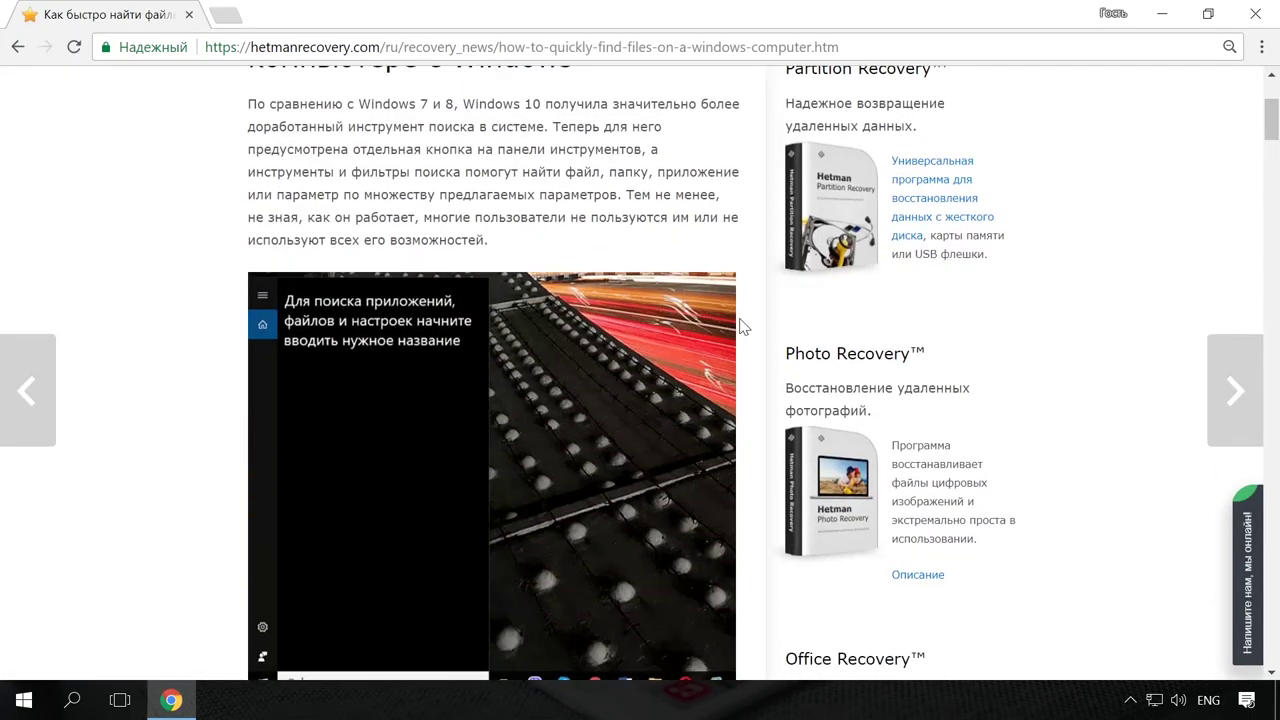
{"action": "scroll", "coordinate": [744, 322], "scroll_direction": "up", "scroll_amount": 6}
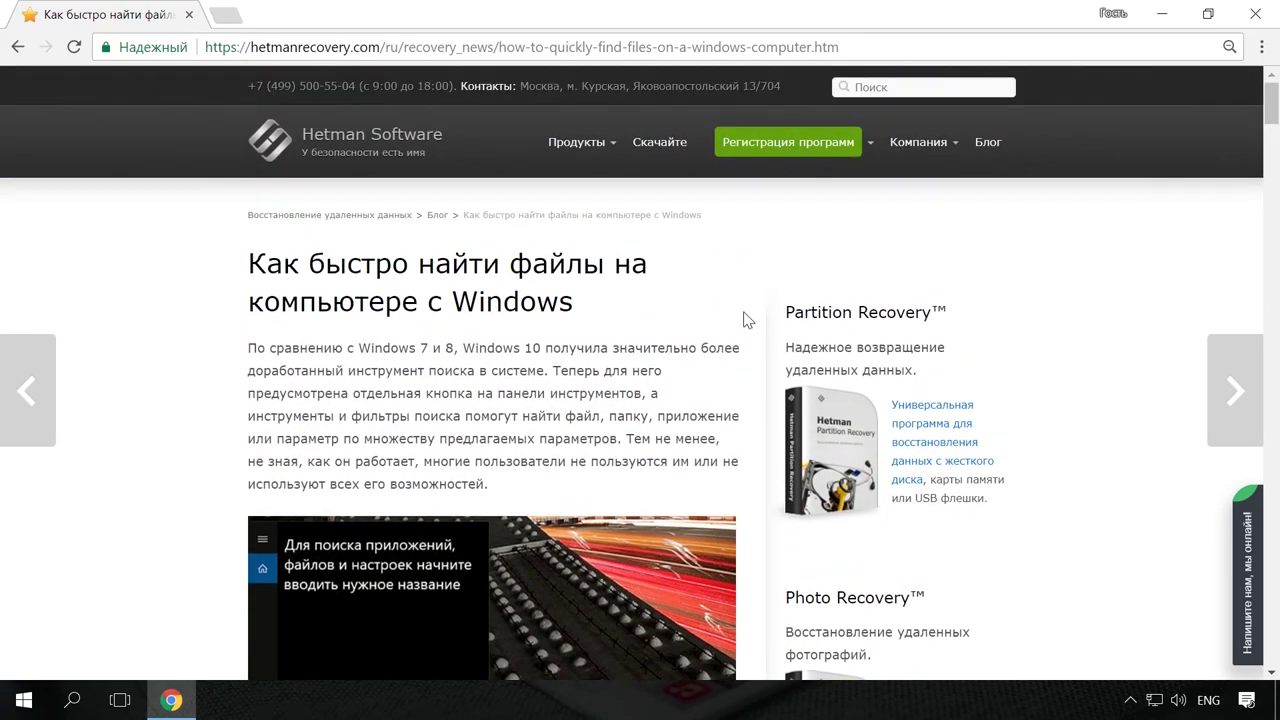
{"action": "left_click", "coordinate": [1242, 560]}
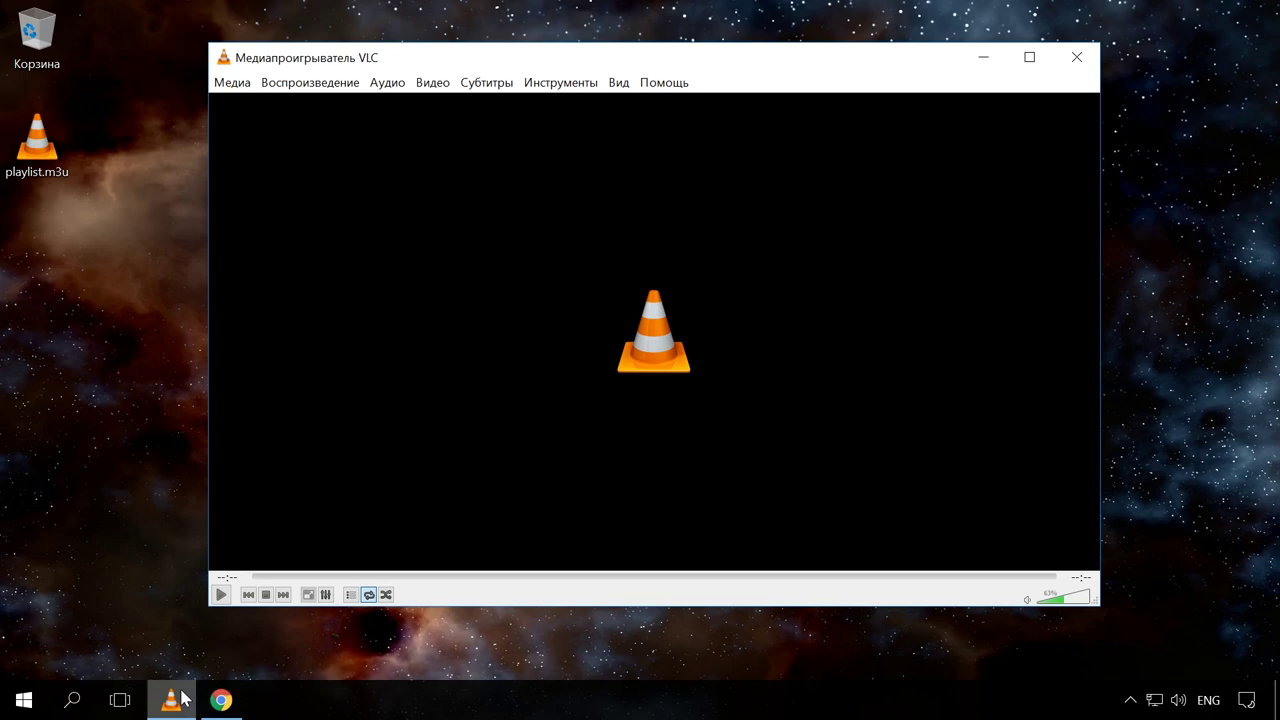
In VLC, choose Swimming.mp4 from the Videos folder as the source file for conversion
{"action": "left_click", "coordinate": [230, 82]}
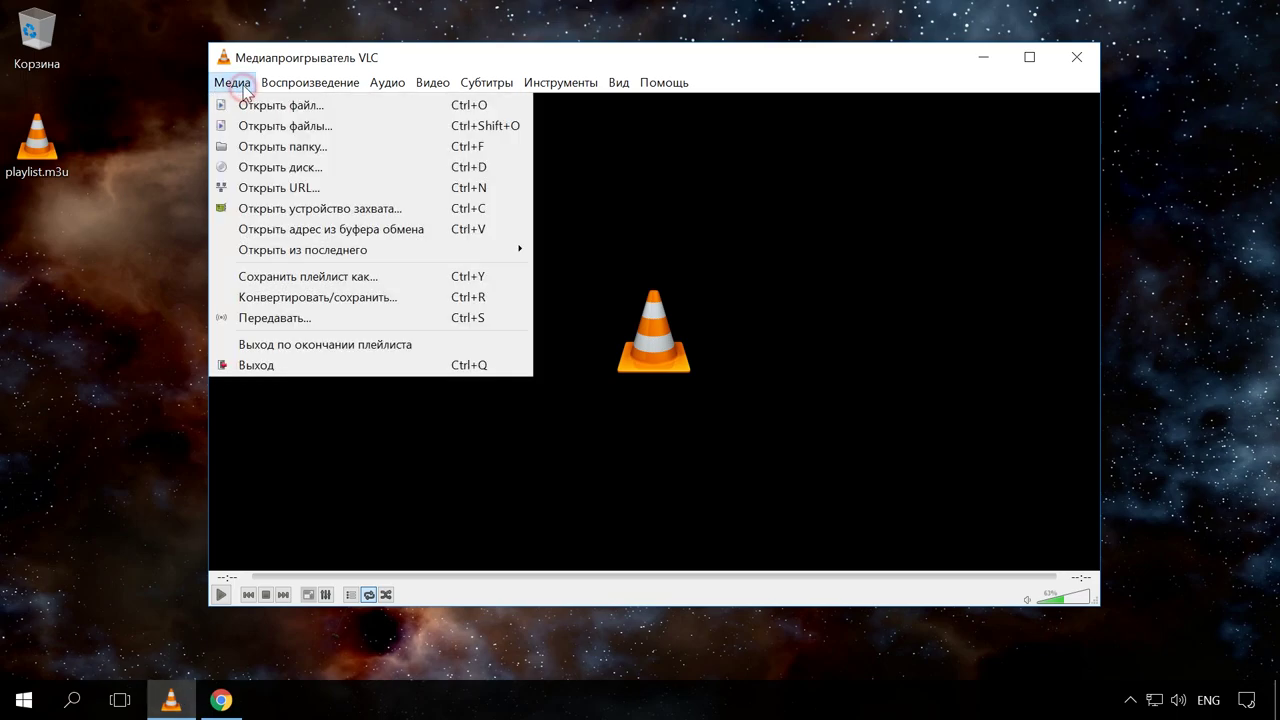
{"action": "left_click", "coordinate": [363, 298]}
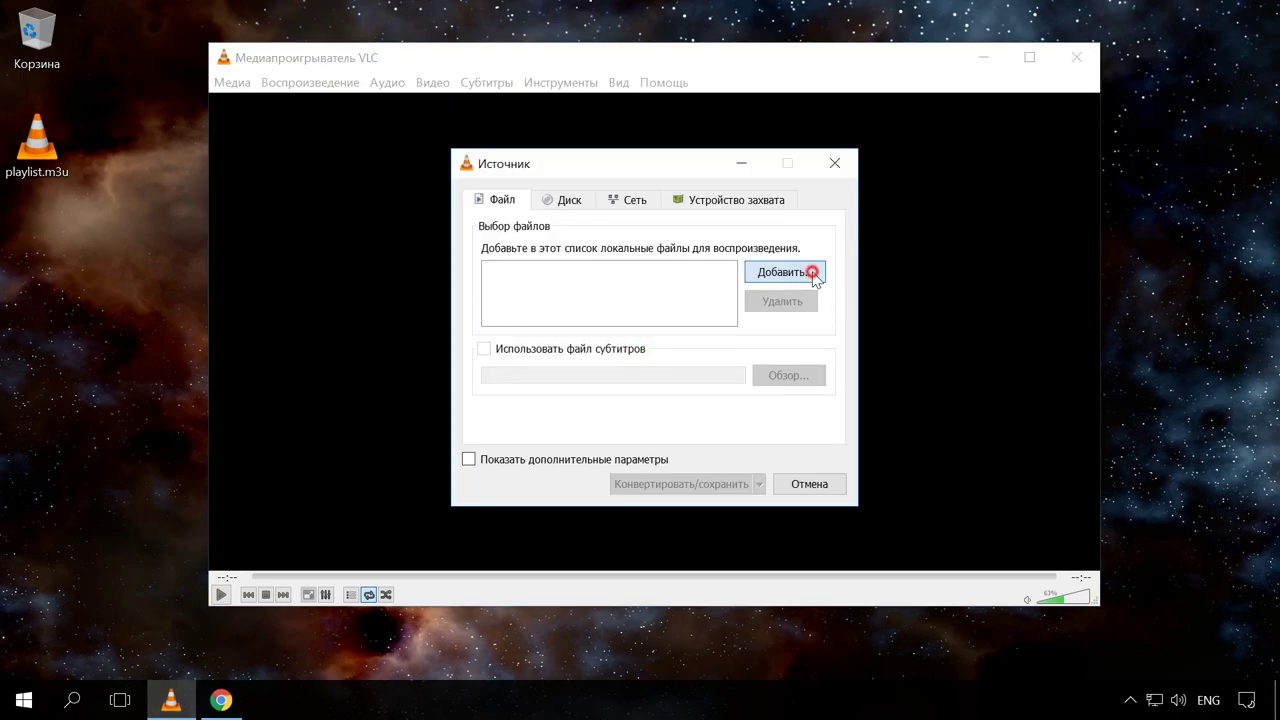
{"action": "left_click", "coordinate": [812, 271]}
{"action": "left_click", "coordinate": [426, 331]}
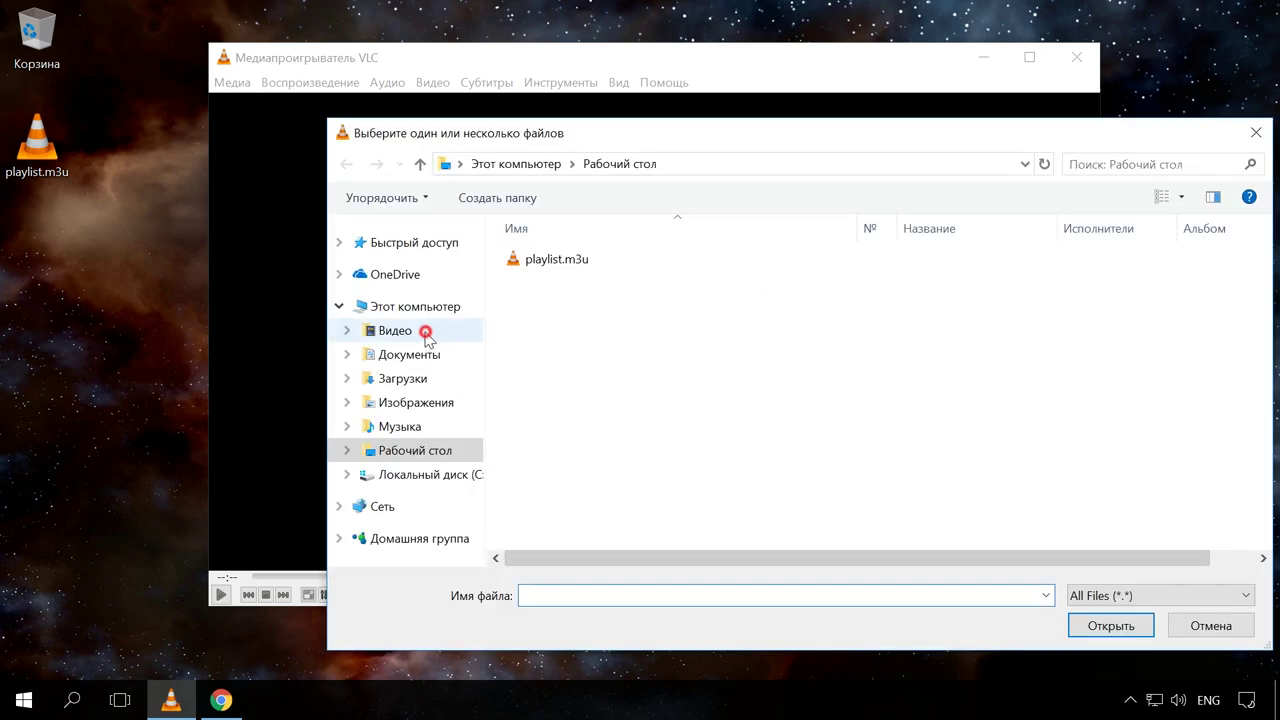
{"action": "left_click", "coordinate": [1002, 300]}
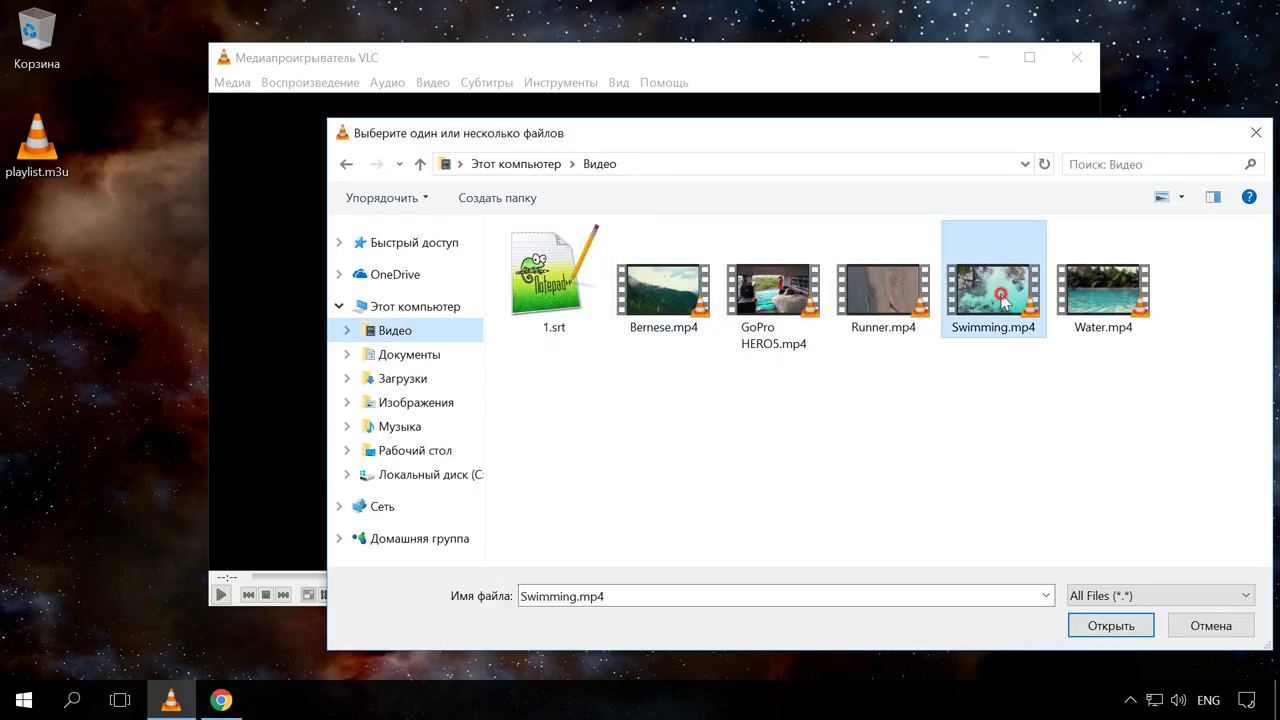
{"action": "left_click", "coordinate": [1100, 625]}
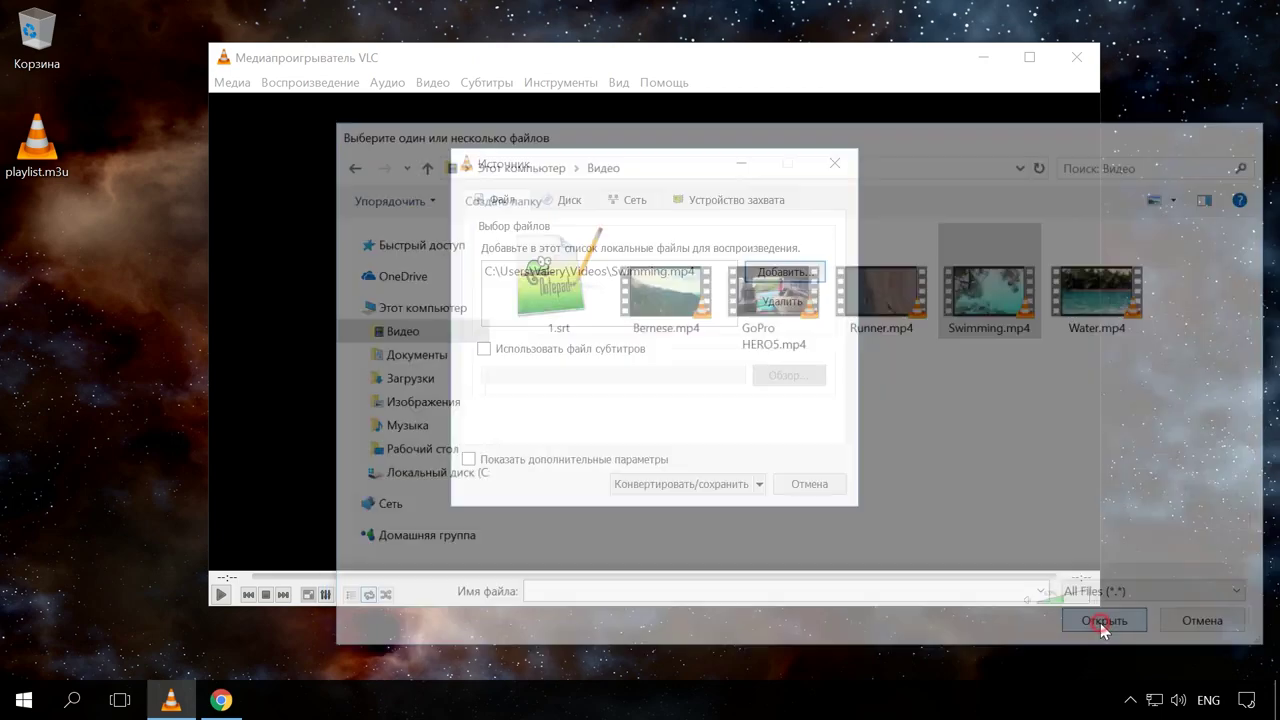
{"action": "left_click", "coordinate": [723, 485]}
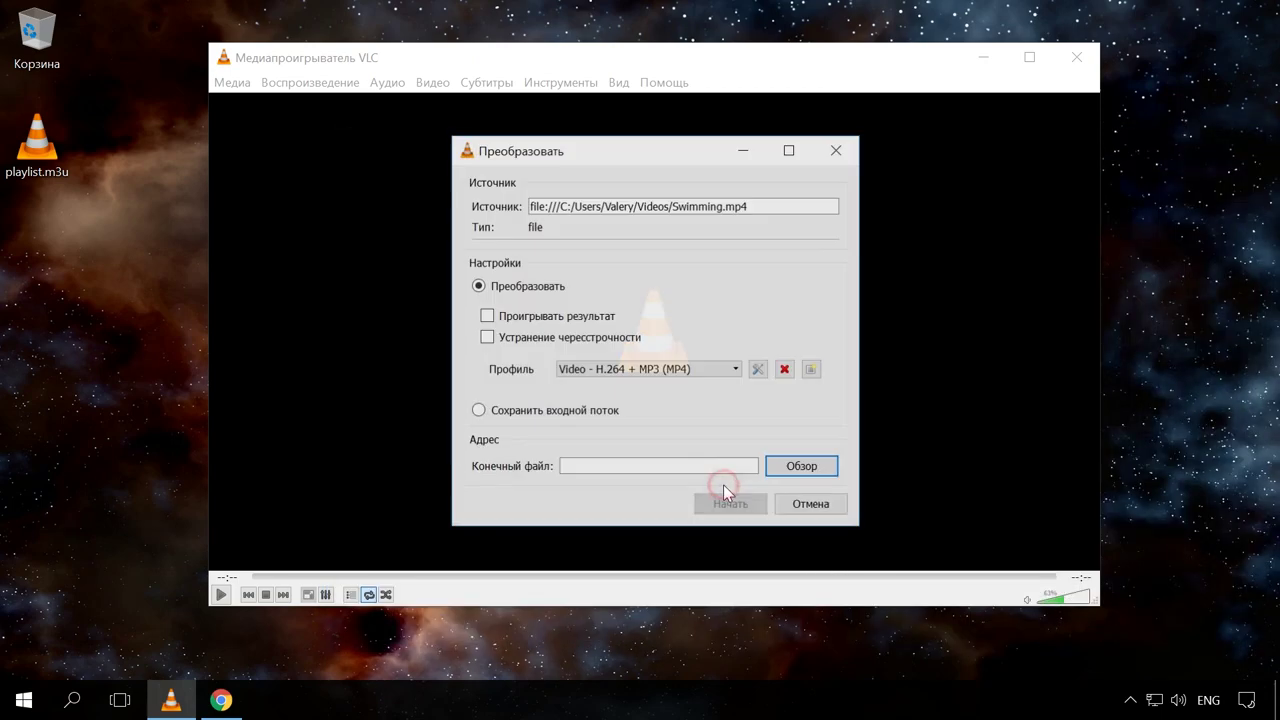
Review the available conversion profiles, then check the video and audio codec settings of "Video - H.264 + MP3 (MP4)" and save the profile
{"action": "left_click", "coordinate": [737, 369]}
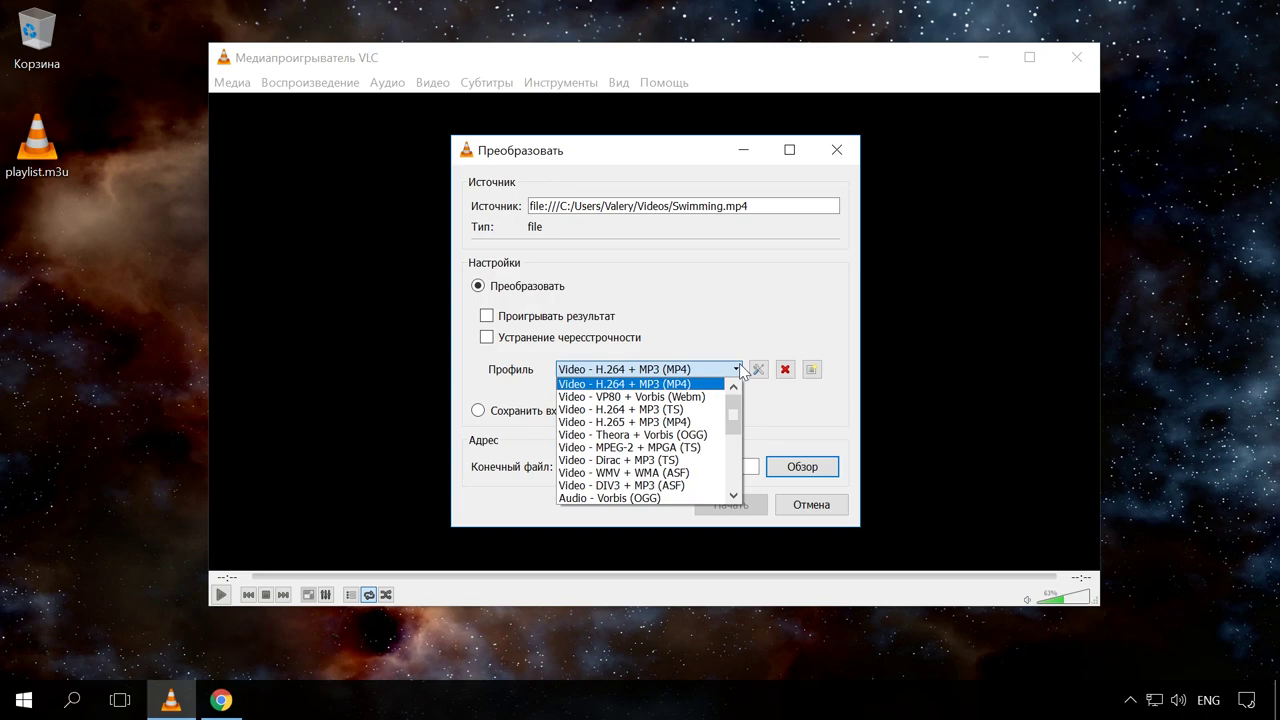
{"action": "left_click_drag", "start_coordinate": [734, 415], "coordinate": [748, 468]}
{"action": "left_click", "coordinate": [758, 370]}
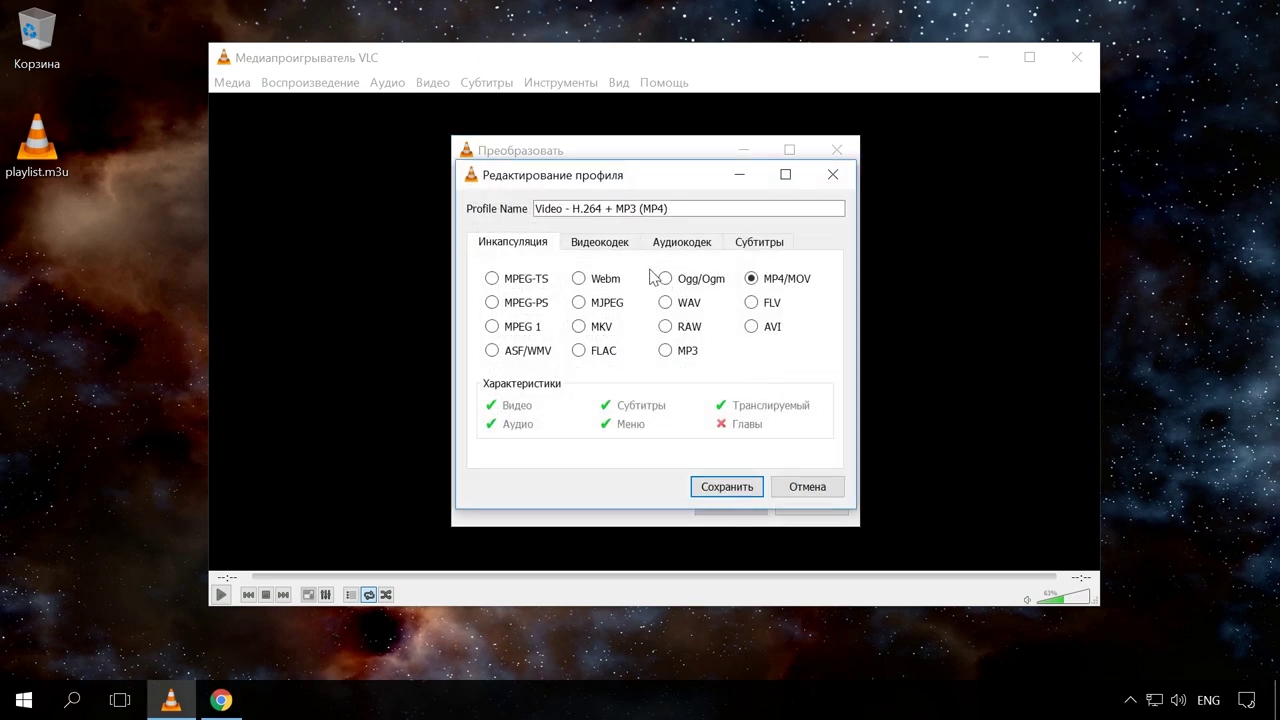
{"action": "left_click", "coordinate": [614, 246]}
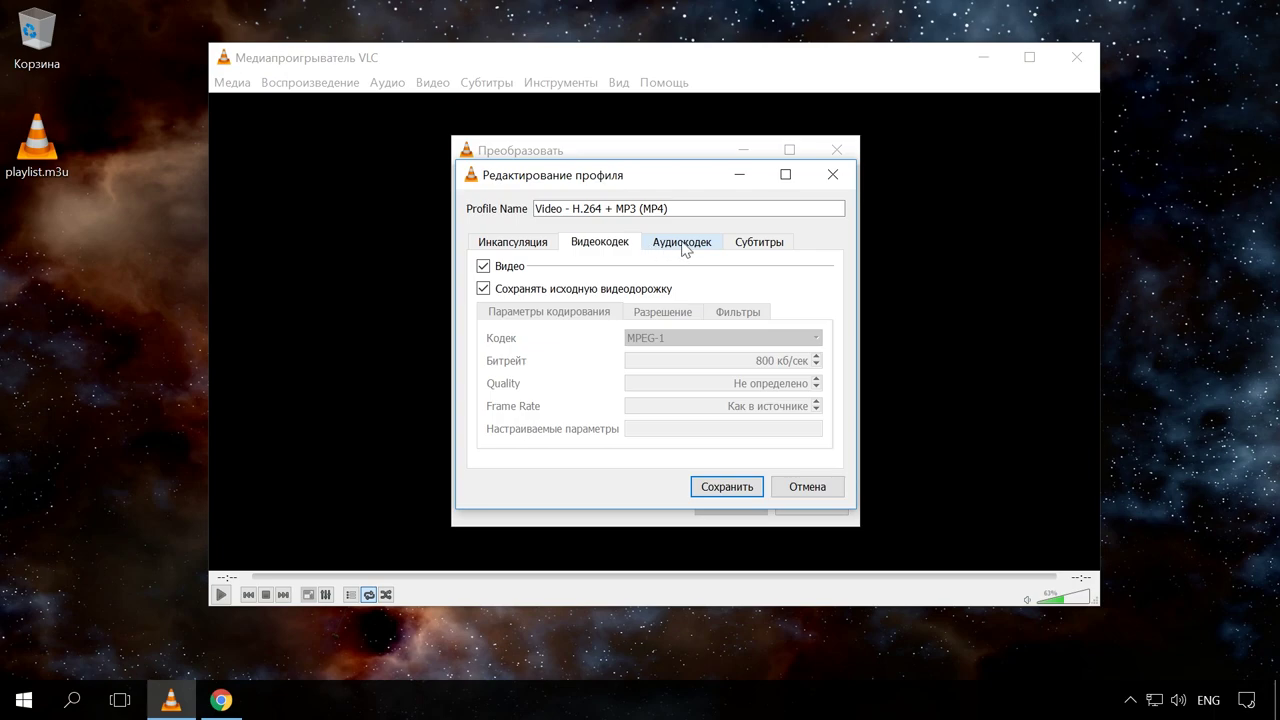
{"action": "left_click", "coordinate": [684, 248]}
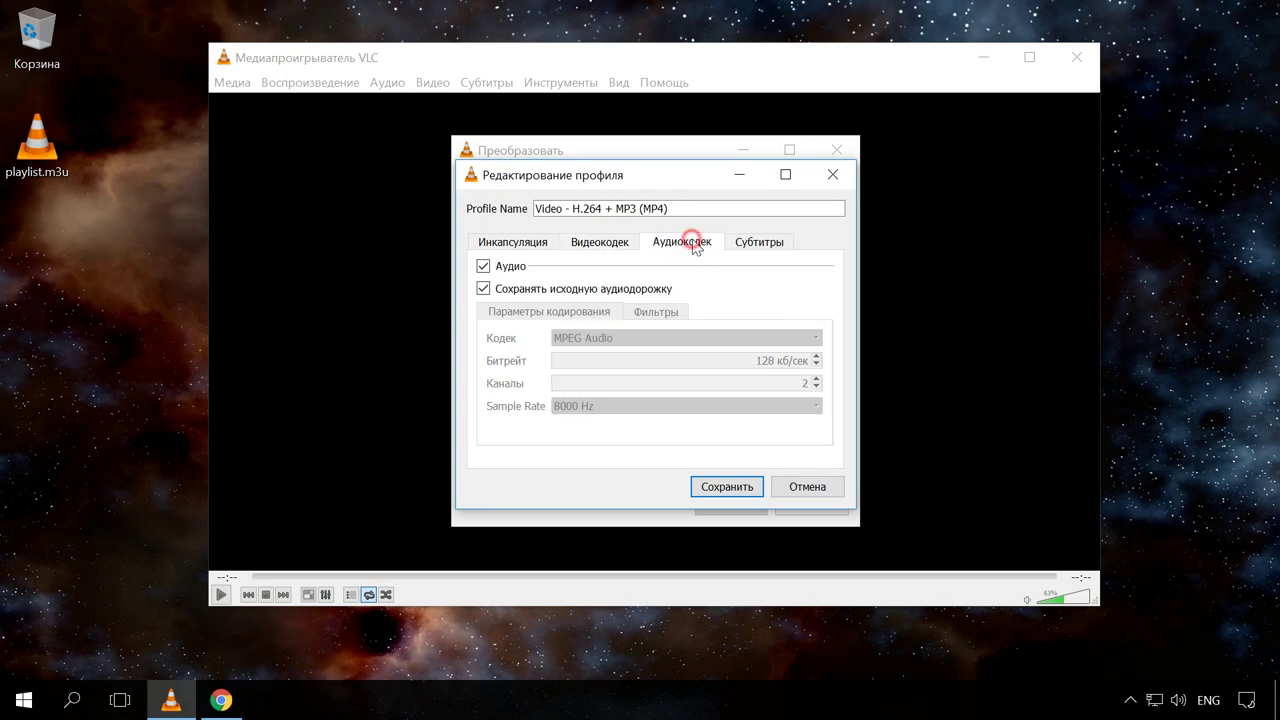
{"action": "left_click", "coordinate": [739, 482]}
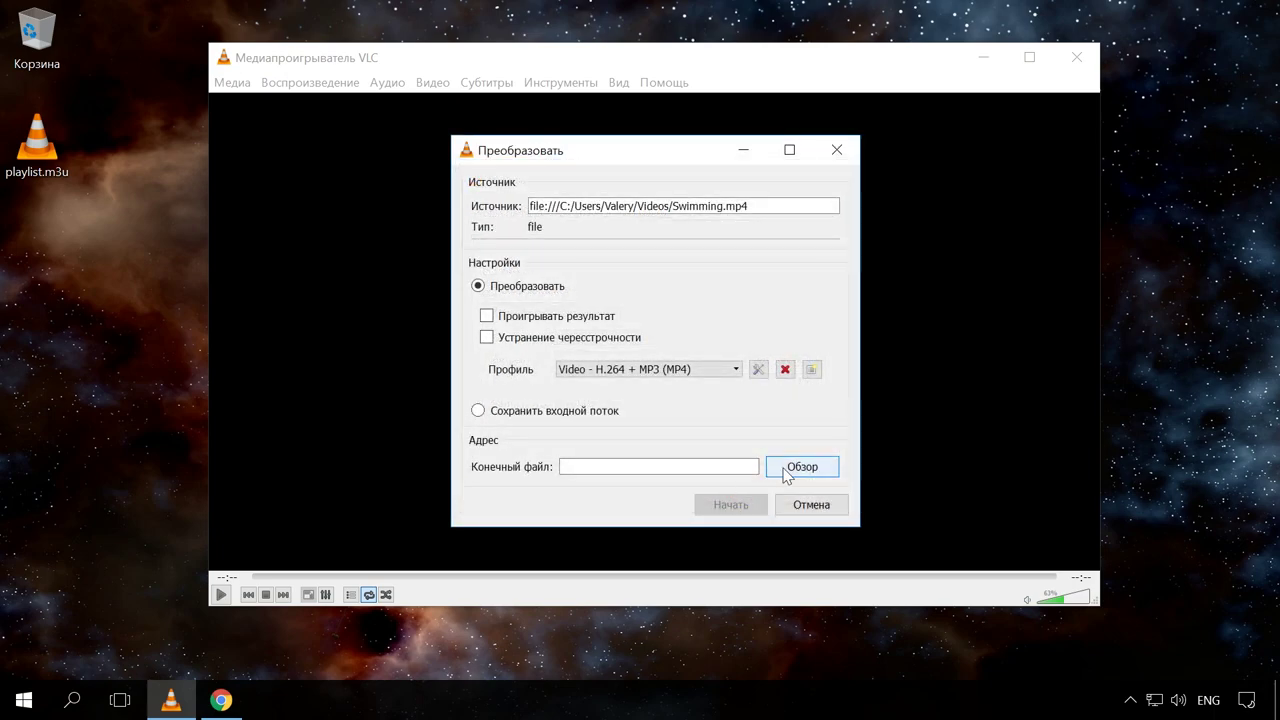
Set the destination file to 1.mp4 on the Desktop and start the conversion
{"action": "left_click", "coordinate": [785, 472]}
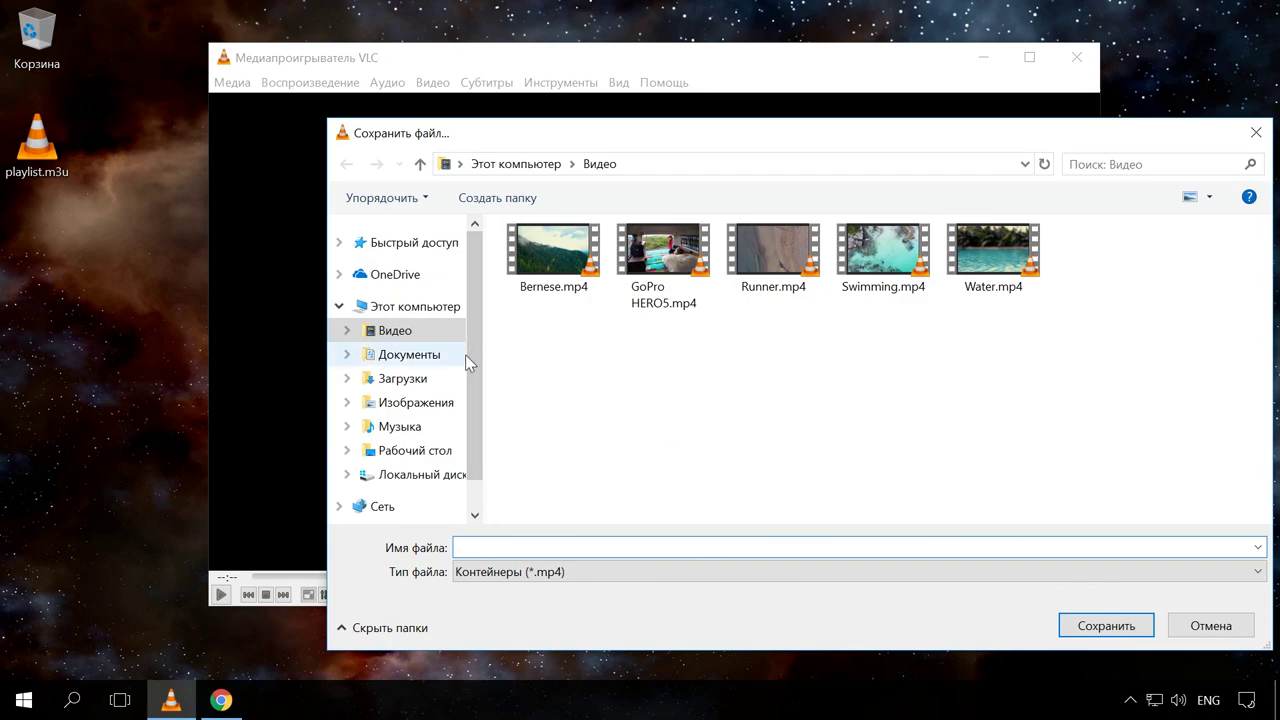
{"action": "left_click", "coordinate": [420, 451]}
{"action": "left_click", "coordinate": [493, 547]}
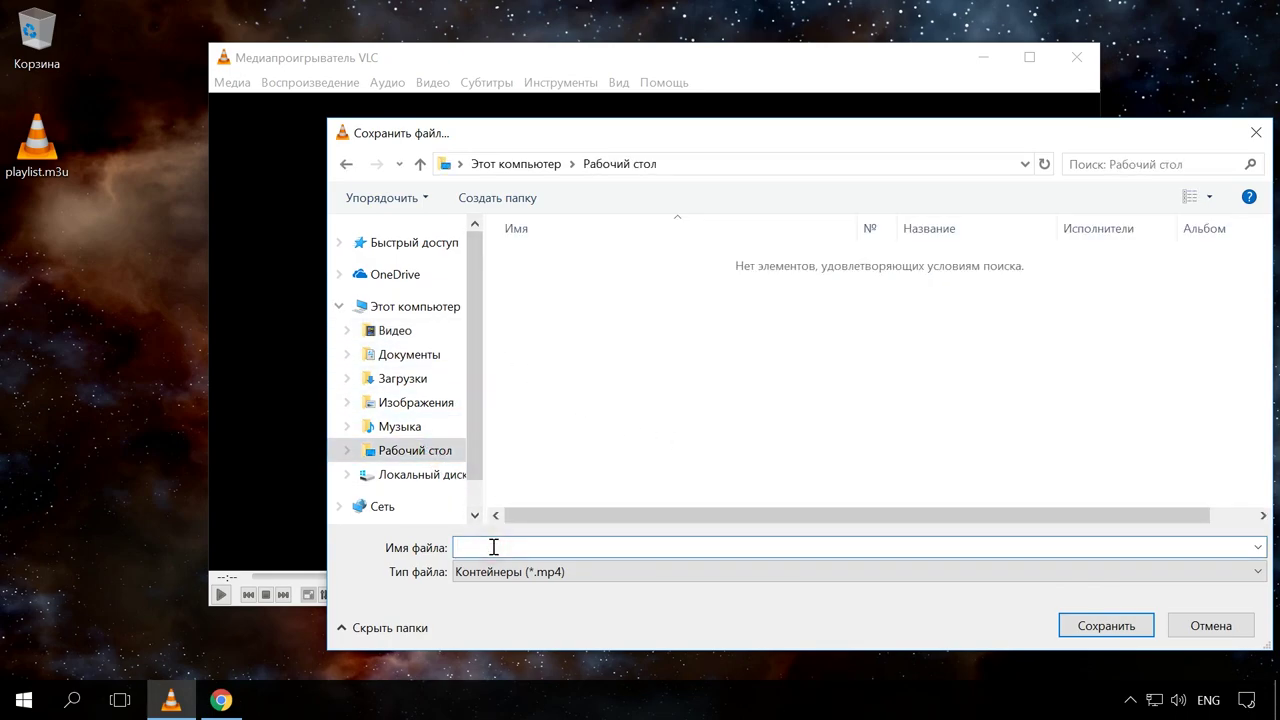
{"action": "left_click", "coordinate": [1091, 623]}
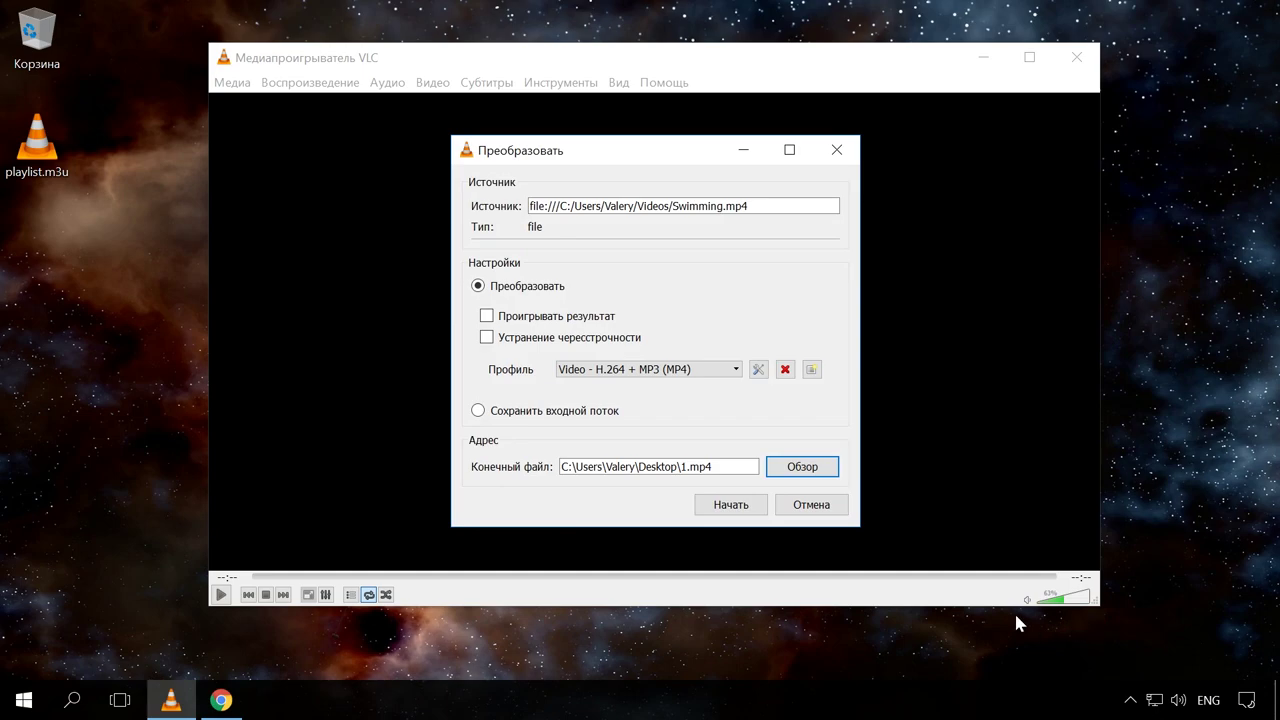
{"action": "left_click", "coordinate": [759, 506]}
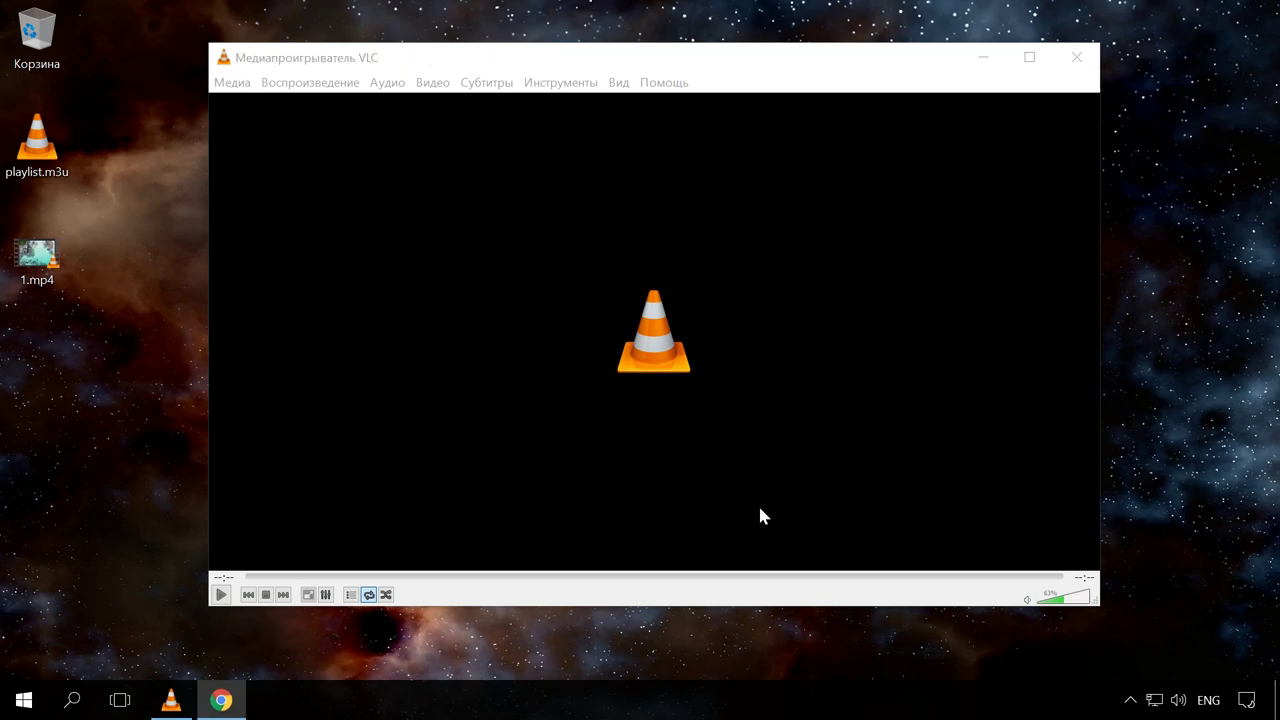
Play the converted 1.mp4 from the Desktop to check it, and close the player
{"action": "double_click", "coordinate": [55, 250]}
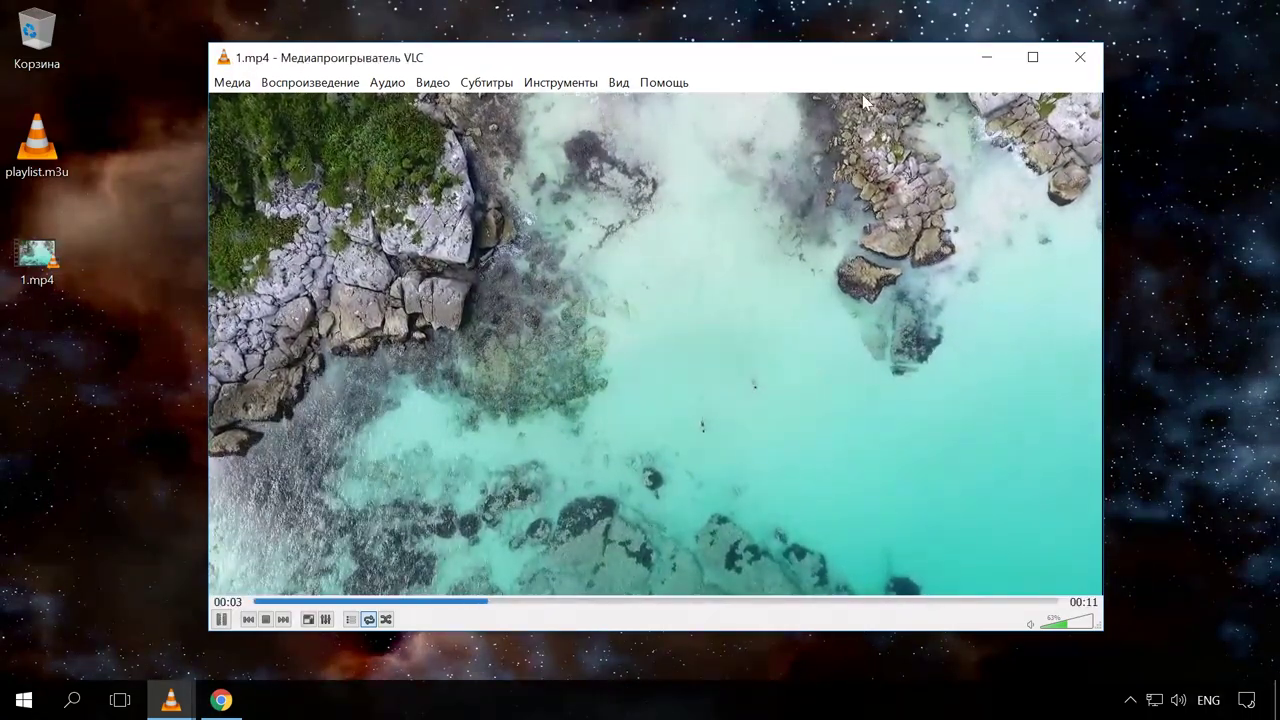
{"action": "left_click", "coordinate": [1068, 57]}
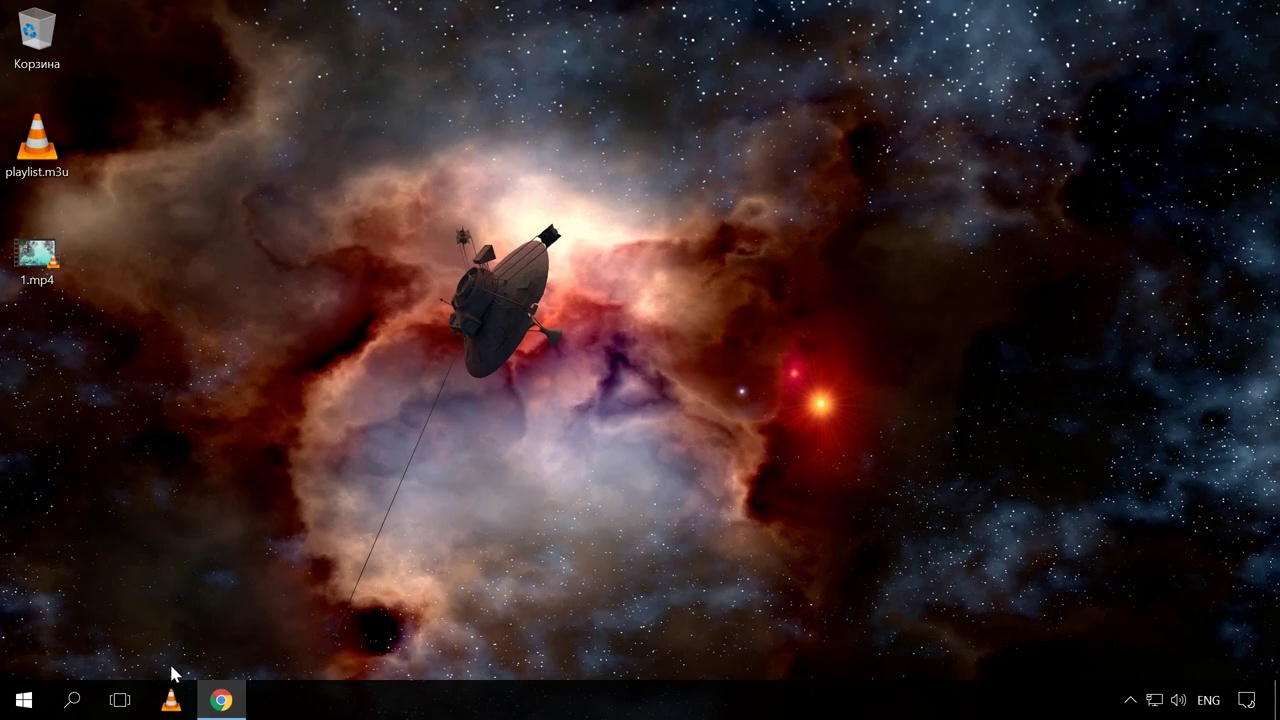
Launch VLC media player again and open the network address source for streaming a URL
{"action": "left_click", "coordinate": [173, 700]}
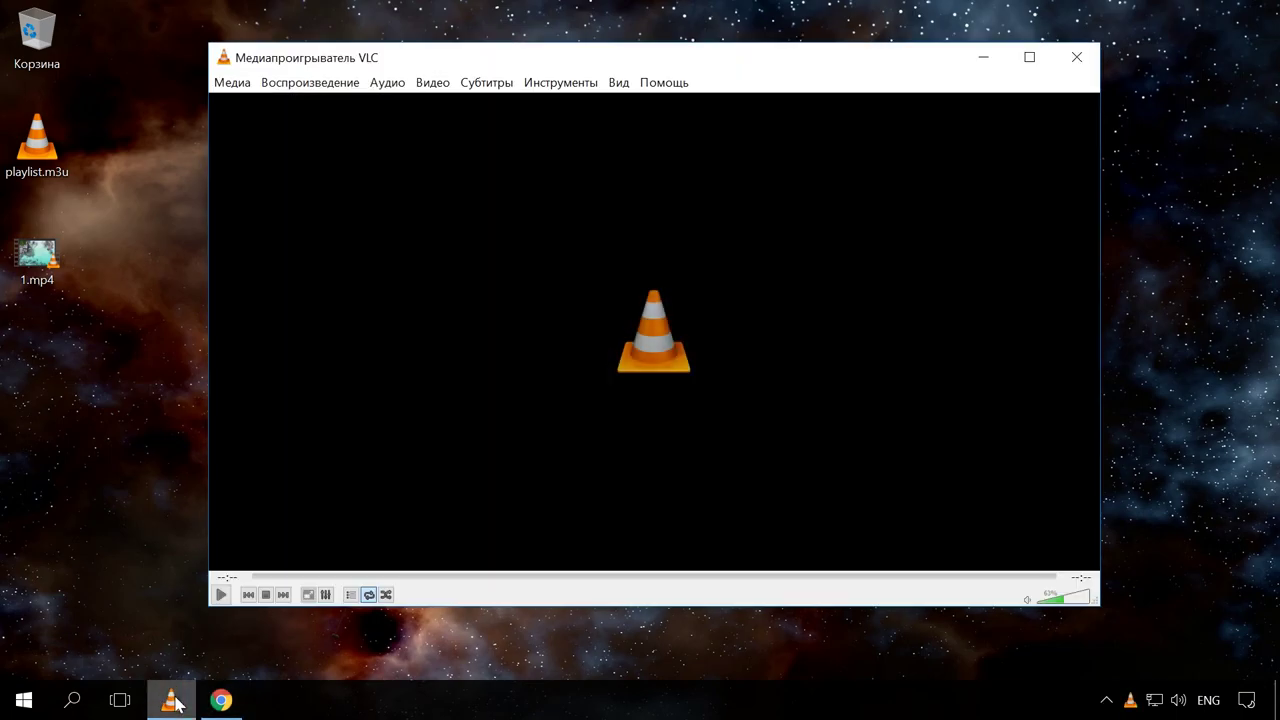
{"action": "left_click", "coordinate": [173, 700]}
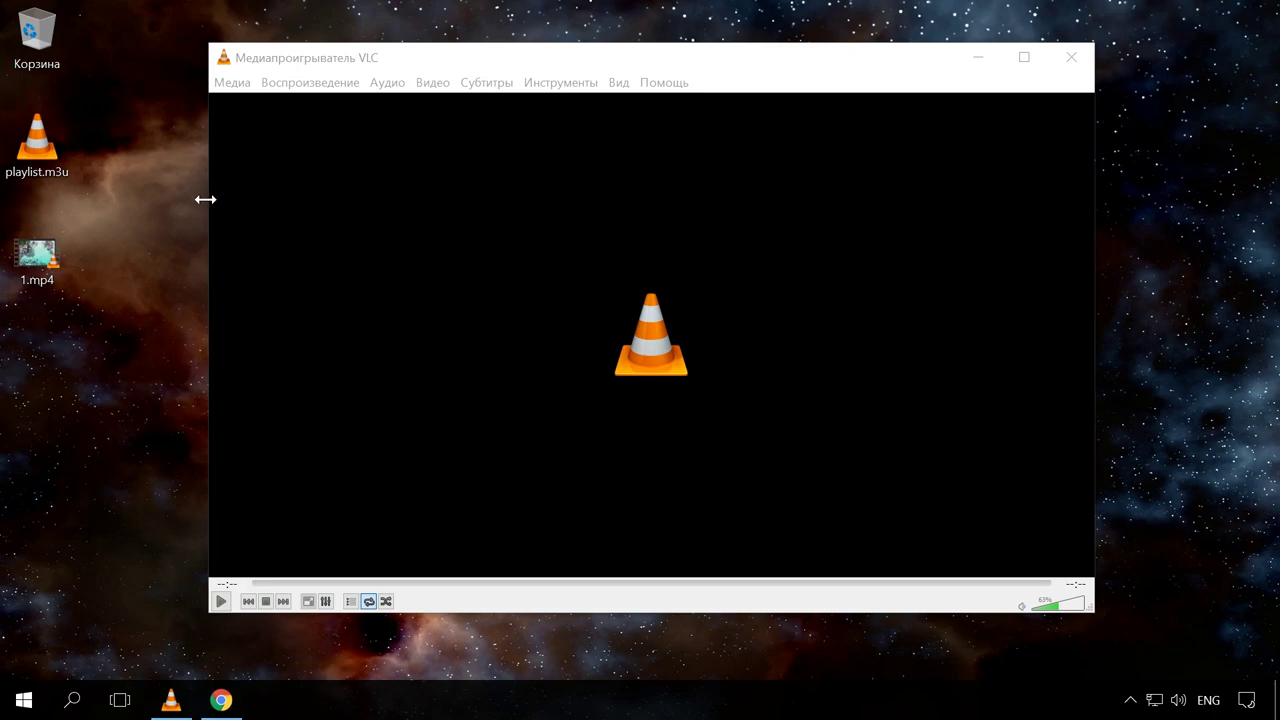
{"action": "left_click", "coordinate": [244, 86]}
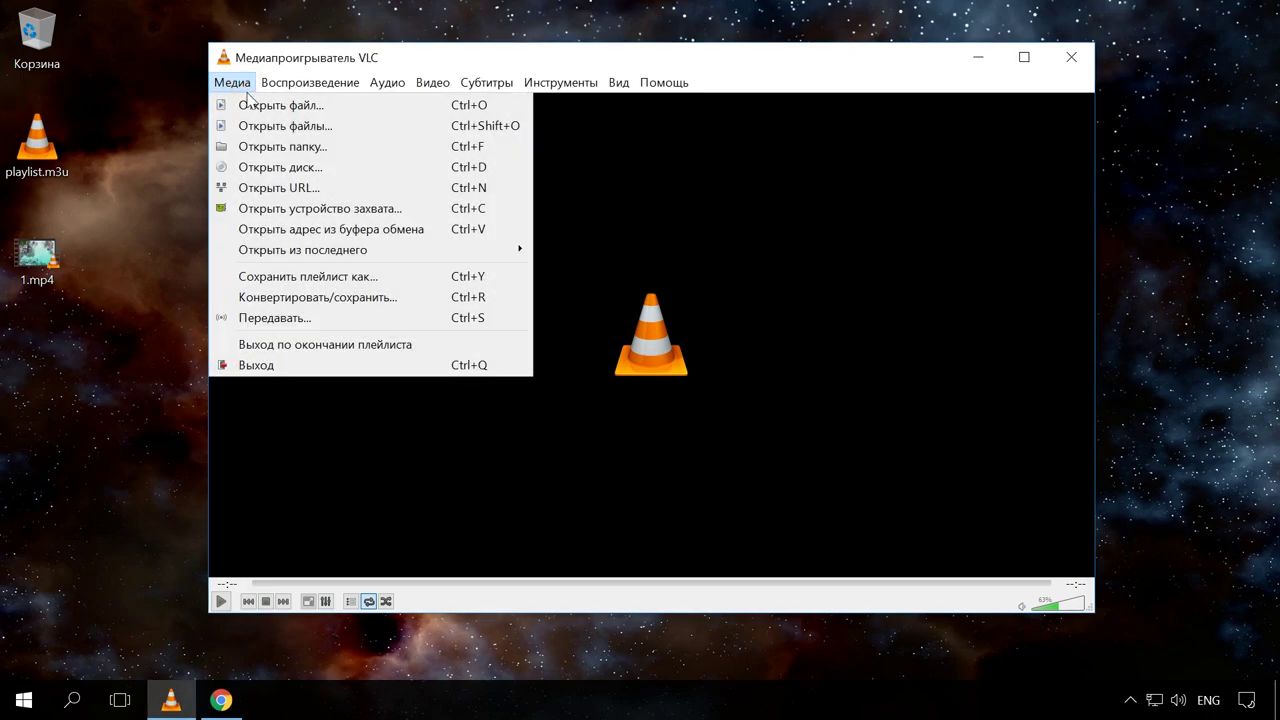
{"action": "left_click", "coordinate": [365, 190]}
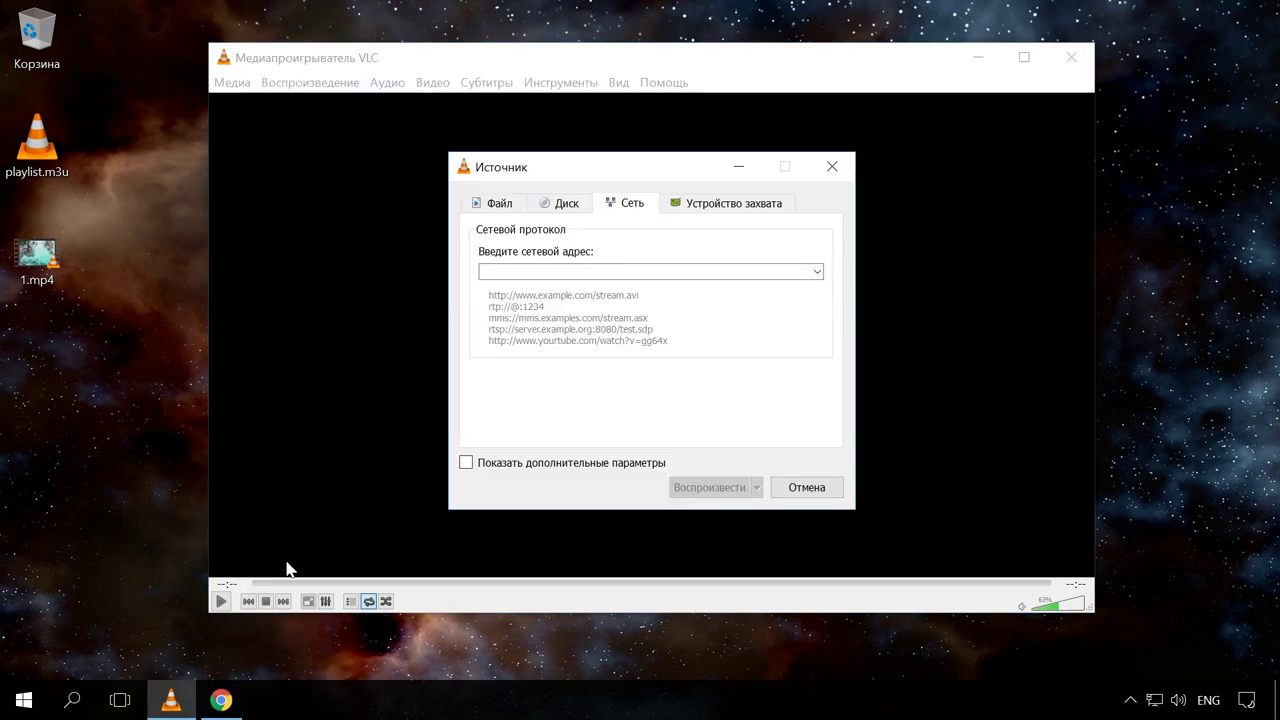
Switch to Chrome, open the YouTube video about showing an Android screen on a Windows PC, pause it, and copy its address
{"action": "left_click", "coordinate": [221, 700]}
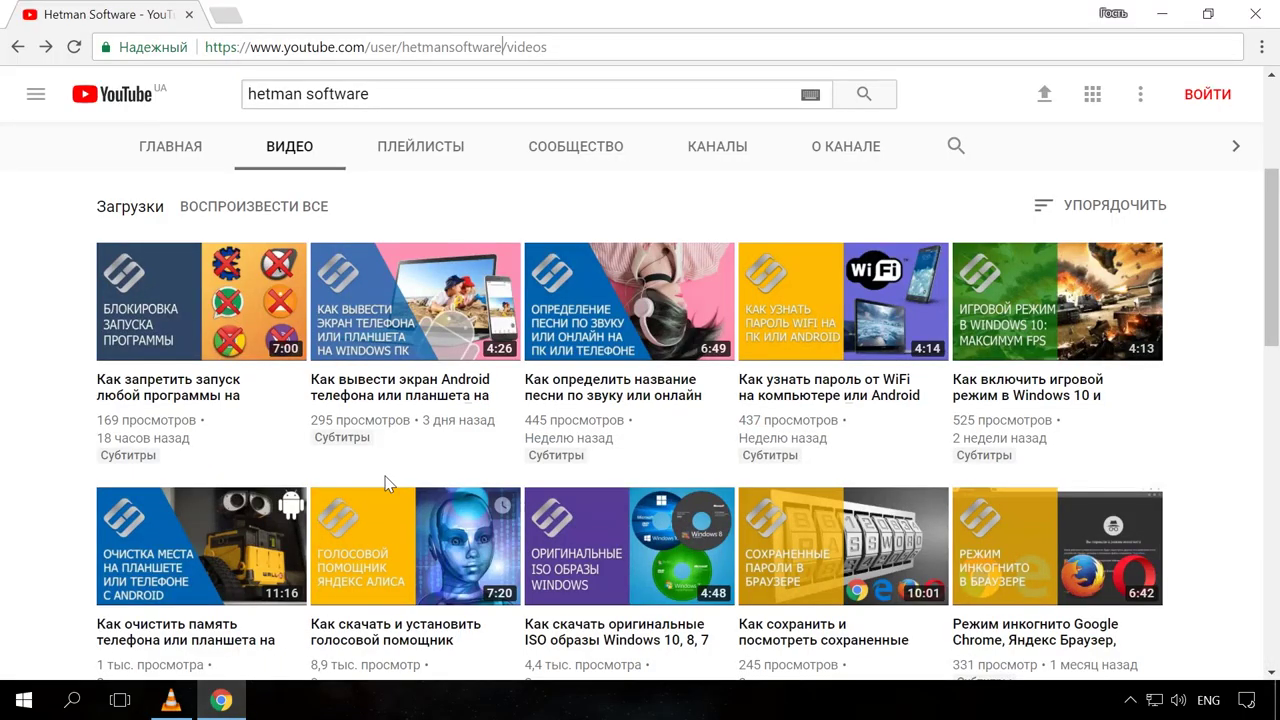
{"action": "left_click", "coordinate": [441, 366]}
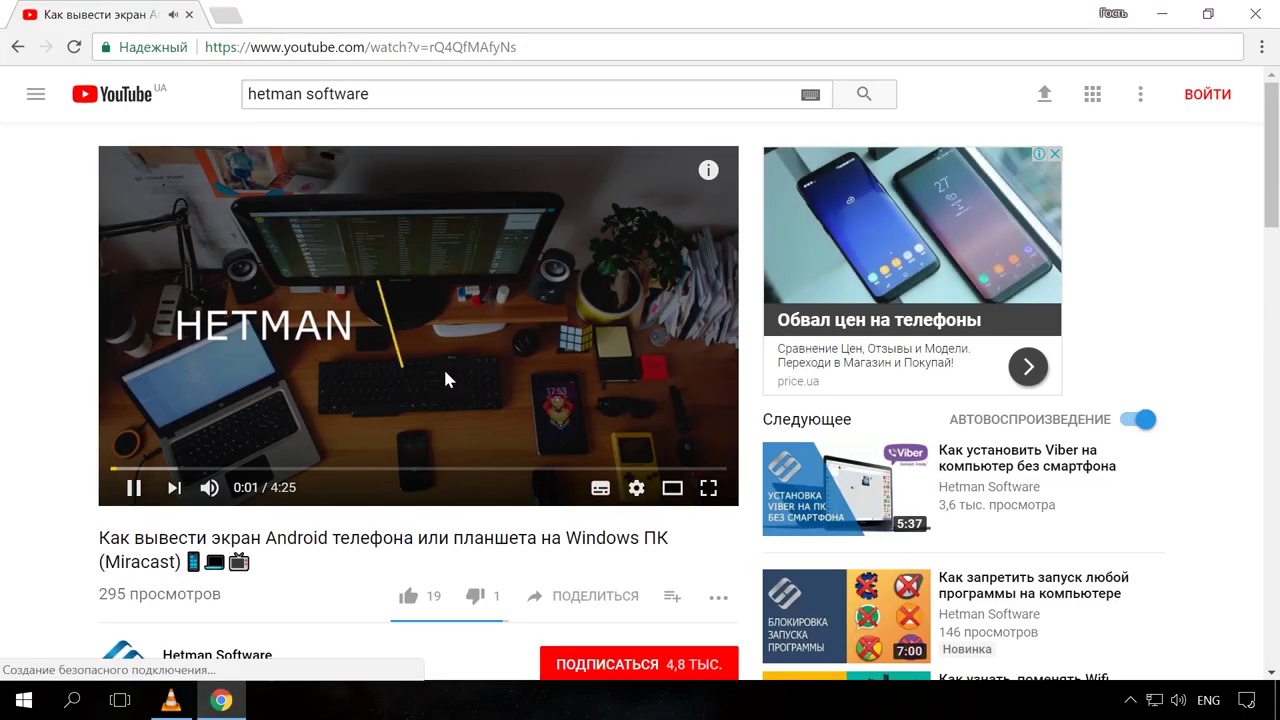
{"action": "left_click", "coordinate": [443, 366]}
{"action": "left_click", "coordinate": [491, 47]}
{"action": "right_click", "coordinate": [491, 47]}
{"action": "left_click", "coordinate": [557, 117]}
{"action": "left_click", "coordinate": [1155, 16]}
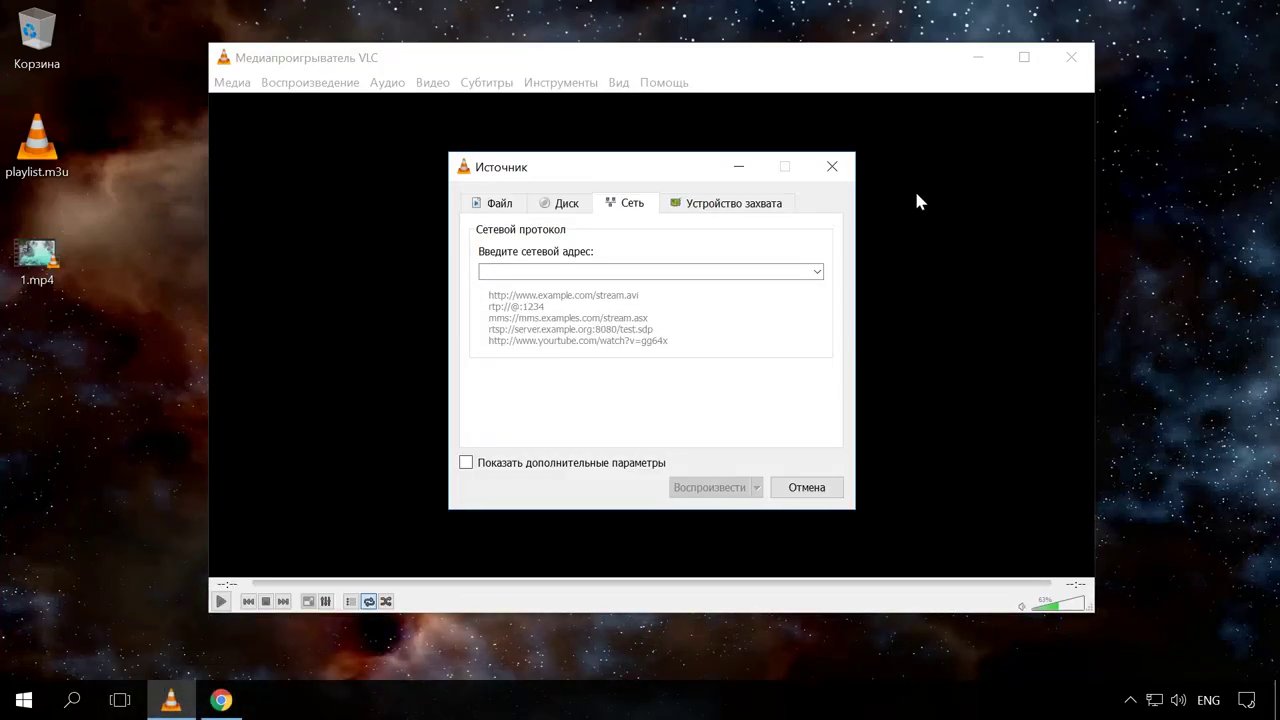
Paste the copied YouTube address as the network source in VLC, play the stream, and enlarge the player window
{"action": "right_click", "coordinate": [614, 271]}
{"action": "left_click", "coordinate": [659, 374]}
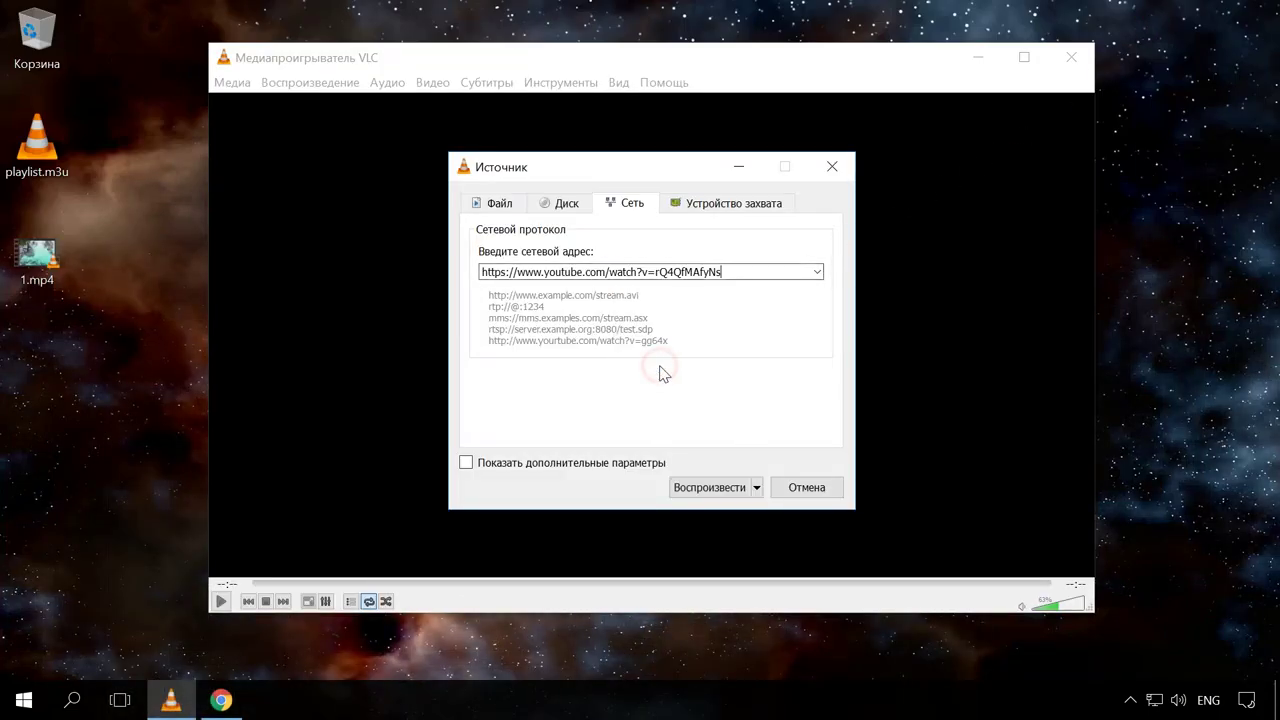
{"action": "left_click", "coordinate": [714, 487]}
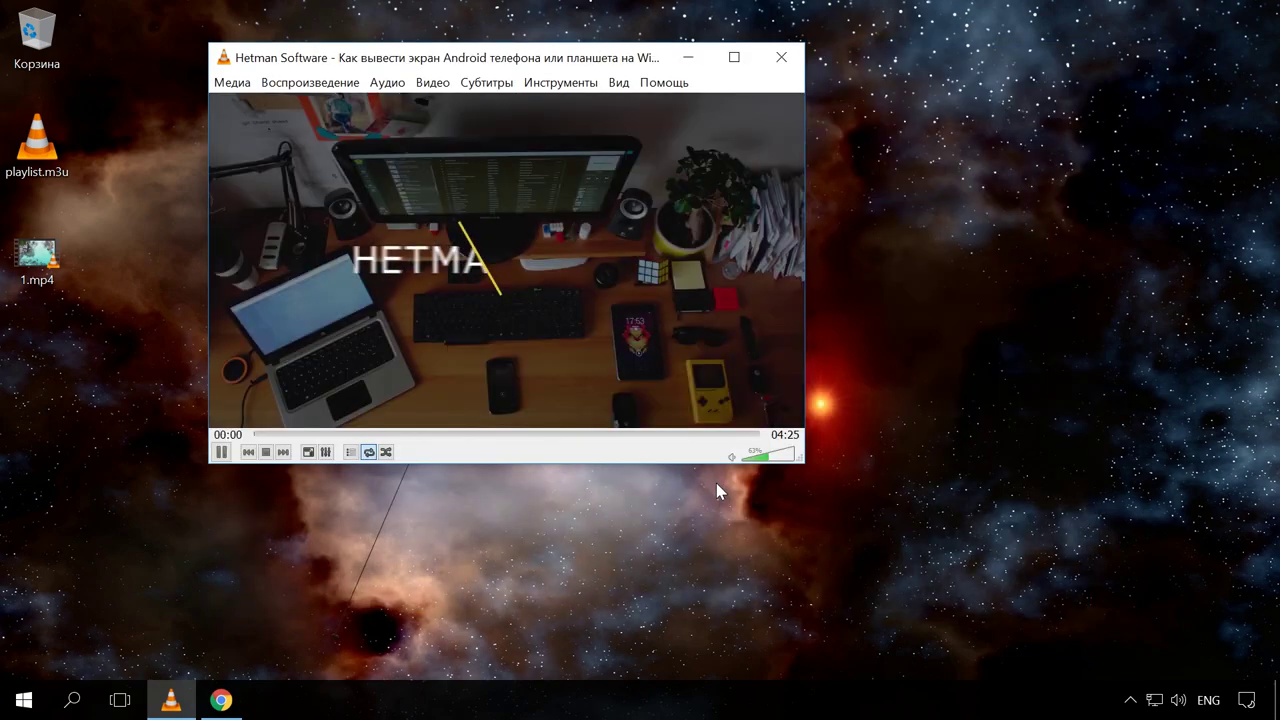
{"action": "left_click_drag", "start_coordinate": [803, 462], "coordinate": [1083, 622]}
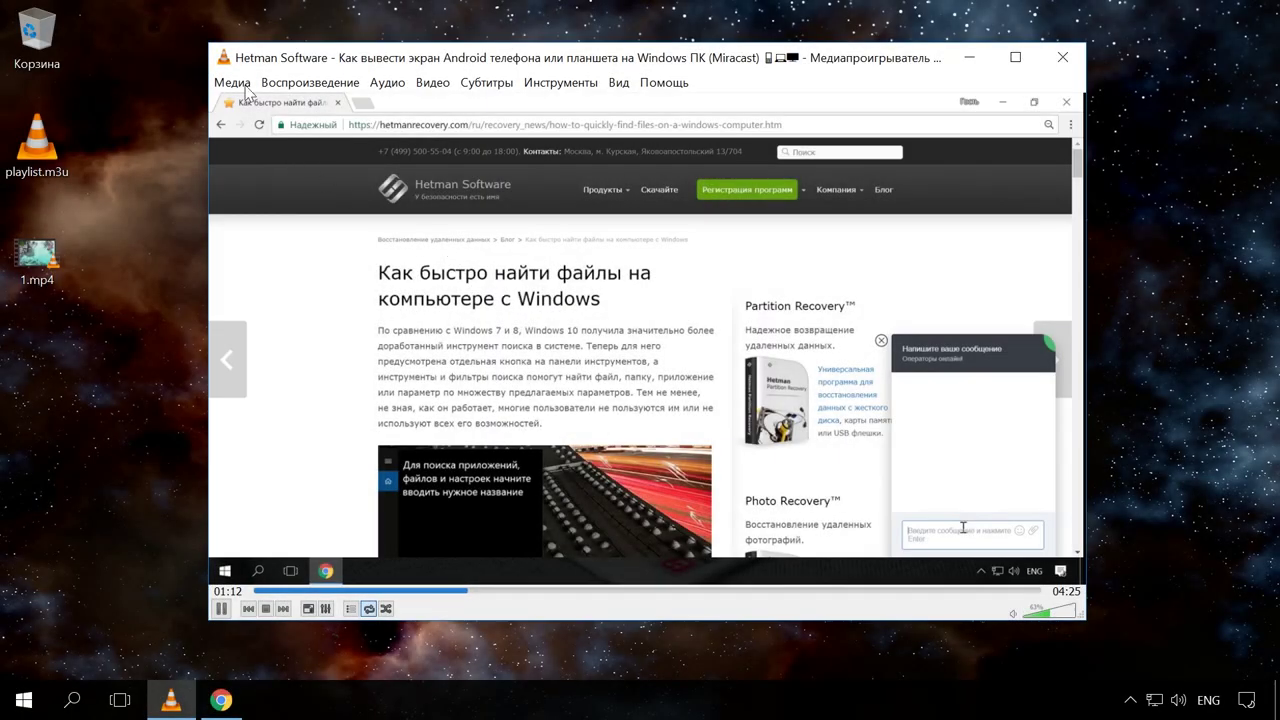
Open the network address source again and choose to convert the YouTube stream instead of playing it
{"action": "left_click", "coordinate": [240, 84]}
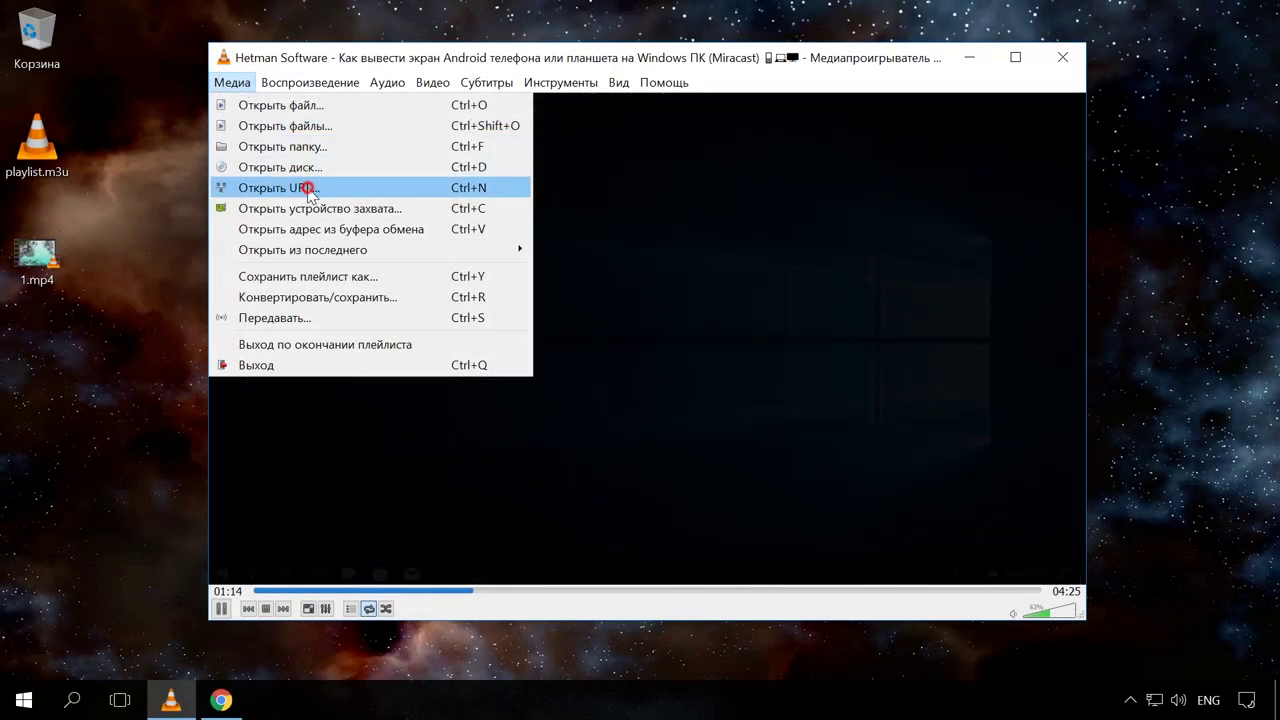
{"action": "left_click", "coordinate": [303, 187]}
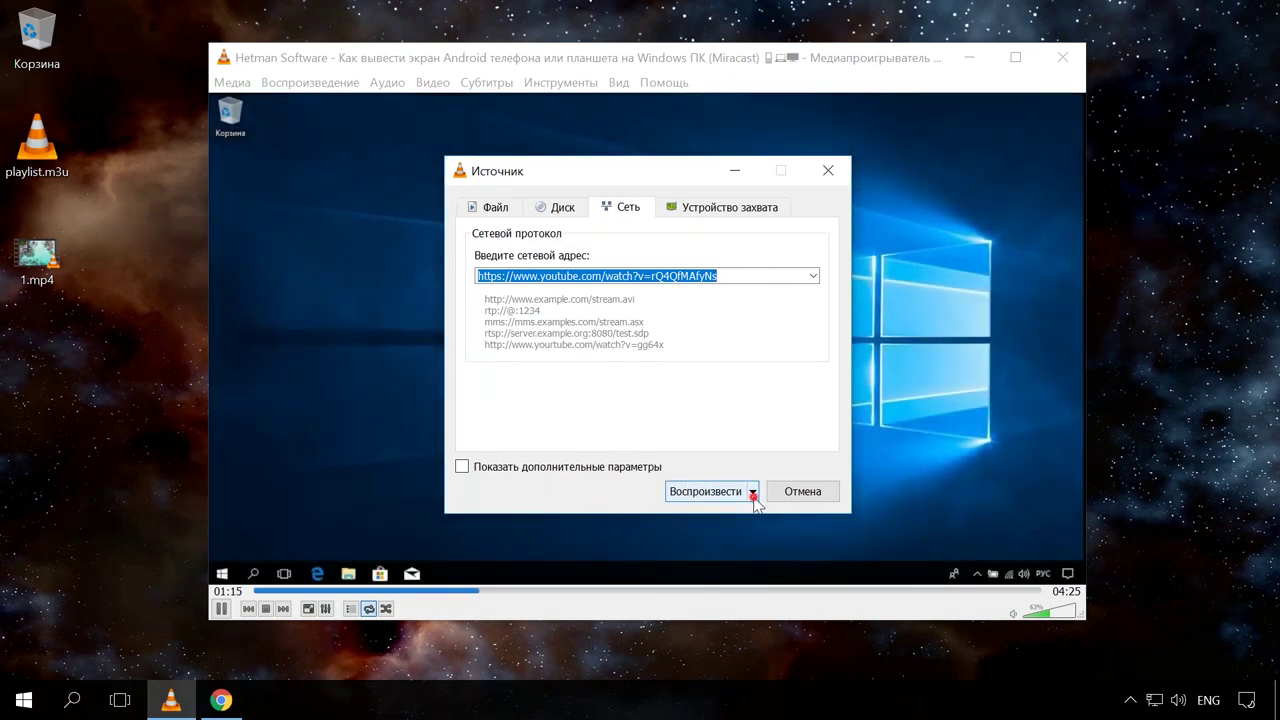
{"action": "left_click", "coordinate": [752, 491]}
{"action": "left_click", "coordinate": [740, 578]}
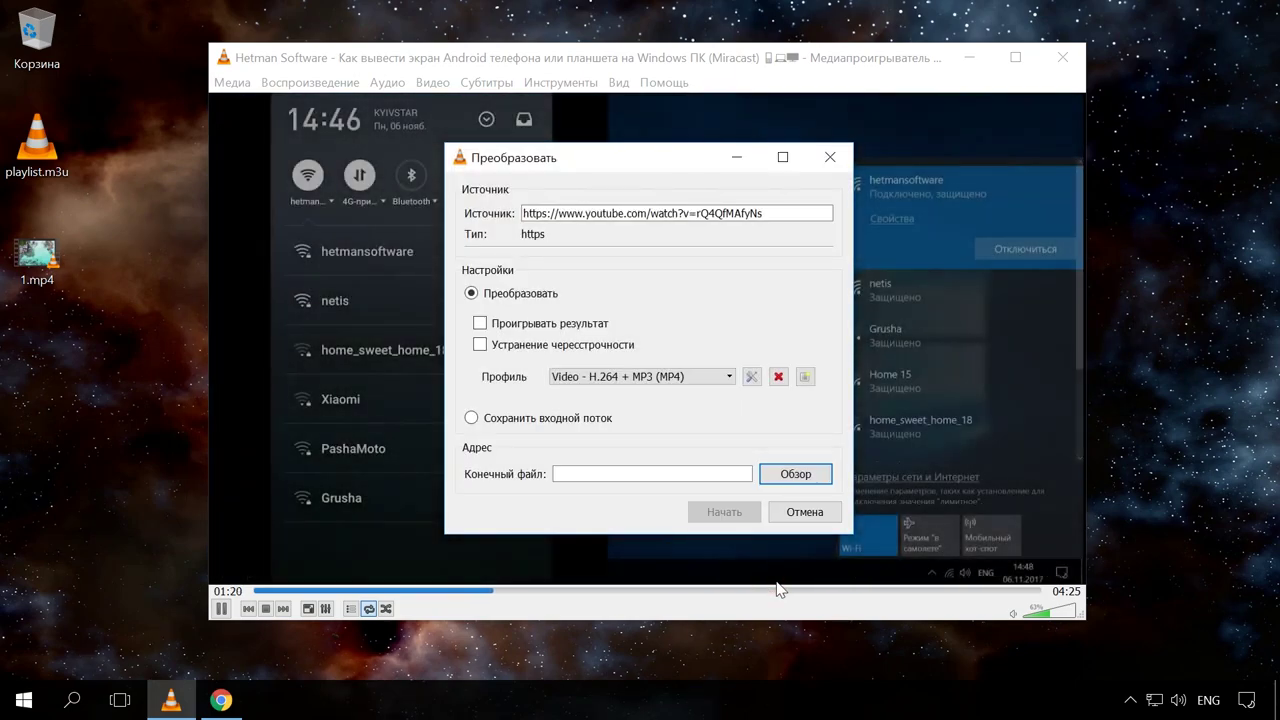
Set the destination to a file named 2 on the Desktop, start the conversion, and select the resulting 2.mp4
{"action": "left_click", "coordinate": [785, 476]}
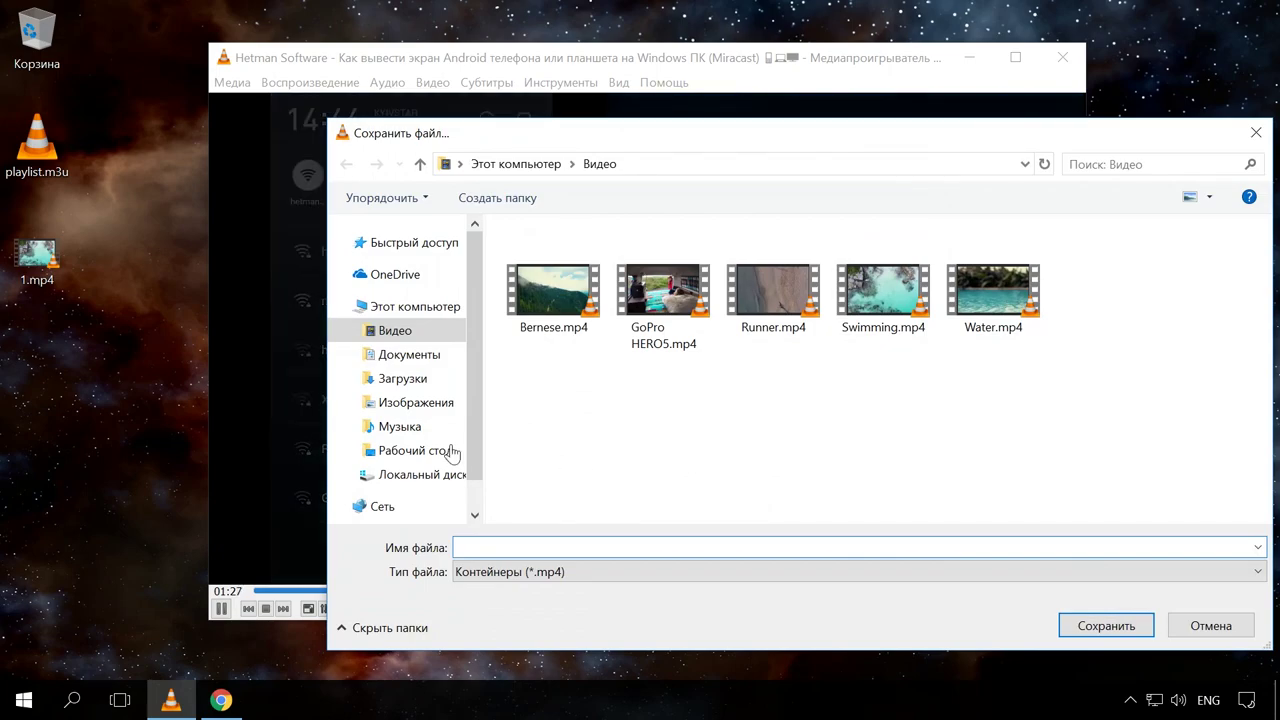
{"action": "left_click", "coordinate": [420, 452]}
{"action": "left_click", "coordinate": [484, 546]}
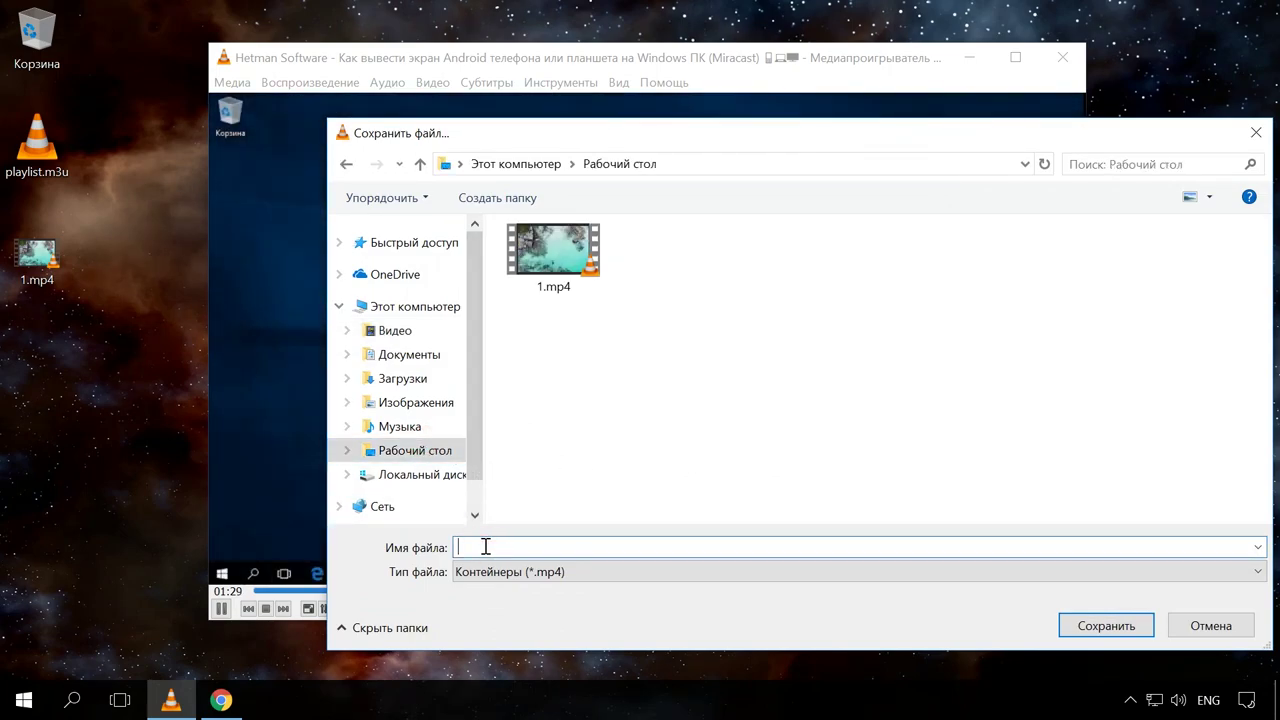
{"action": "type", "text": "2"}
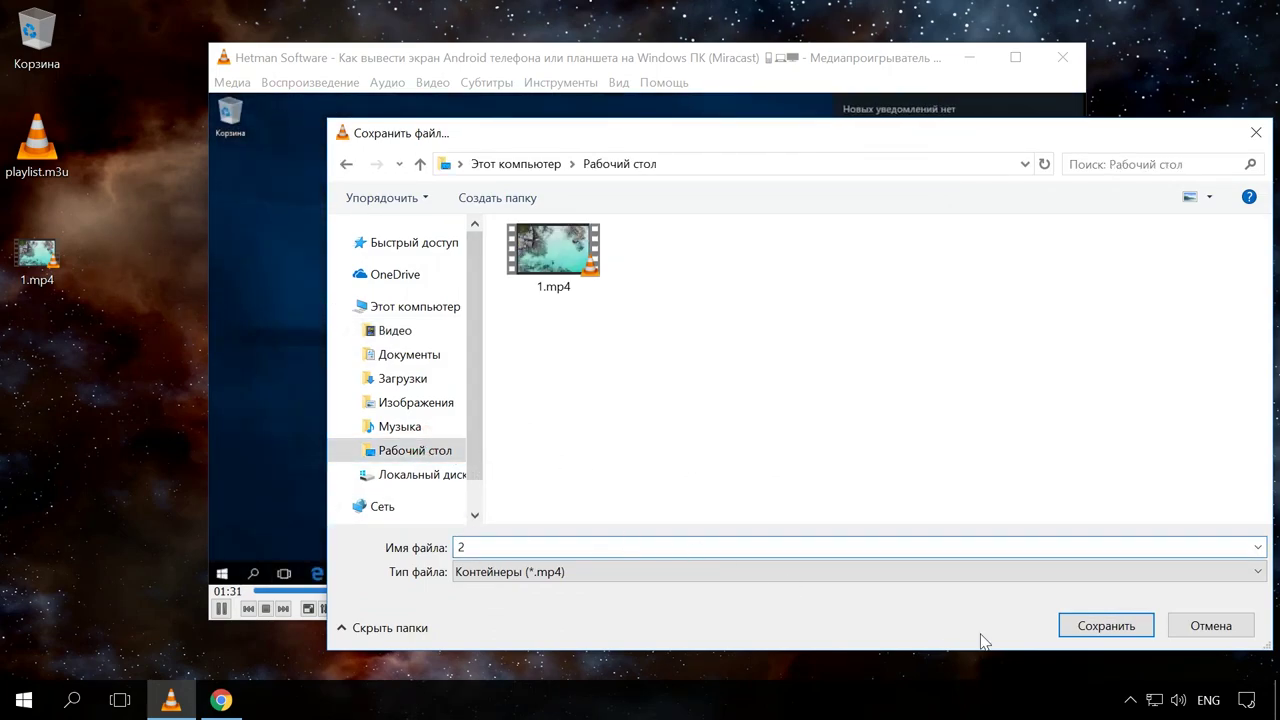
{"action": "left_click", "coordinate": [1080, 624]}
{"action": "left_click", "coordinate": [743, 514]}
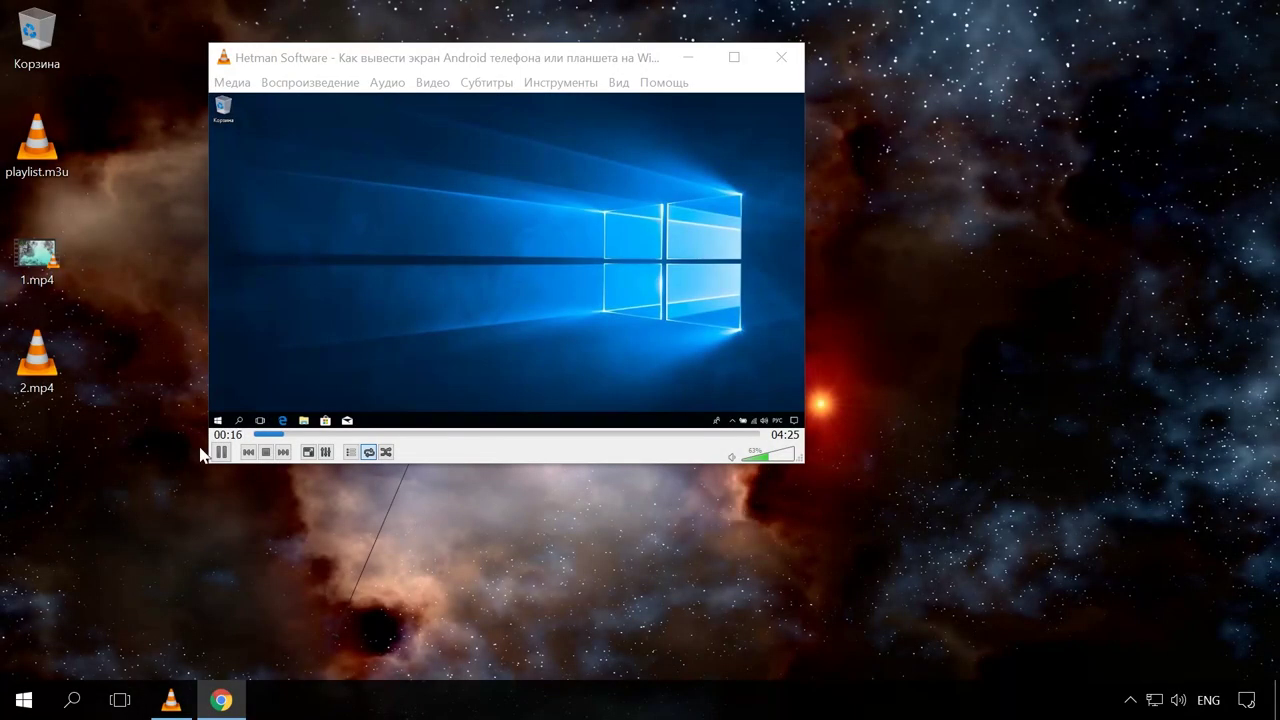
{"action": "left_click", "coordinate": [37, 360]}
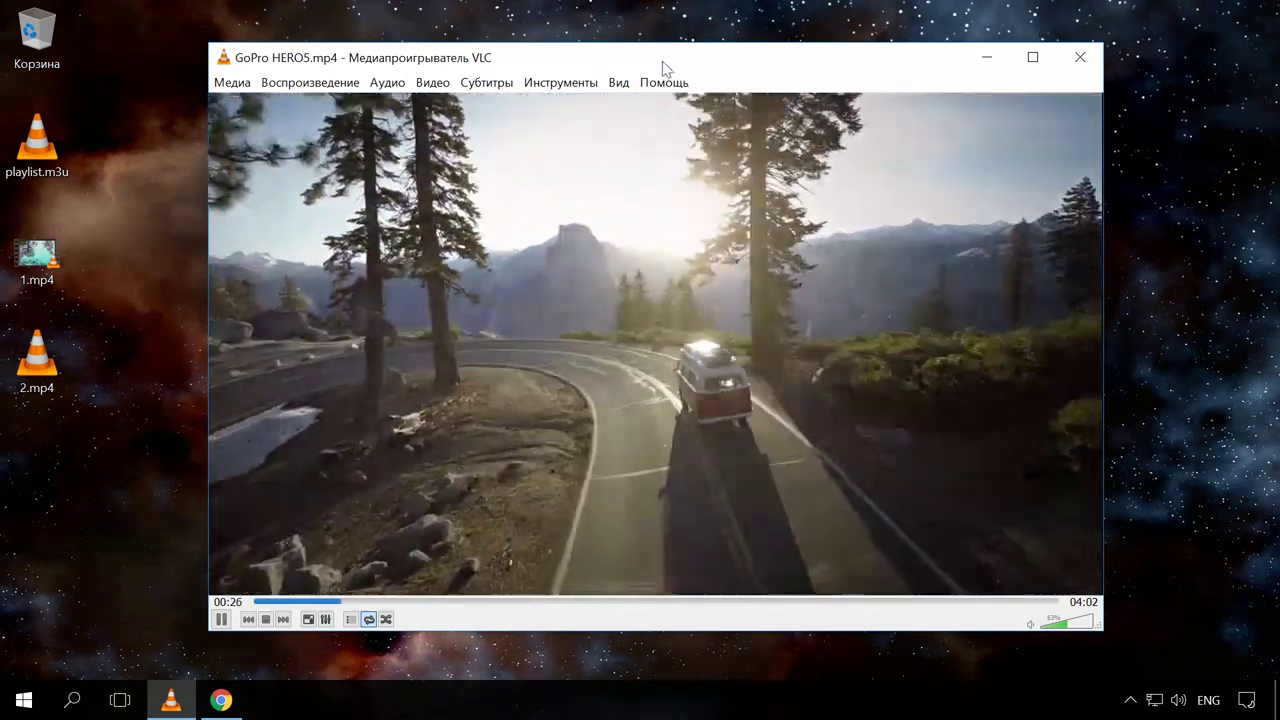
Show the advanced controls, record a fragment of the playing GoPro HERO5.mp4, and stop playback to end the recording
{"action": "left_click", "coordinate": [619, 82]}
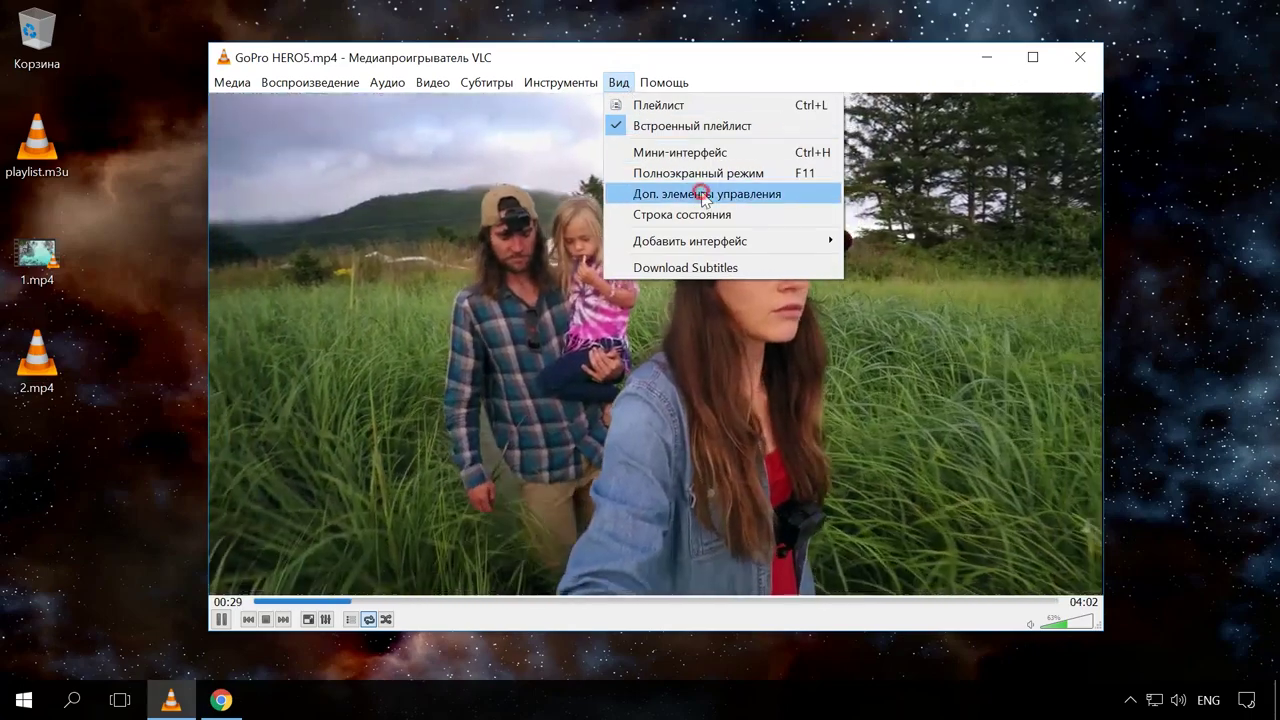
{"action": "left_click", "coordinate": [703, 194]}
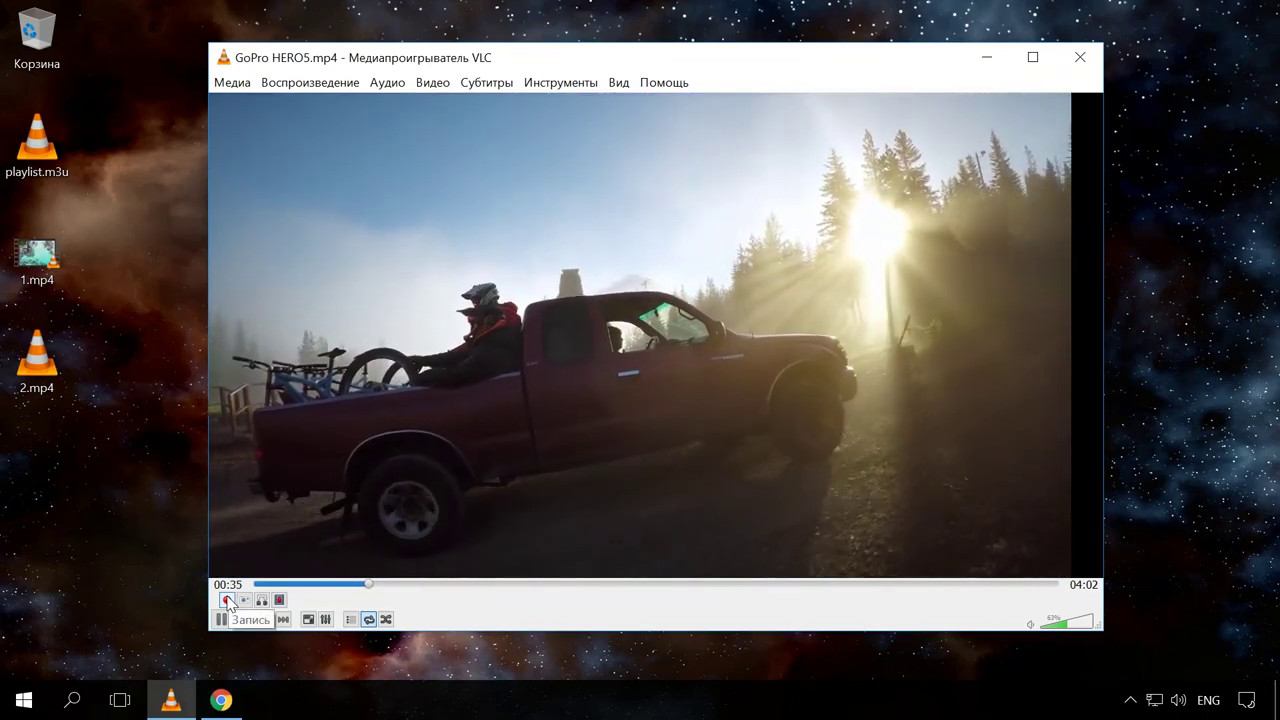
{"action": "left_click", "coordinate": [227, 600]}
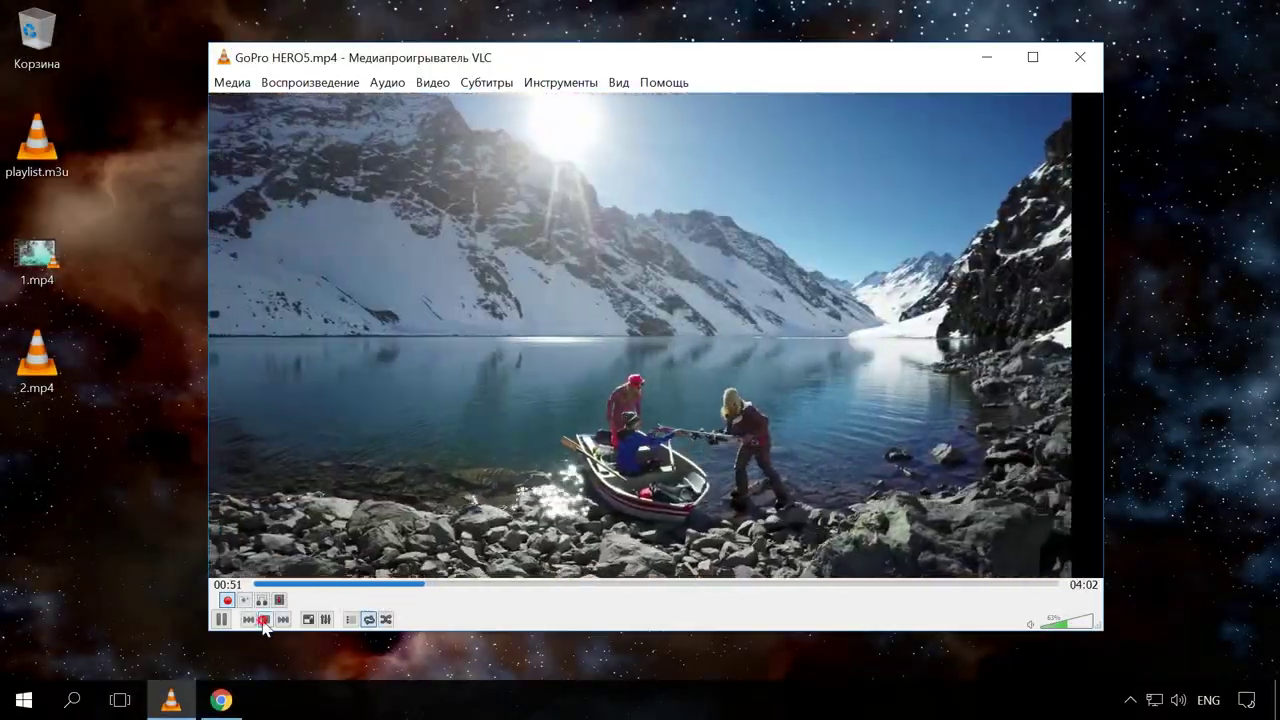
{"action": "left_click", "coordinate": [265, 619]}
Switch to File Explorer and find the recorded GoPro HERO5 fragment in the Videos folder
{"action": "key", "text": "super+e"}
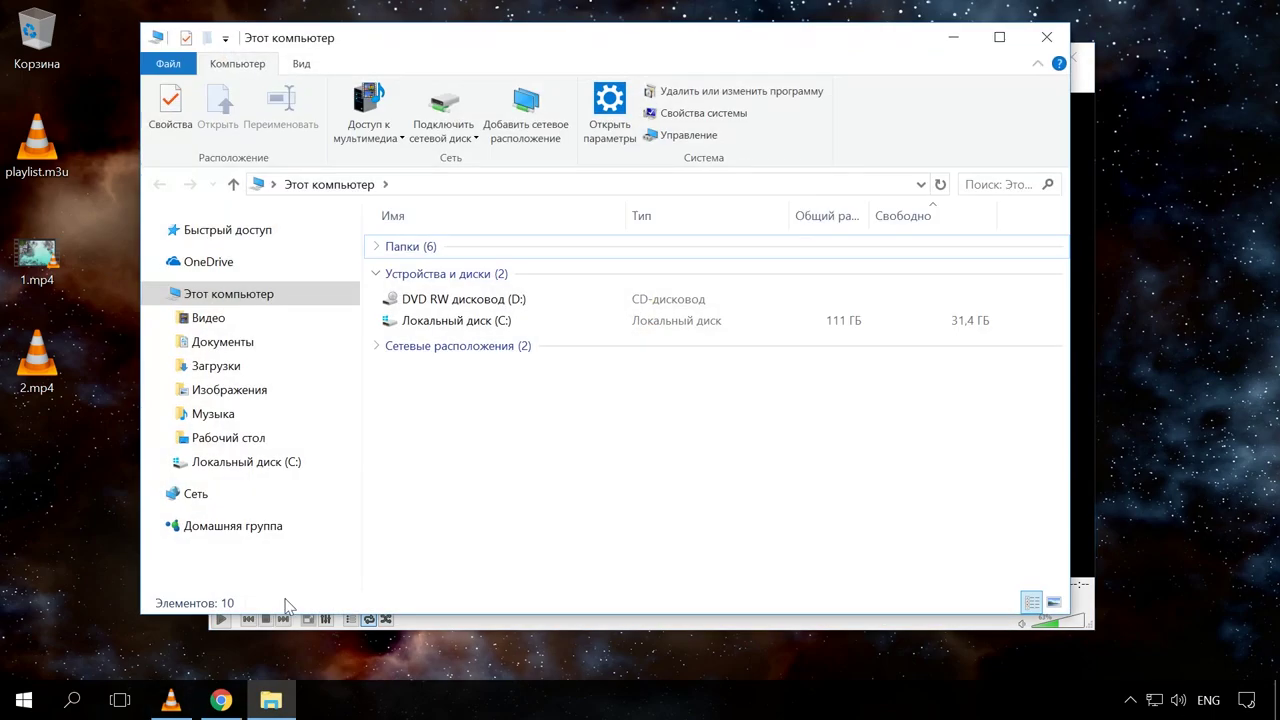
{"action": "left_click", "coordinate": [211, 321]}
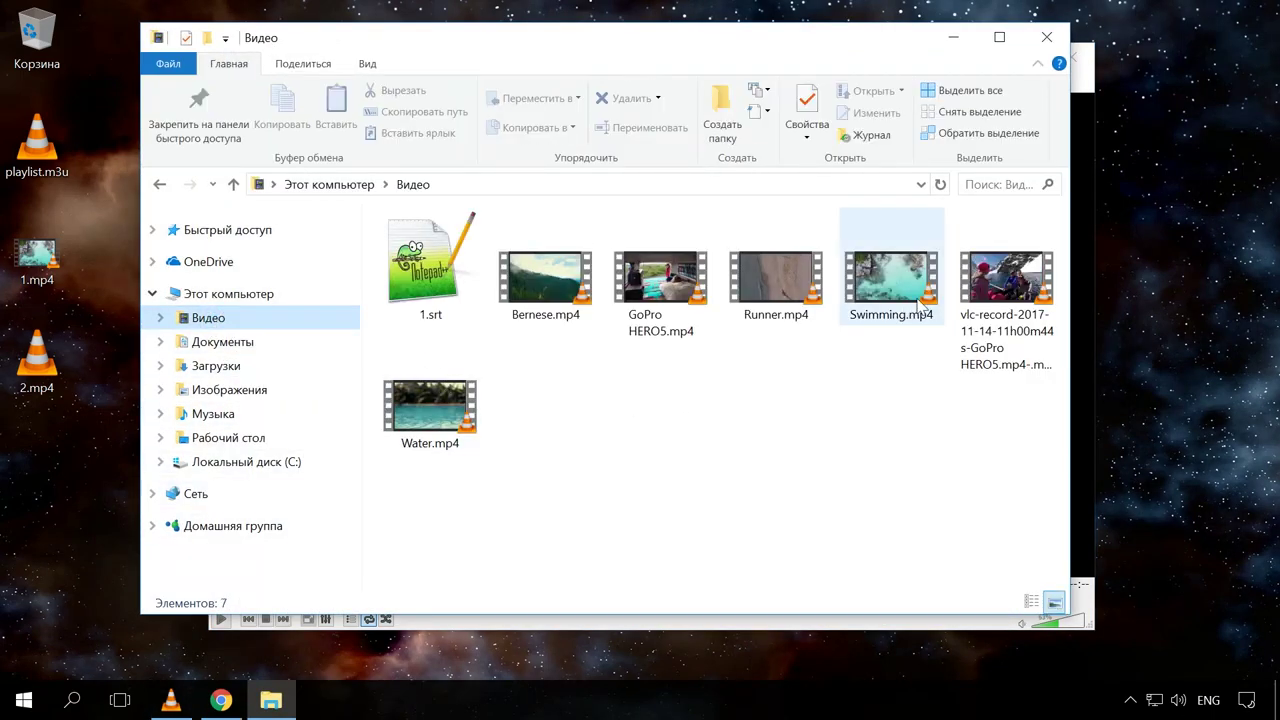
{"action": "left_click", "coordinate": [993, 289]}
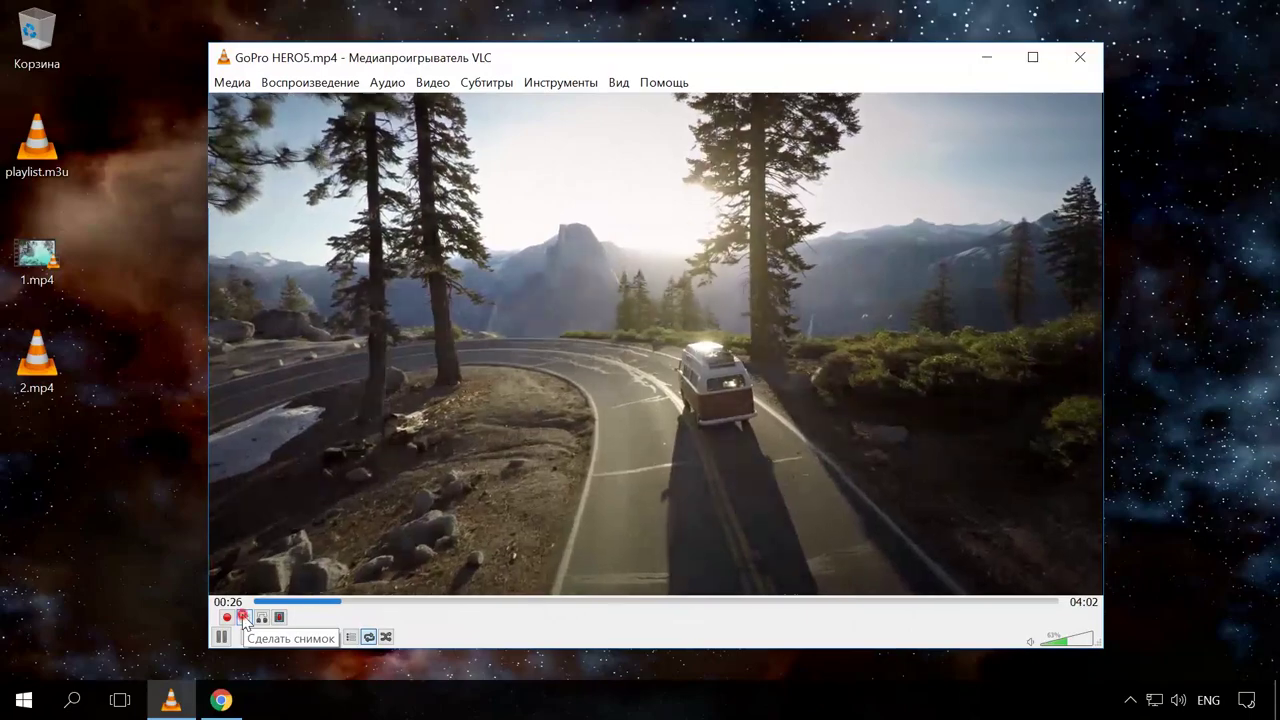
Take a snapshot of the playing GoPro HERO5.mp4, then open the saved image from the Pictures folder in File Explorer
{"action": "left_click", "coordinate": [245, 618]}
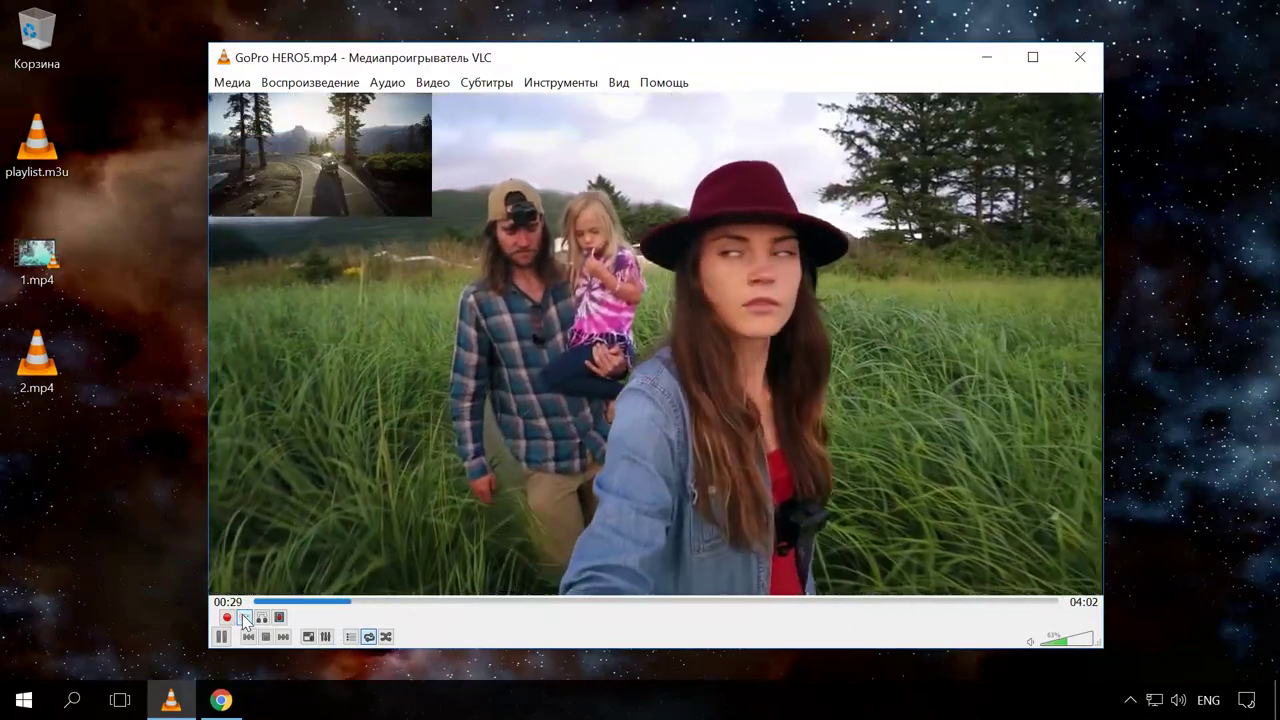
{"action": "key", "text": "super+e"}
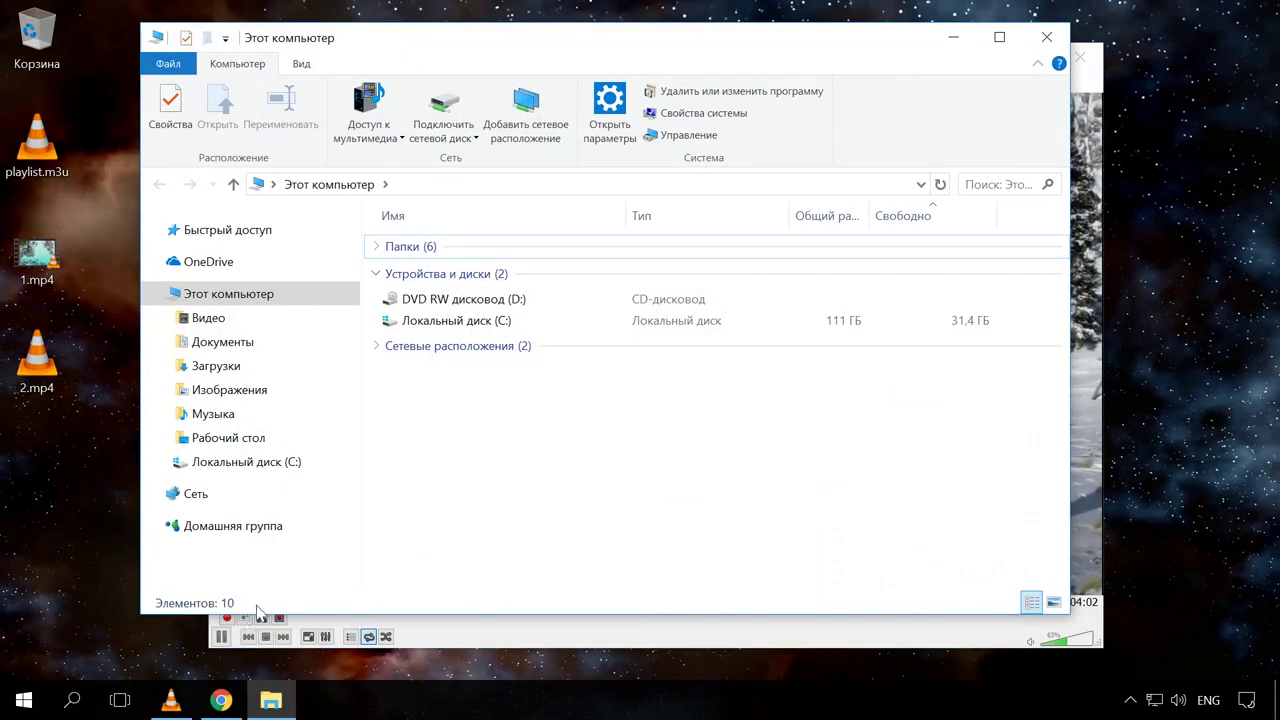
{"action": "left_click", "coordinate": [240, 390]}
{"action": "double_click", "coordinate": [780, 275]}
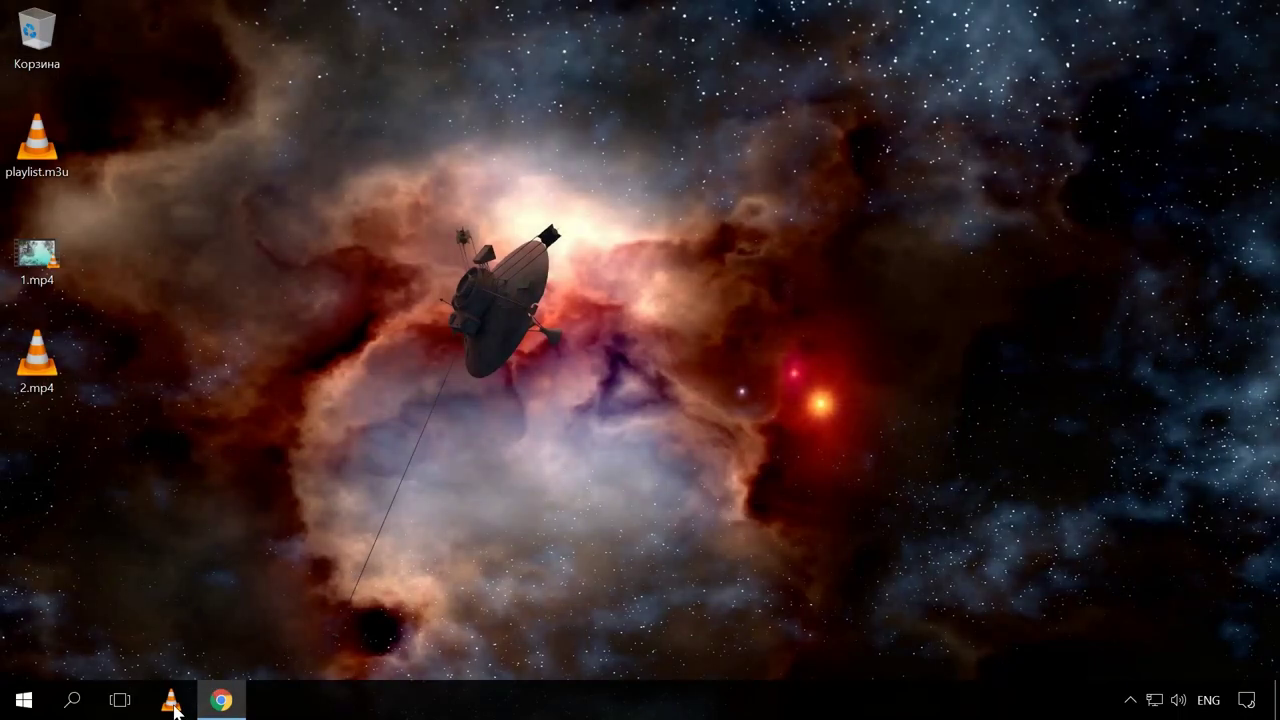
Launch VLC and set up a conversion from a capture device, with the screen as capture mode and a frame rate of 60 fps
{"action": "left_click", "coordinate": [168, 708]}
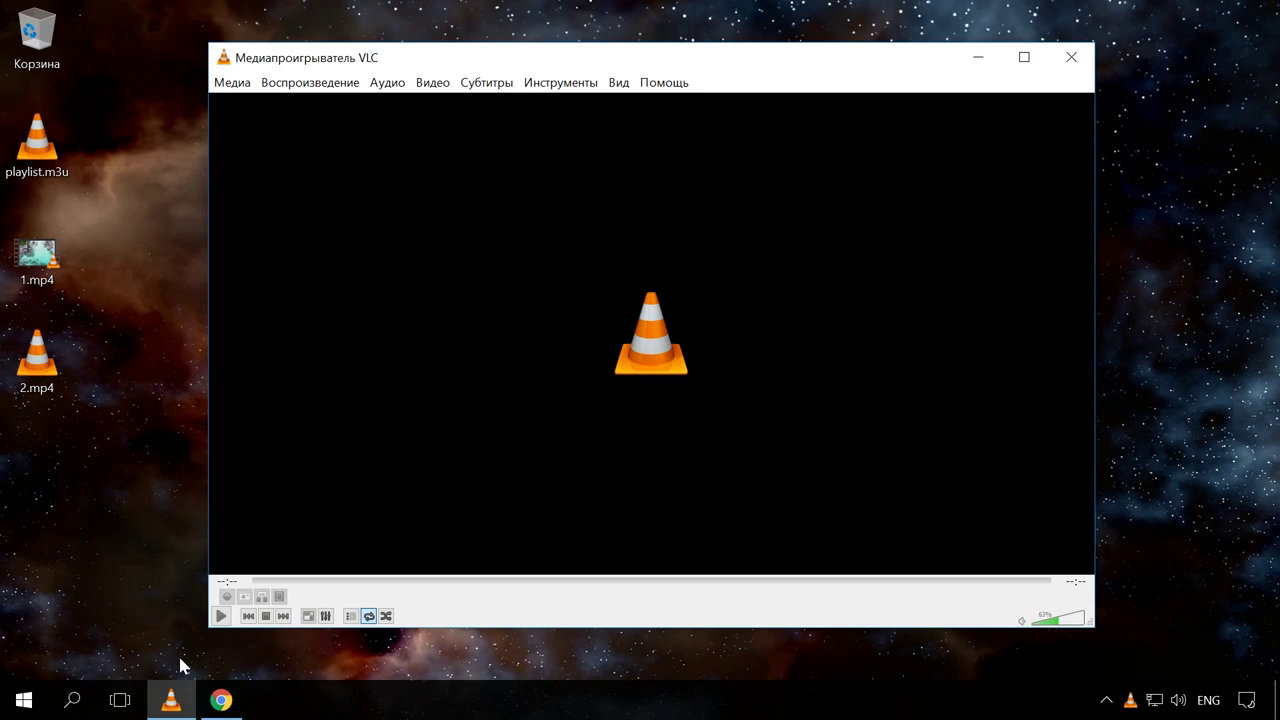
{"action": "left_click", "coordinate": [231, 83]}
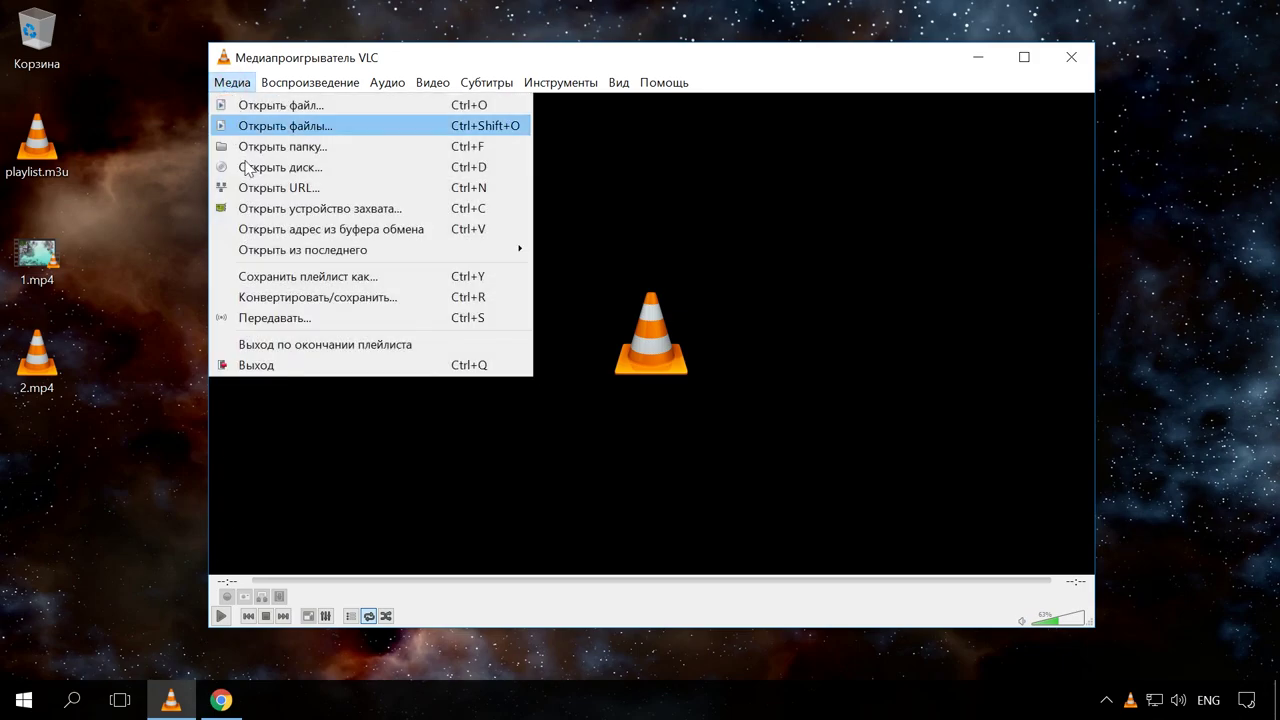
{"action": "left_click", "coordinate": [341, 297]}
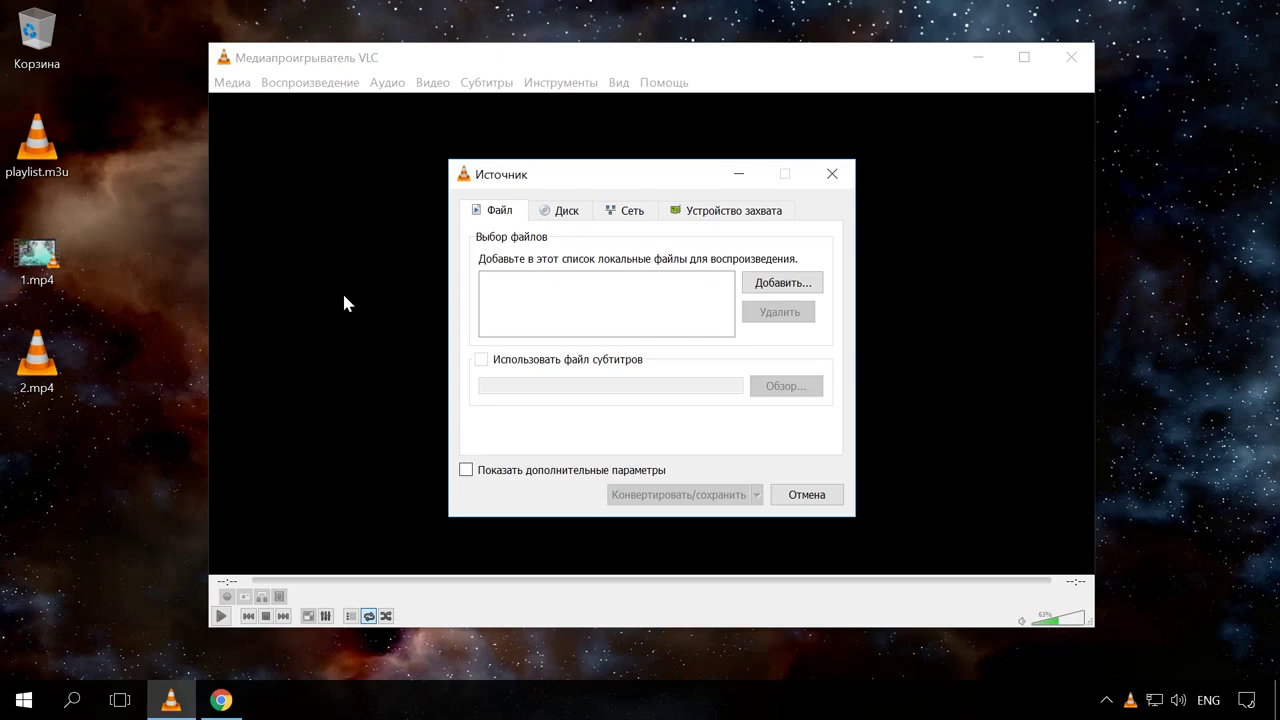
{"action": "left_click", "coordinate": [752, 210]}
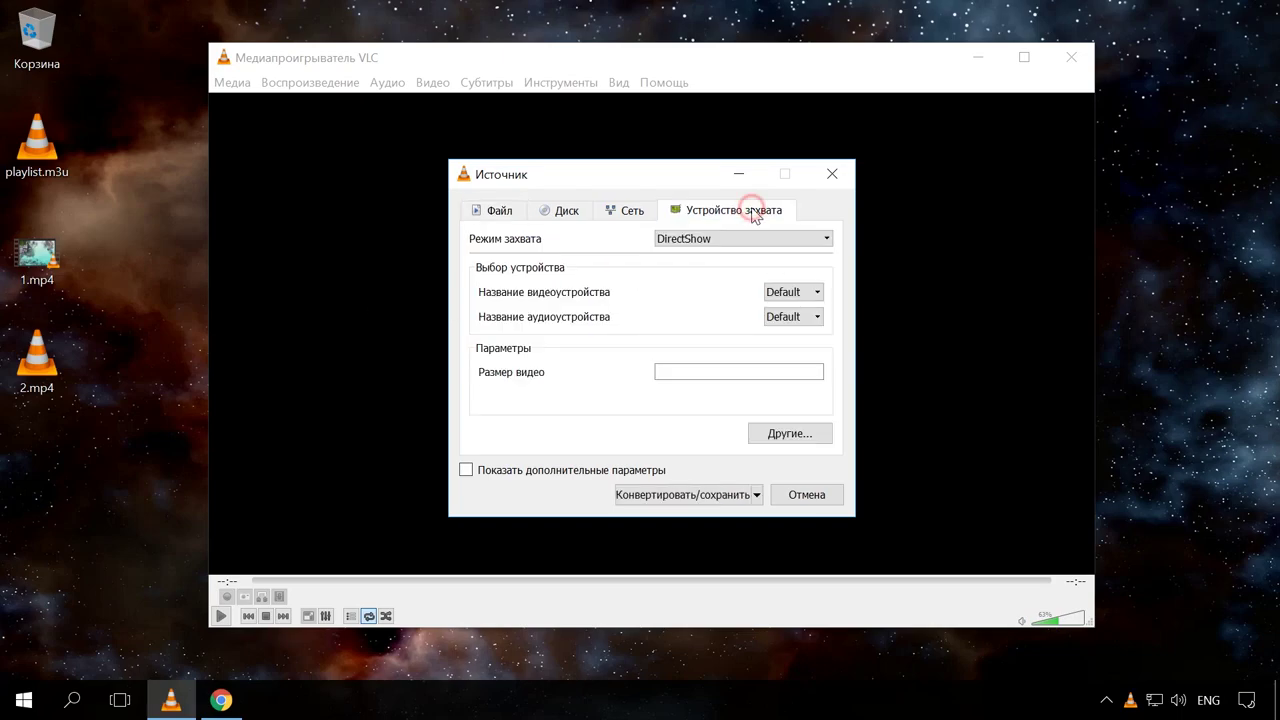
{"action": "left_click", "coordinate": [789, 240]}
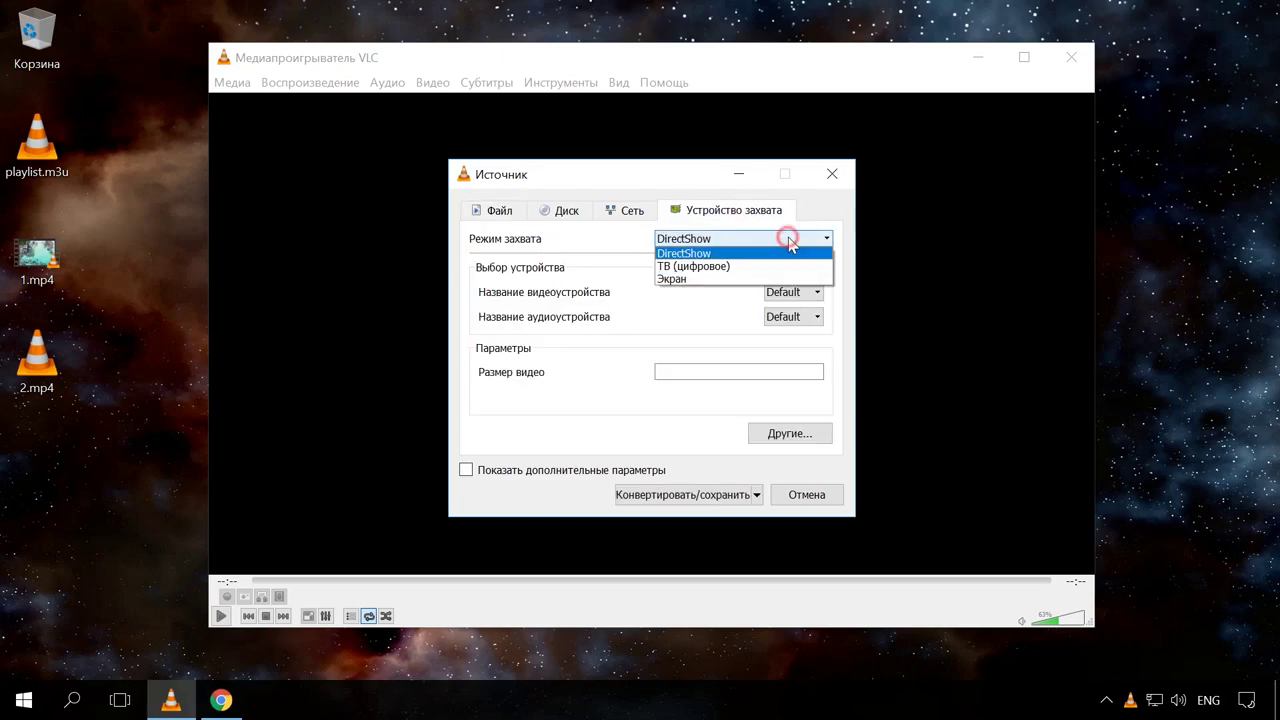
{"action": "left_click", "coordinate": [766, 280]}
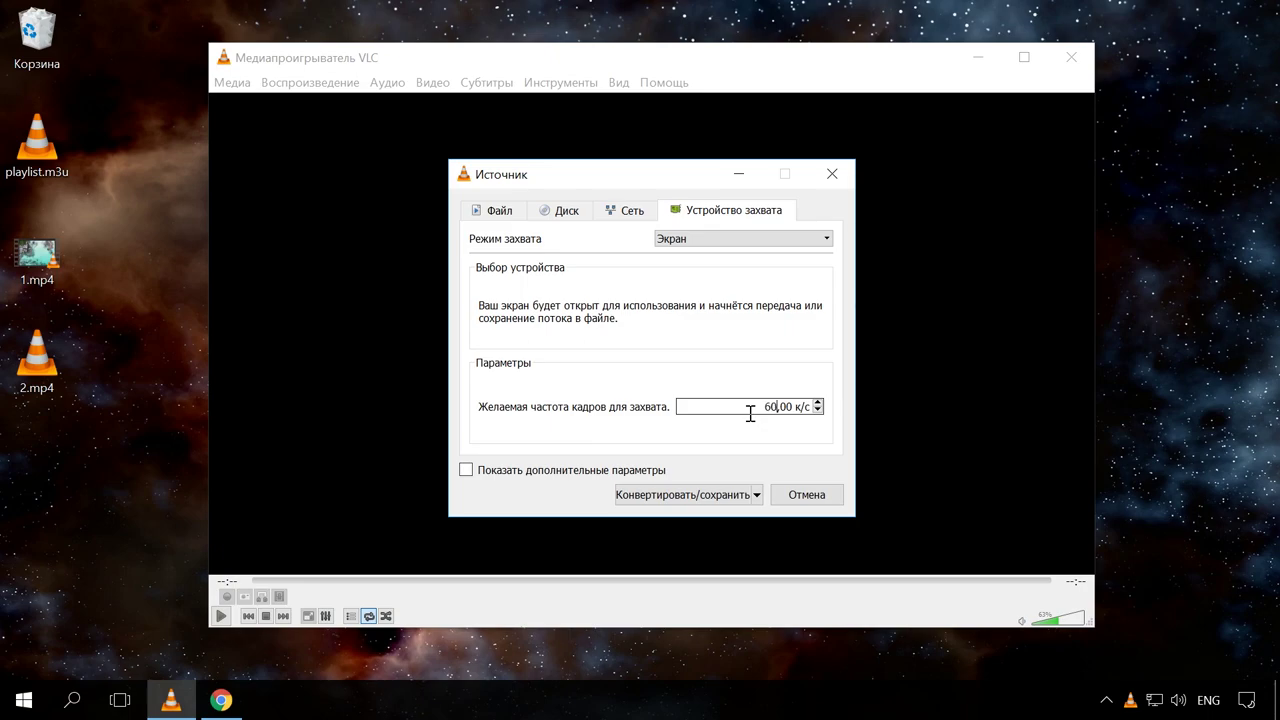
{"action": "left_click", "coordinate": [722, 494]}
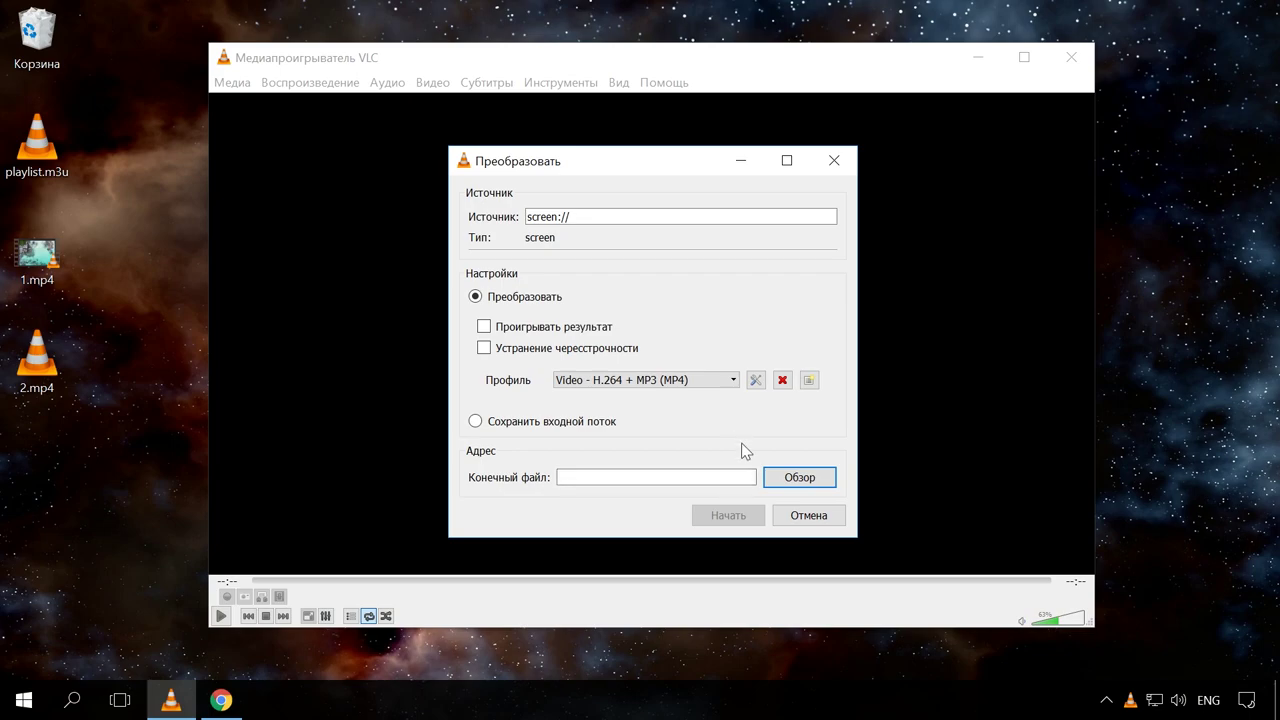
Set the screen recording's destination to a file named 3 on the Desktop
{"action": "left_click", "coordinate": [772, 480]}
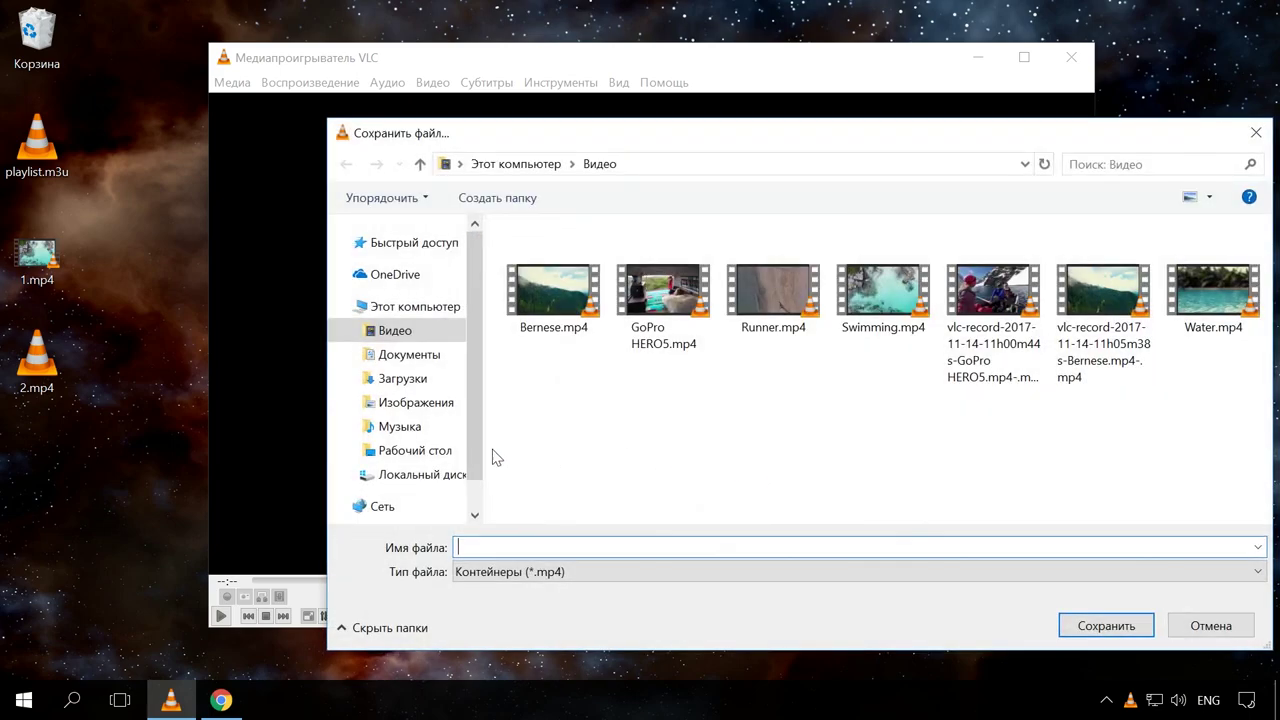
{"action": "left_click", "coordinate": [468, 450]}
{"action": "left_click", "coordinate": [518, 549]}
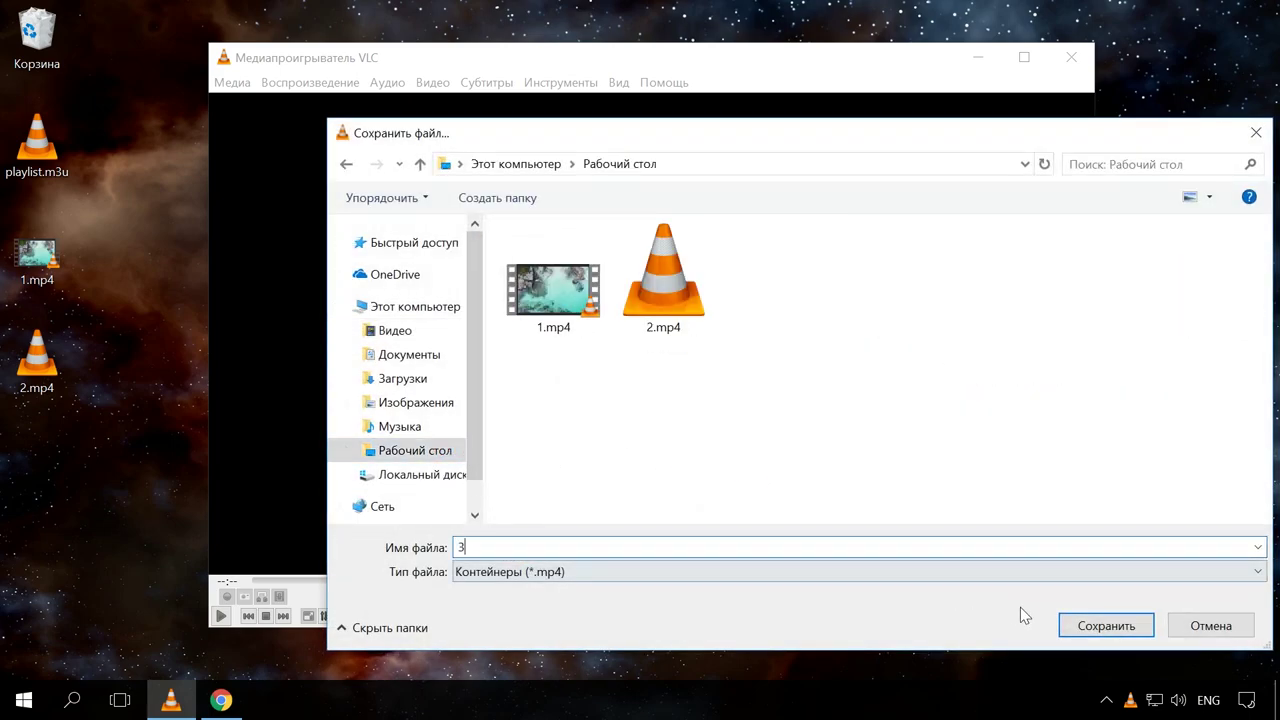
{"action": "left_click", "coordinate": [1078, 625]}
Choose the Video for Youtube HD profile and start the screen recording
{"action": "left_click", "coordinate": [733, 380]}
{"action": "scroll", "coordinate": [690, 490], "scroll_direction": "down", "scroll_amount": 5}
{"action": "scroll", "coordinate": [678, 510], "scroll_direction": "down", "scroll_amount": 1}
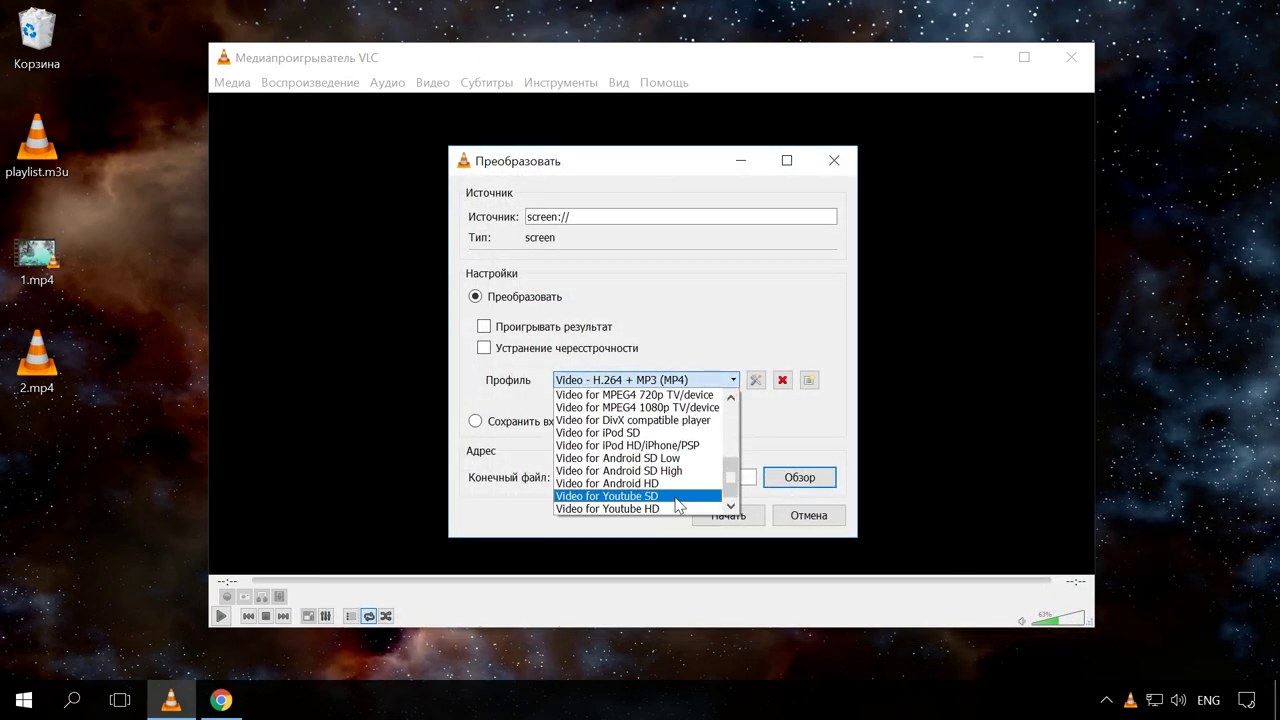
{"action": "left_click", "coordinate": [677, 507]}
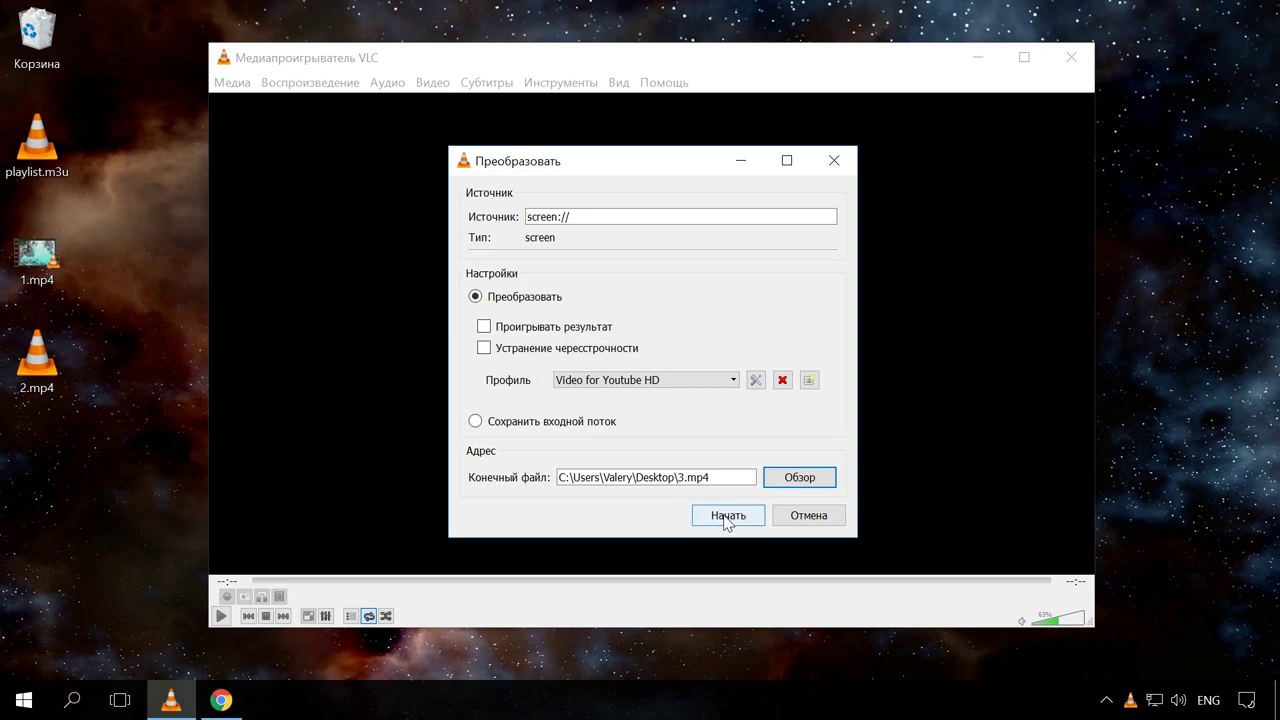
{"action": "left_click", "coordinate": [725, 516]}
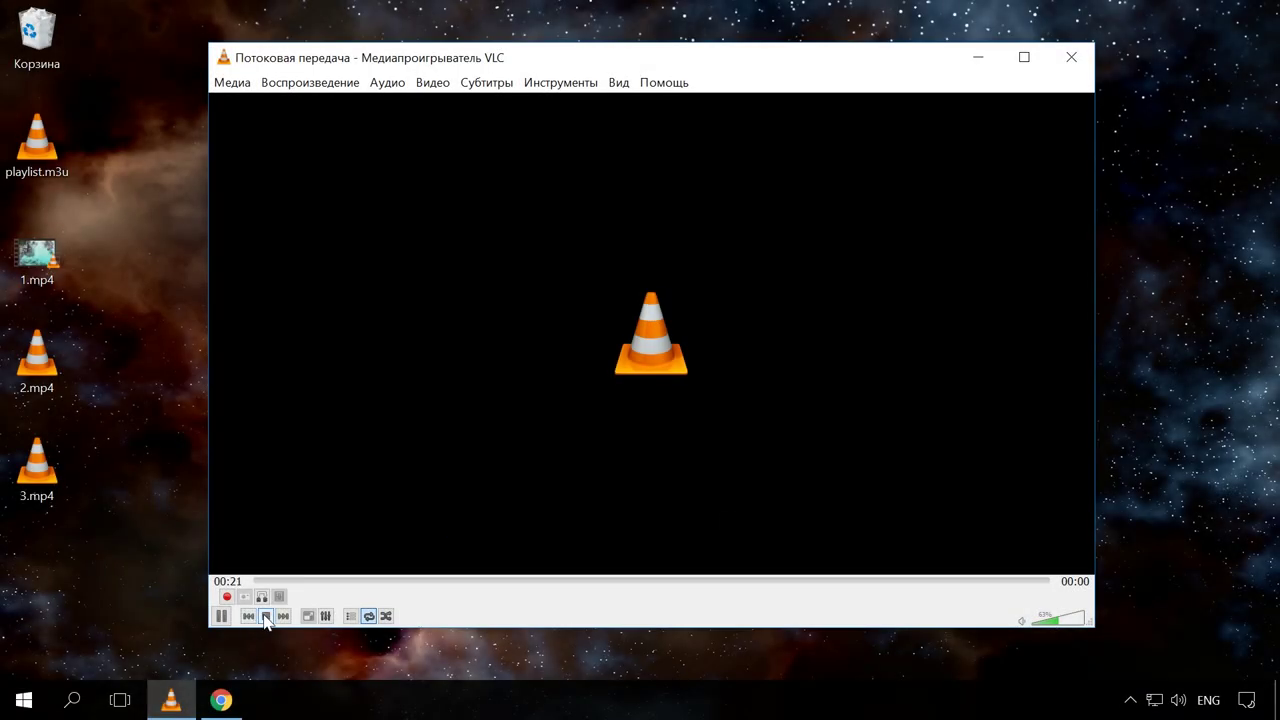
Stop the screen recording, play 3.mp4 from the Desktop, and enlarge its player window
{"action": "left_click", "coordinate": [266, 616]}
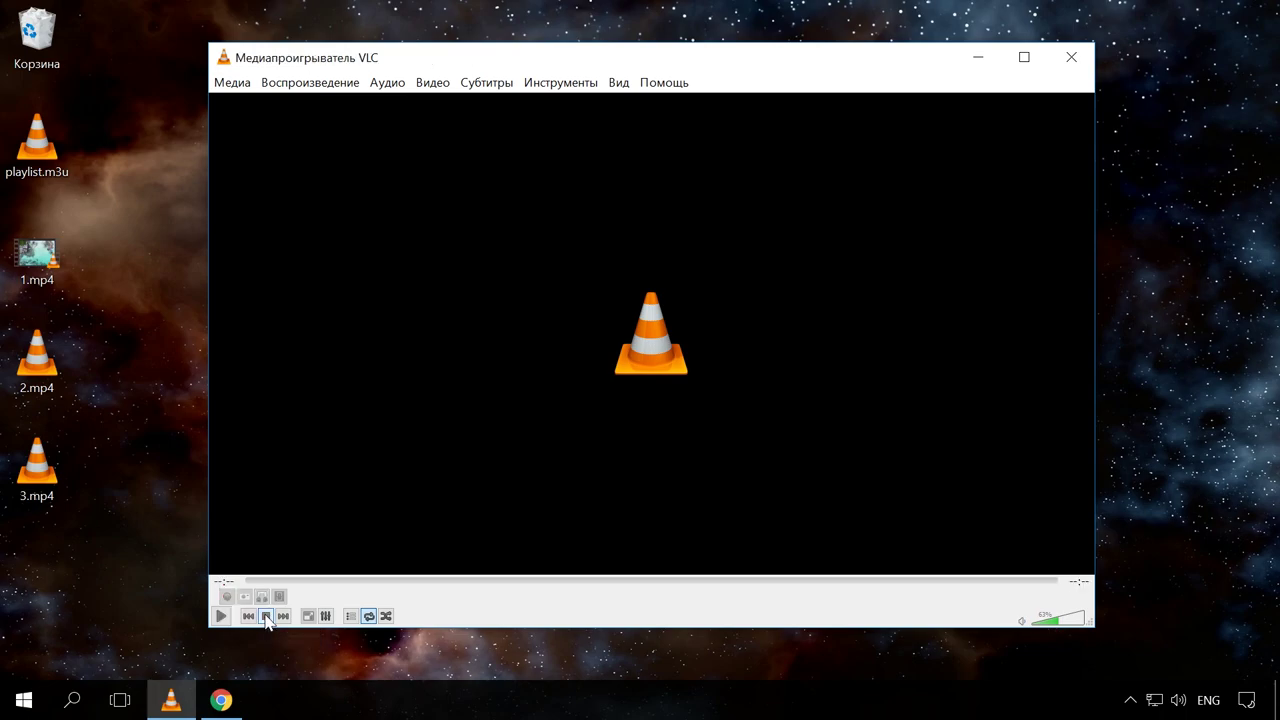
{"action": "double_click", "coordinate": [46, 494]}
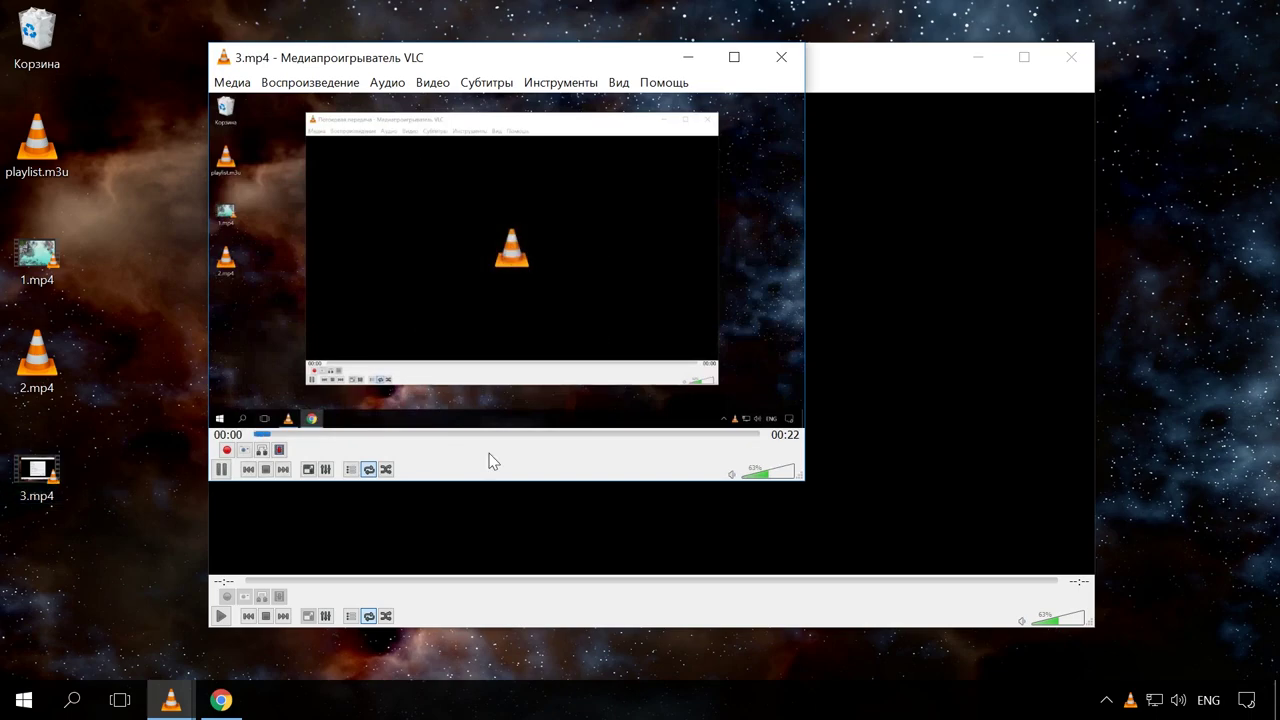
{"action": "left_click_drag", "start_coordinate": [805, 481], "coordinate": [1186, 663]}
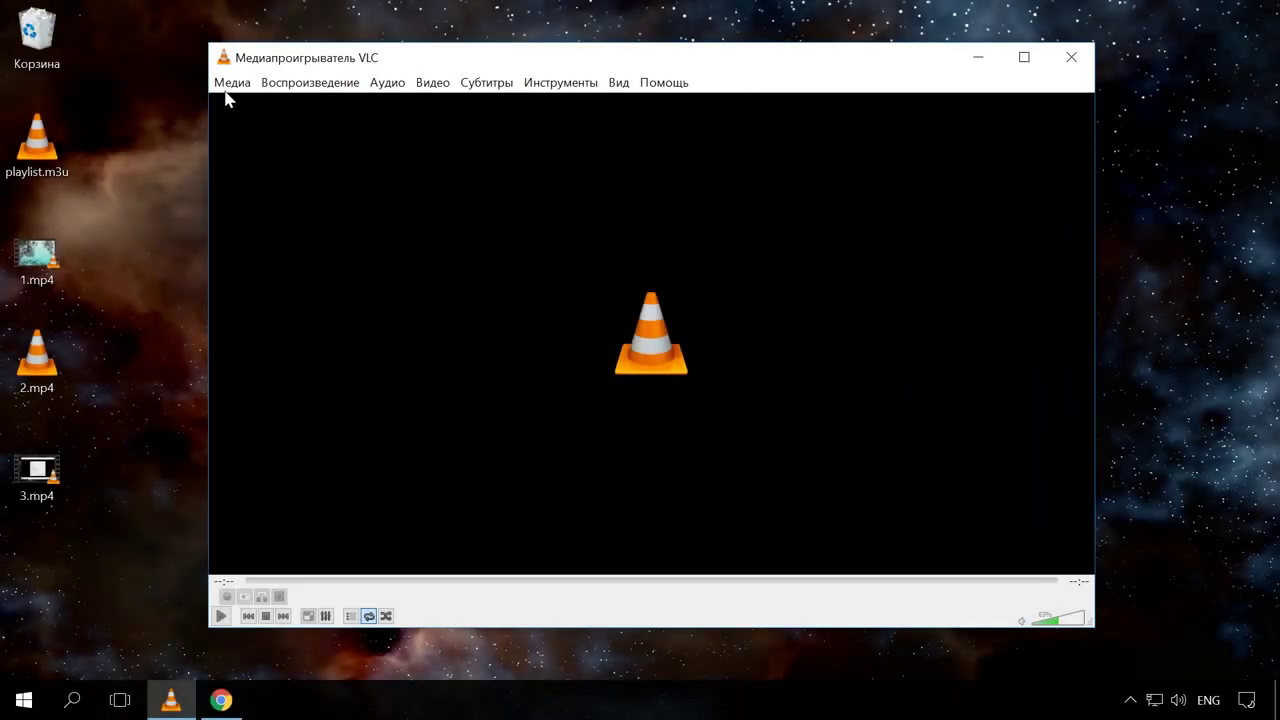
Set a capture-device conversion to DirectShow mode and look through the choices for its video and audio devices
{"action": "left_click", "coordinate": [229, 88]}
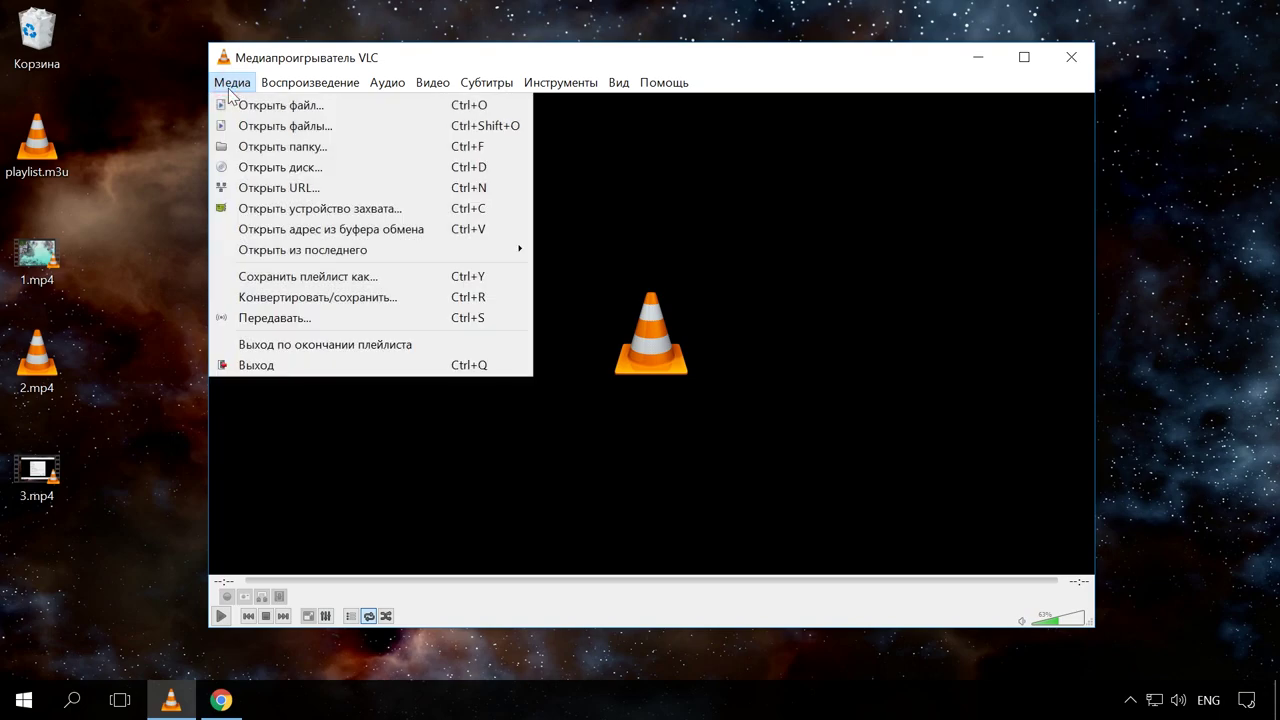
{"action": "left_click", "coordinate": [337, 297]}
{"action": "left_click", "coordinate": [731, 212]}
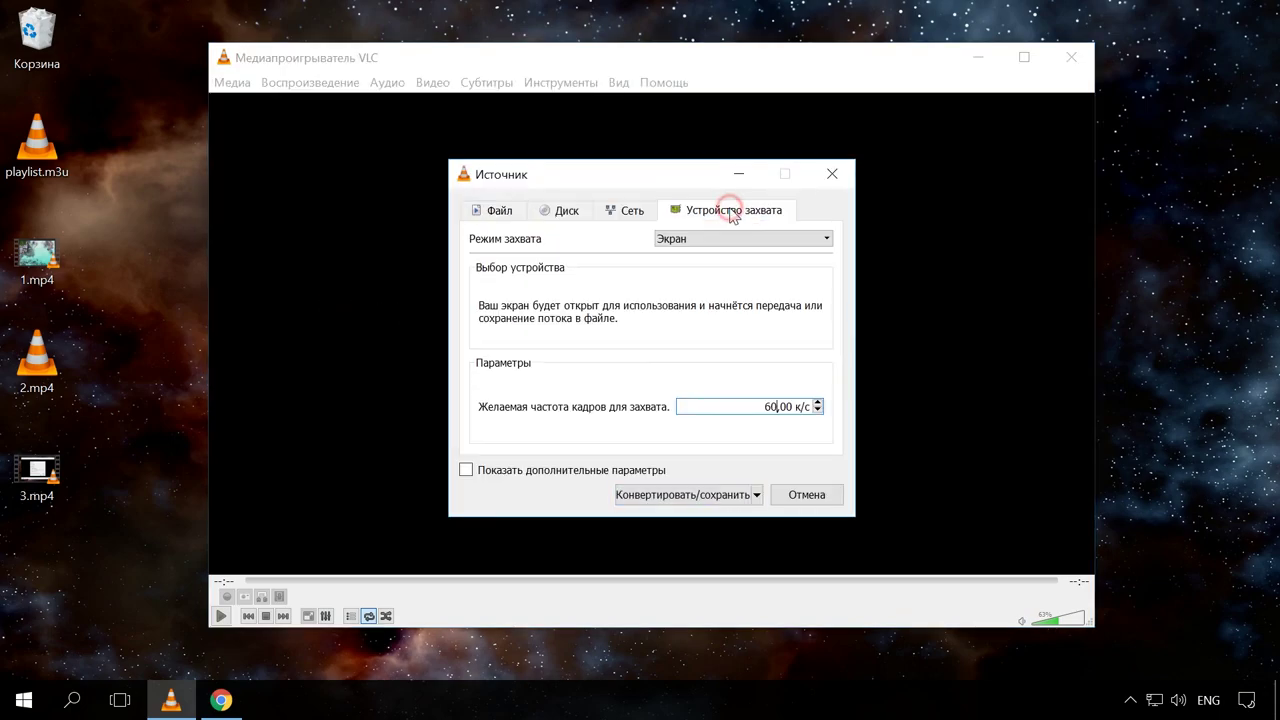
{"action": "left_click", "coordinate": [768, 241]}
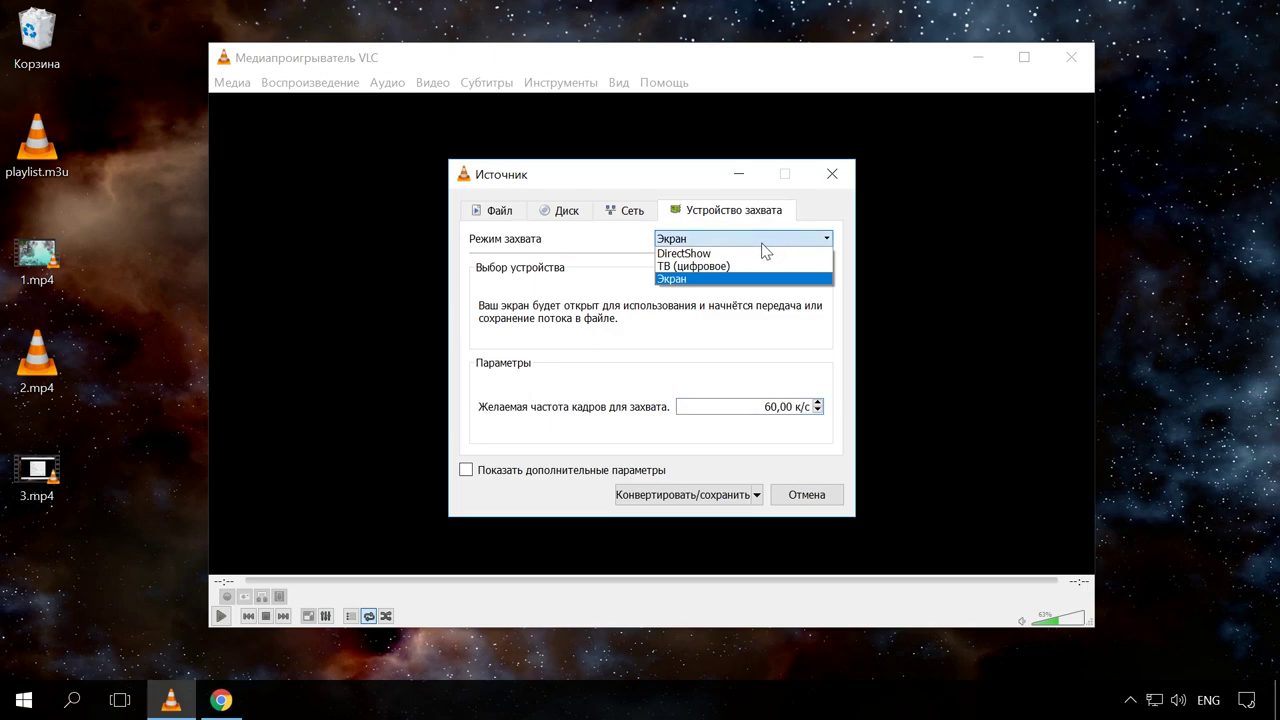
{"action": "left_click", "coordinate": [757, 254]}
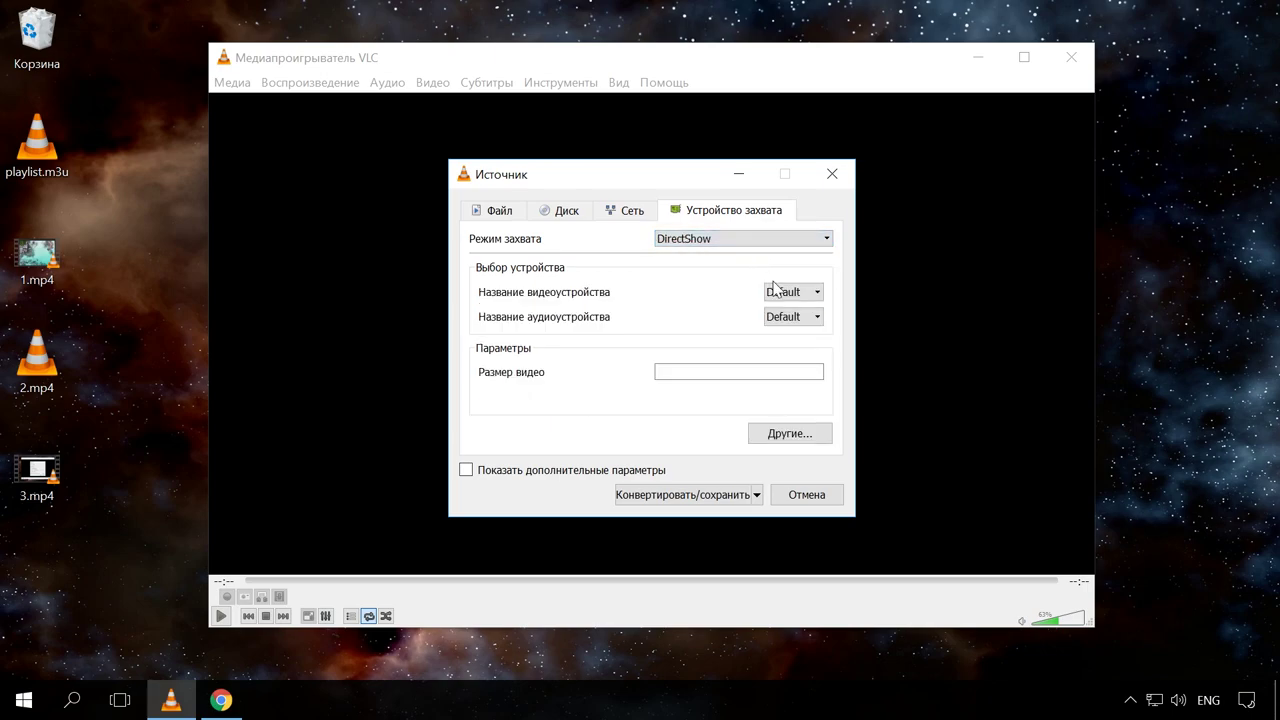
{"action": "left_click", "coordinate": [811, 294]}
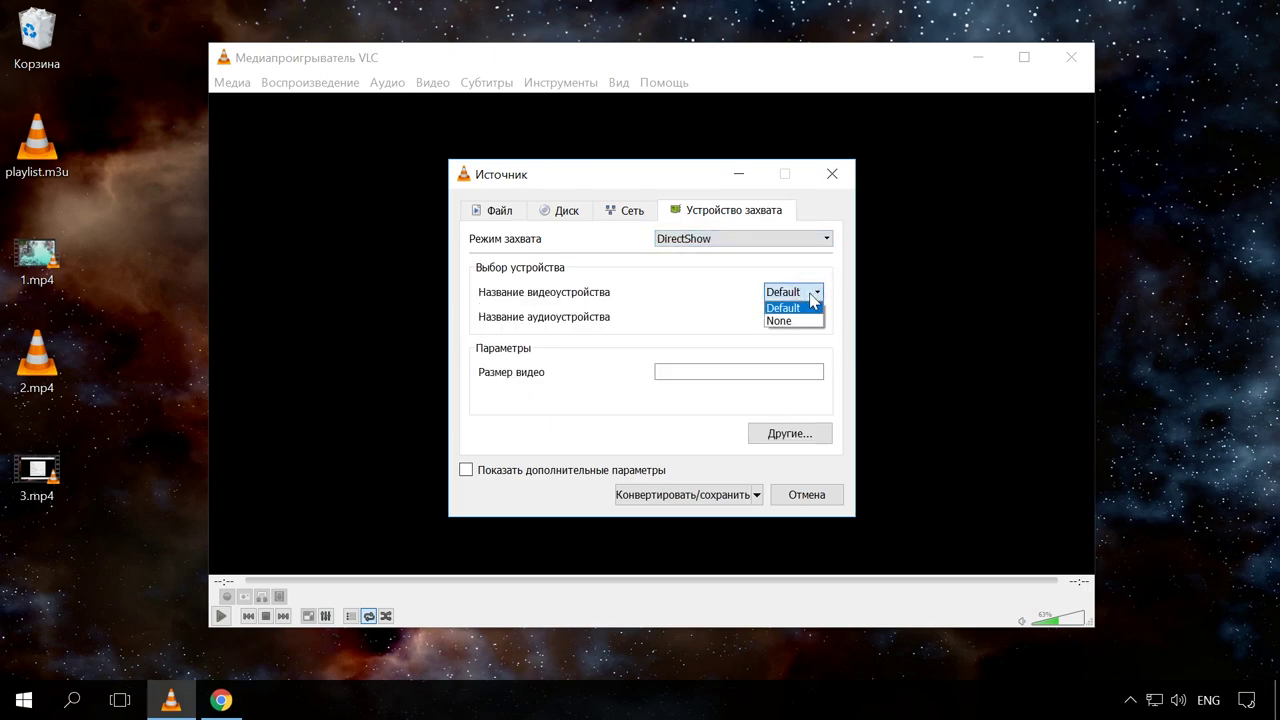
{"action": "left_click", "coordinate": [811, 293]}
{"action": "left_click", "coordinate": [814, 318]}
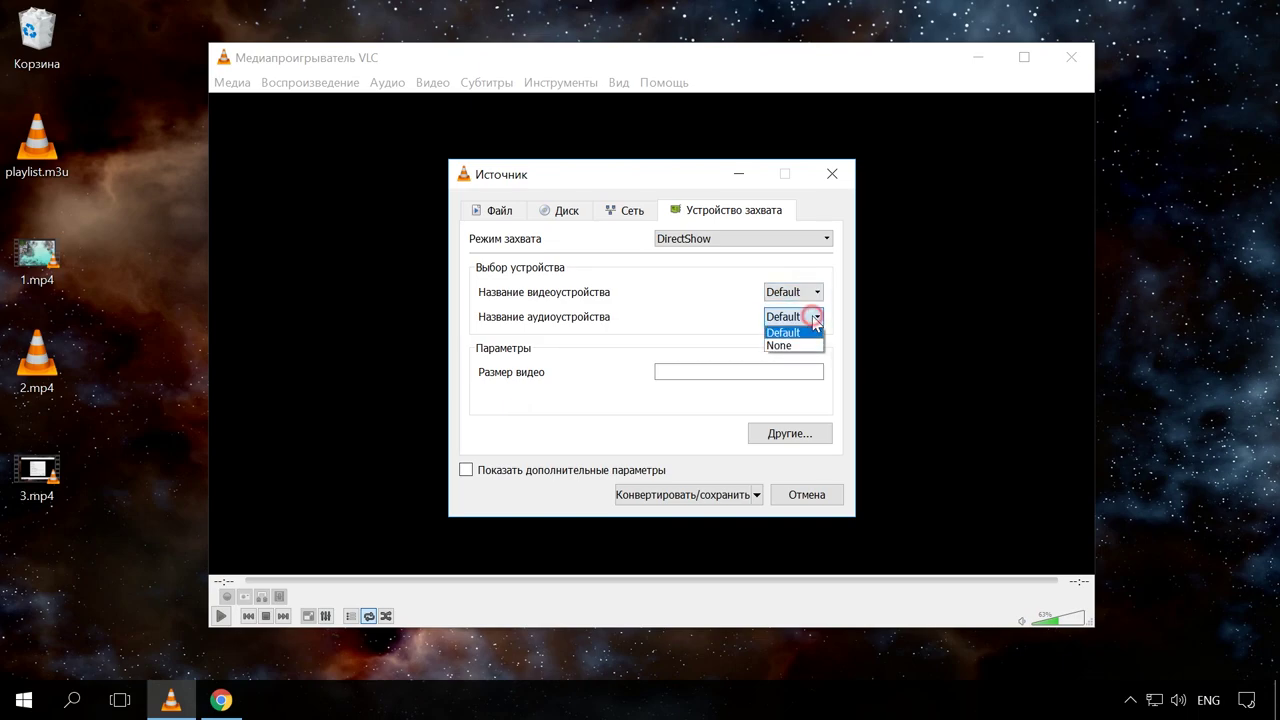
{"action": "left_click", "coordinate": [815, 320]}
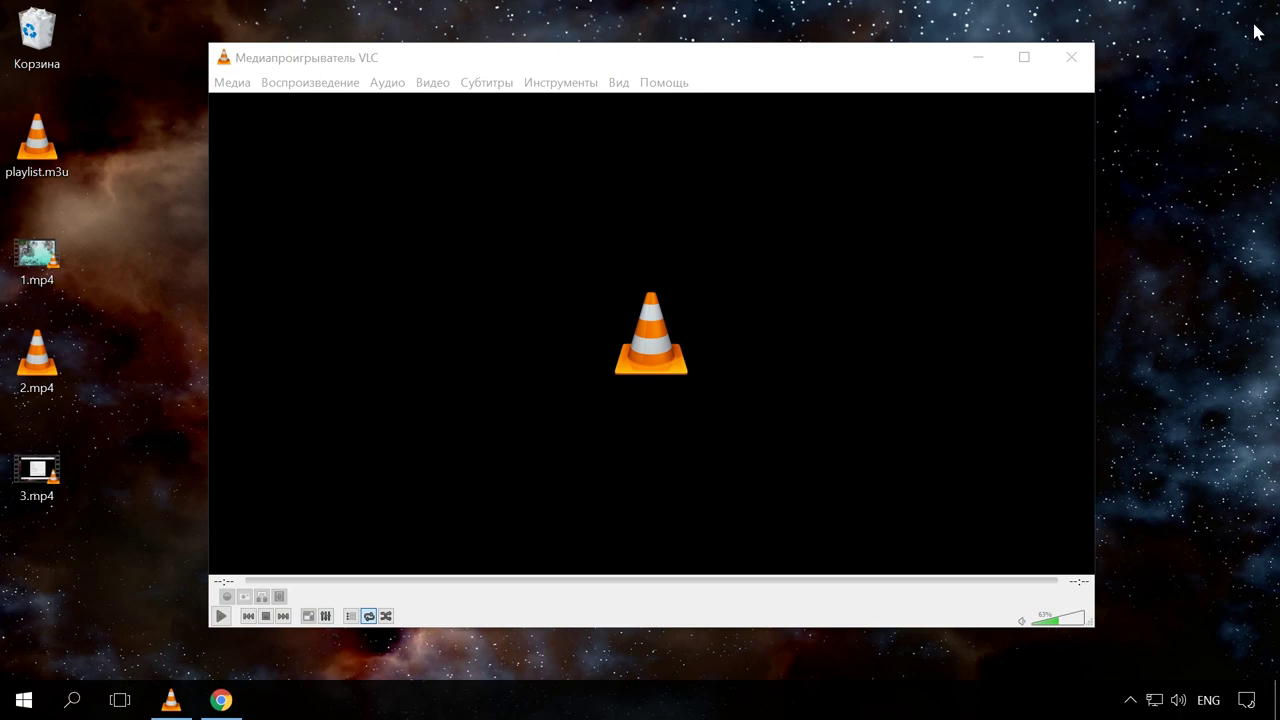
Set up a conversion from a disc, choosing DVD without disc menus and D:\ as the disc device
{"action": "left_click", "coordinate": [240, 86]}
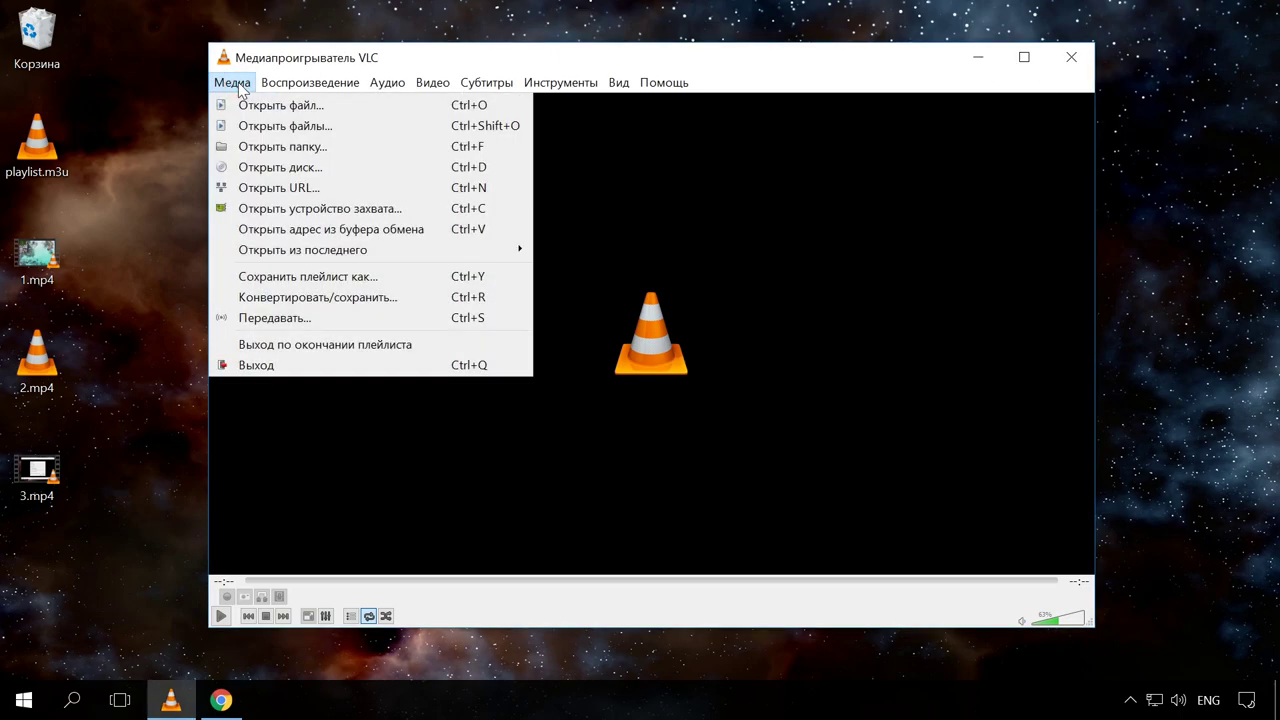
{"action": "left_click", "coordinate": [368, 297]}
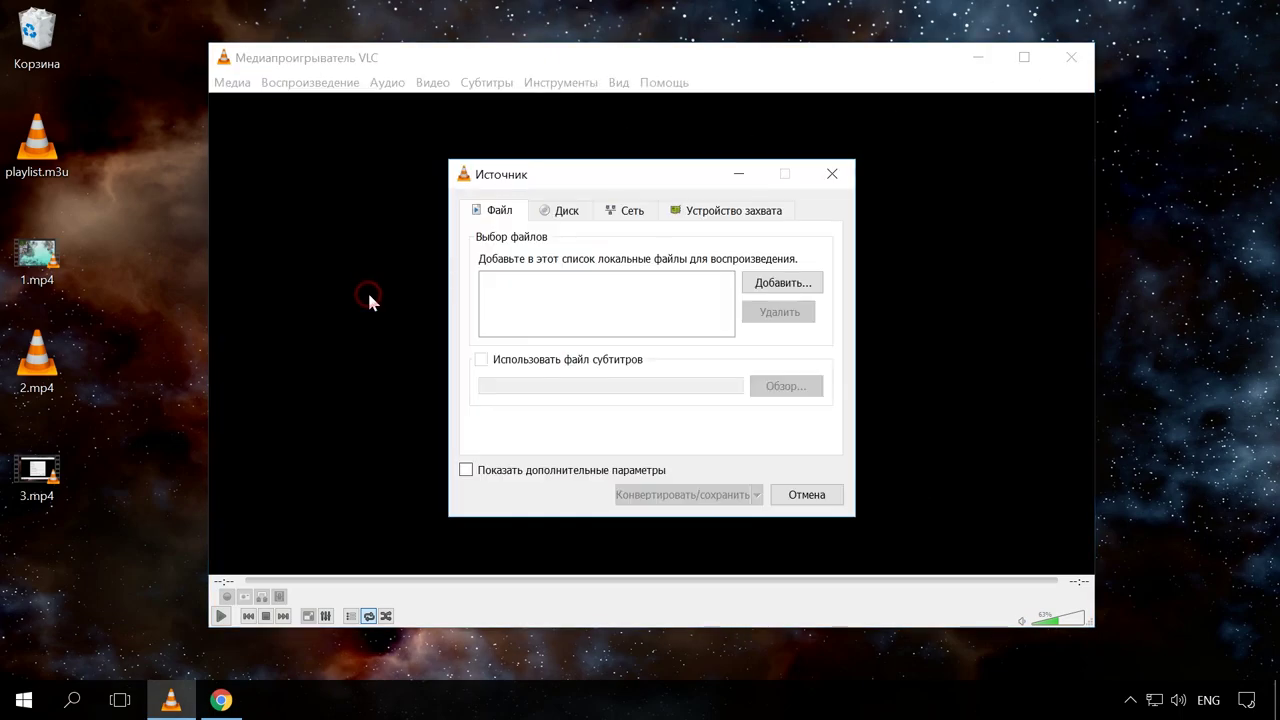
{"action": "left_click", "coordinate": [555, 210]}
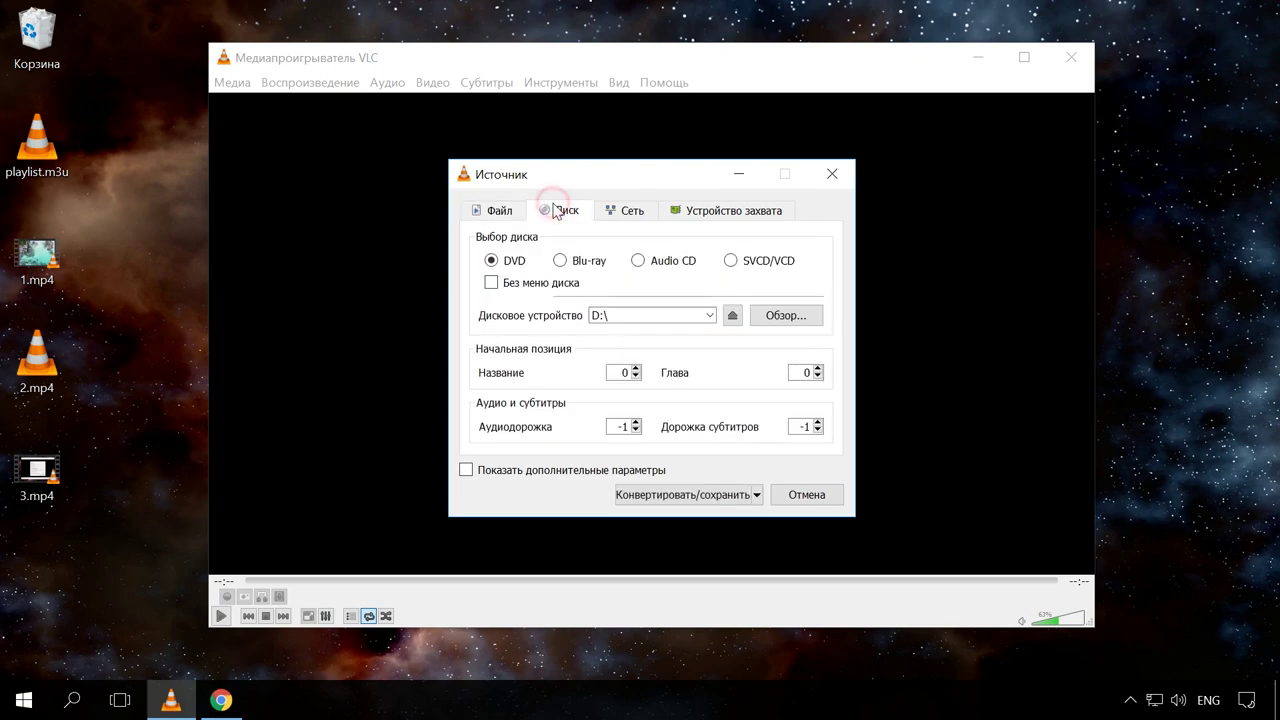
{"action": "left_click", "coordinate": [563, 262]}
{"action": "left_click", "coordinate": [645, 262]}
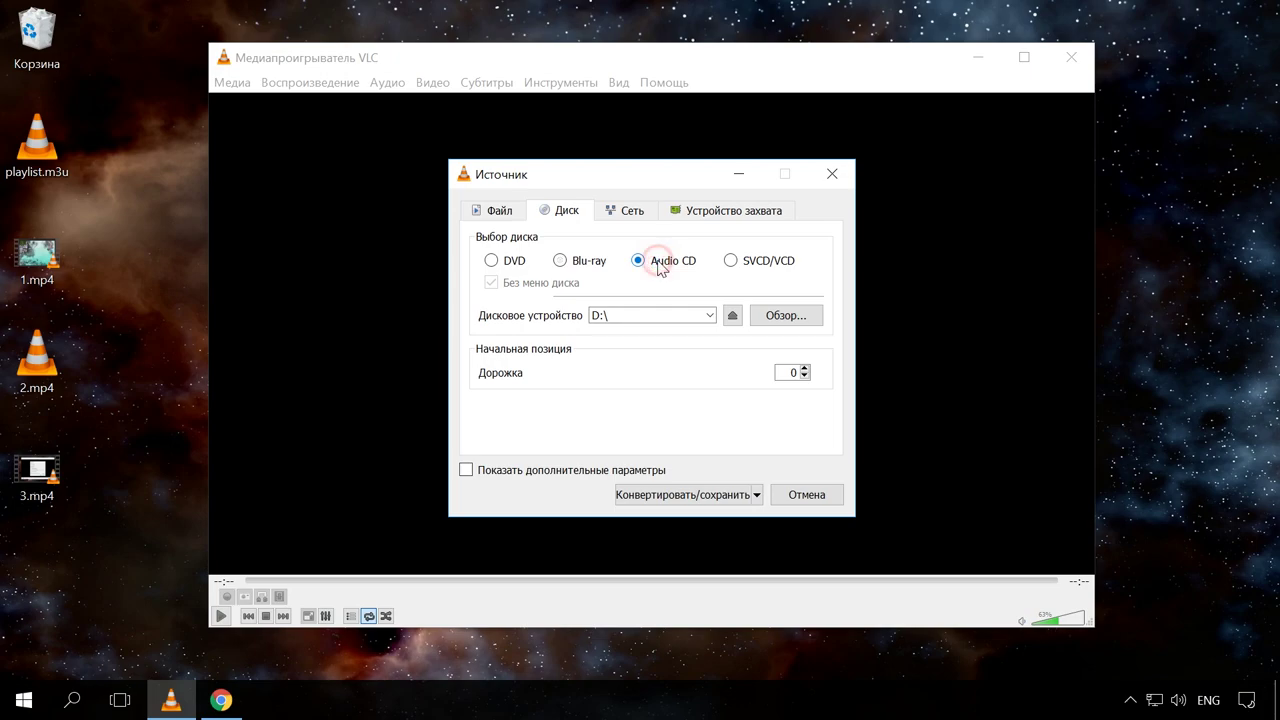
{"action": "left_click", "coordinate": [492, 261]}
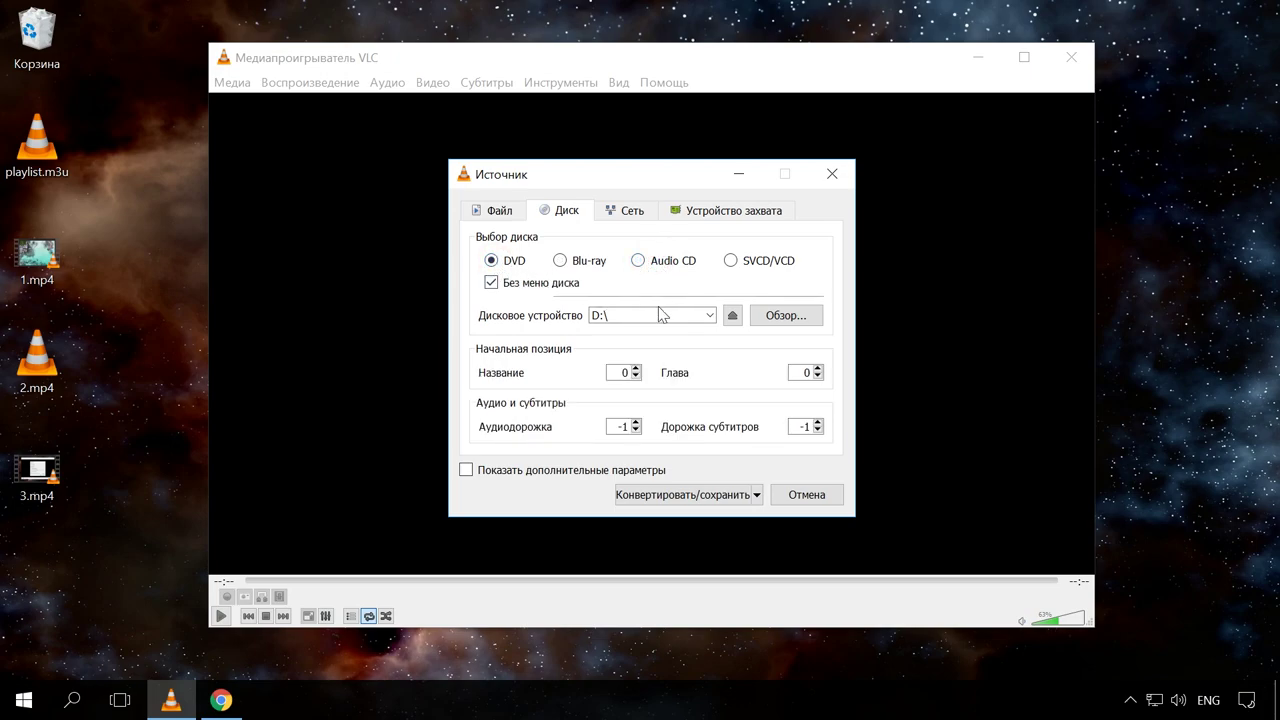
{"action": "left_click", "coordinate": [709, 317]}
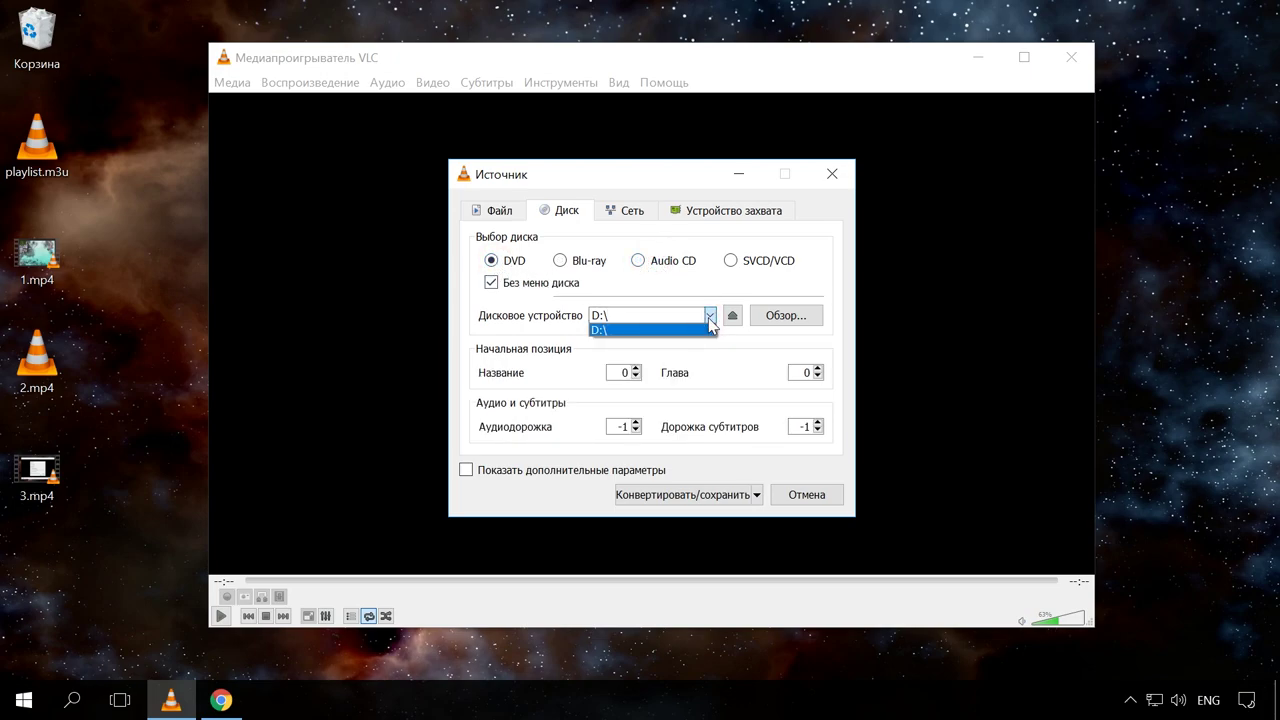
{"action": "left_click", "coordinate": [734, 494]}
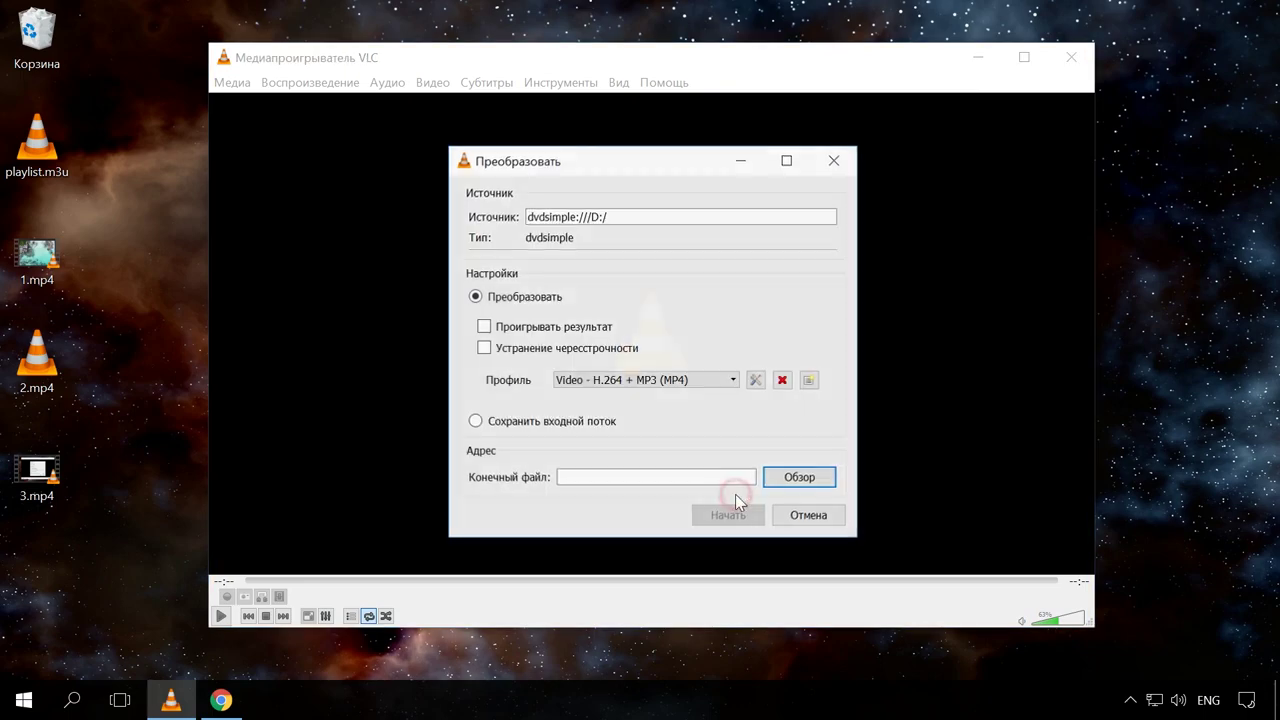
Choose the Audio - MP3 profile for the disc conversion and try to start it
{"action": "left_click", "coordinate": [734, 383]}
{"action": "left_click_drag", "start_coordinate": [731, 426], "coordinate": [733, 447]}
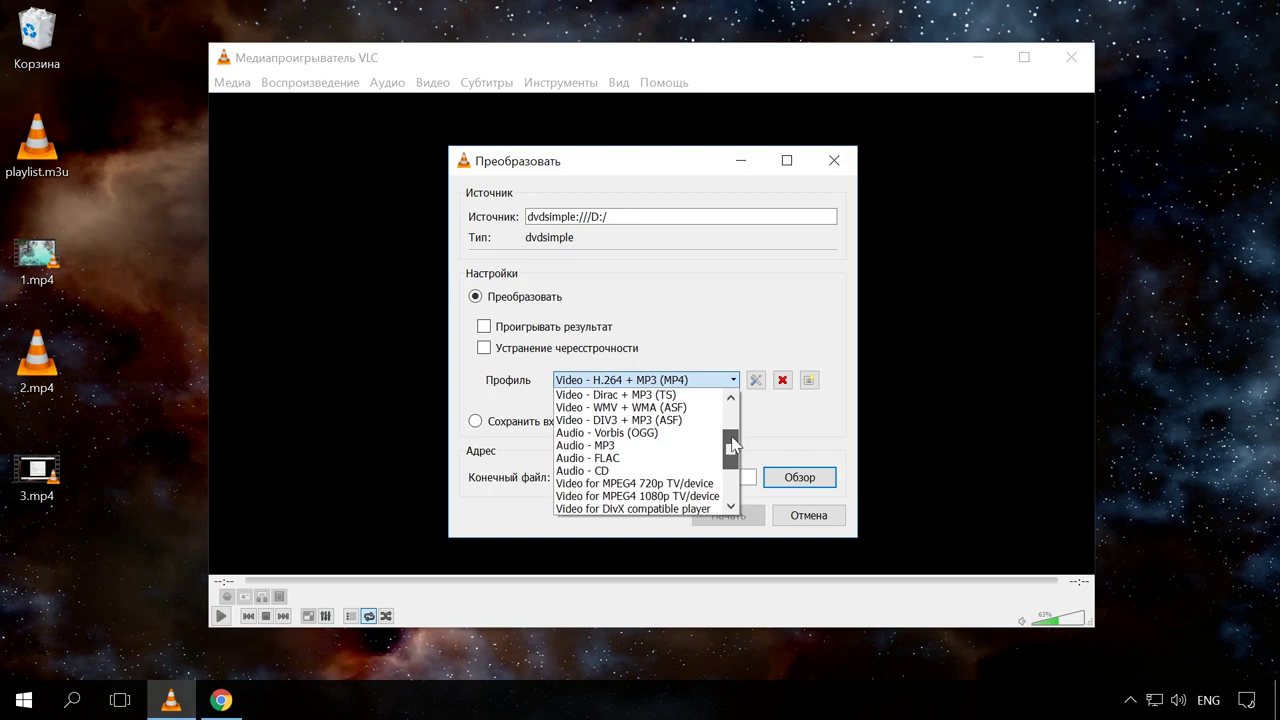
{"action": "left_click", "coordinate": [645, 447]}
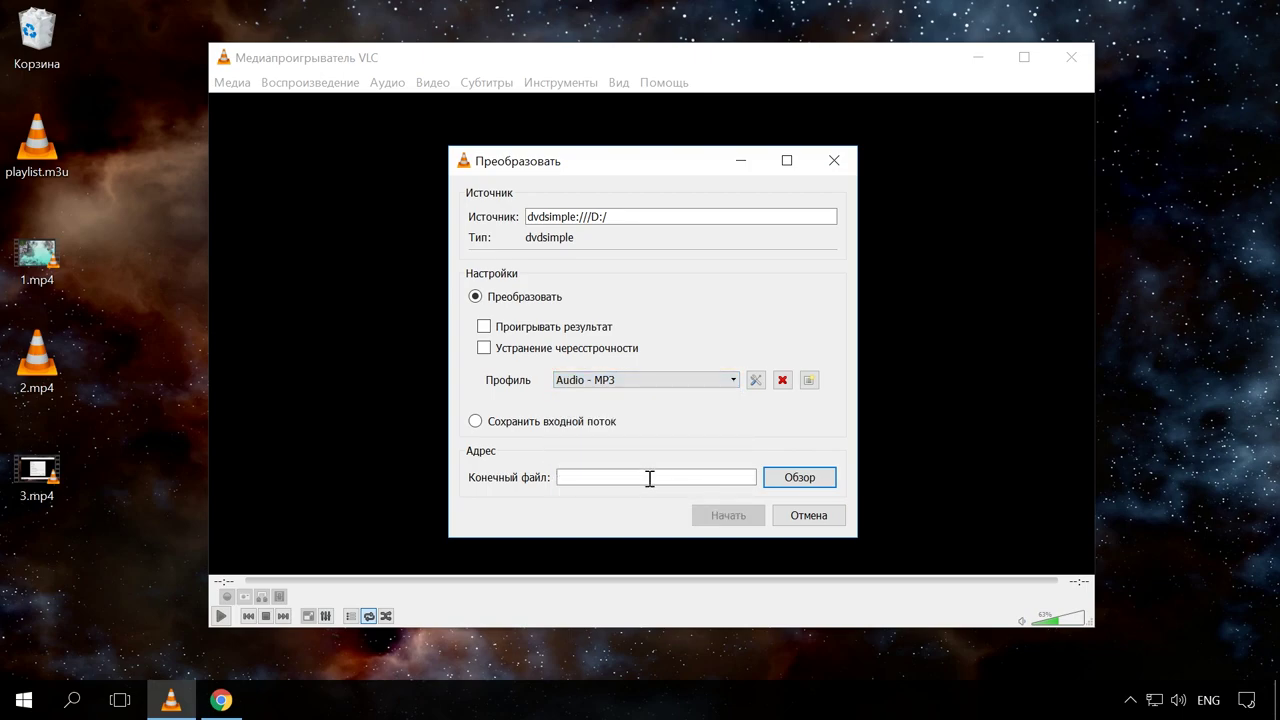
{"action": "left_click", "coordinate": [741, 516]}
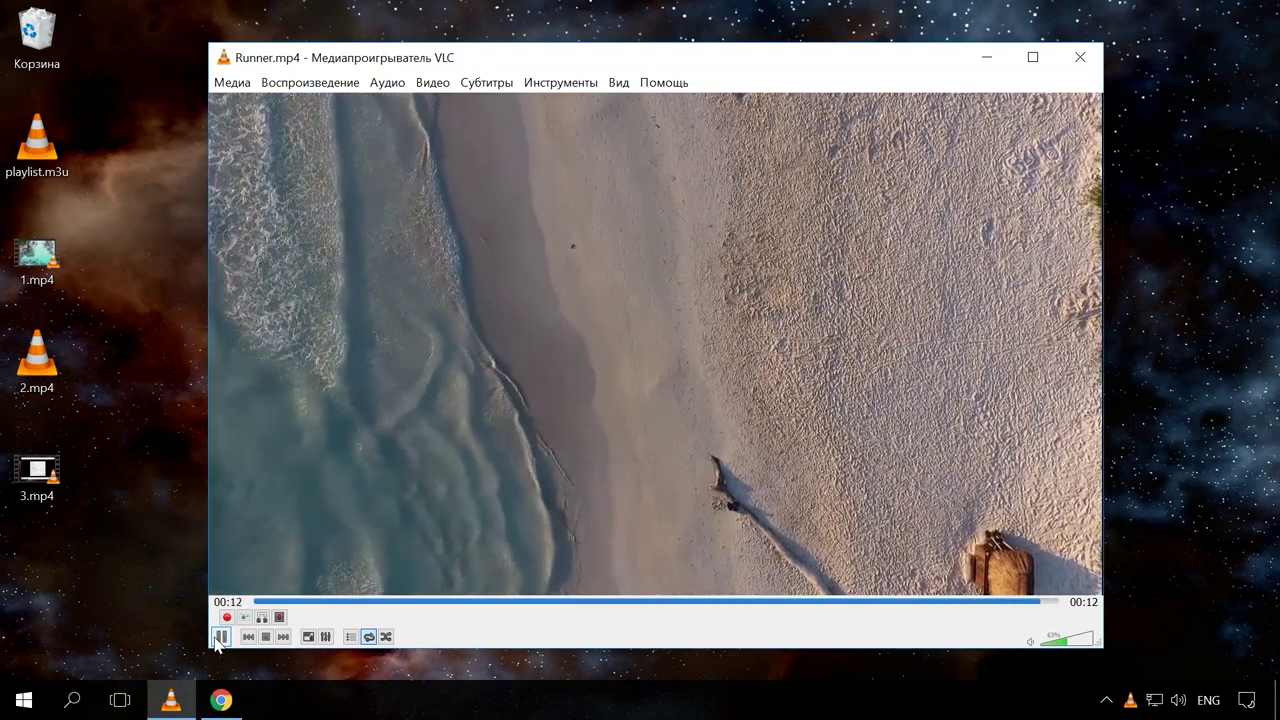
Pause Runner.mp4 and enable the logo overlay in the video effects
{"action": "left_click", "coordinate": [219, 638]}
{"action": "left_click", "coordinate": [586, 84]}
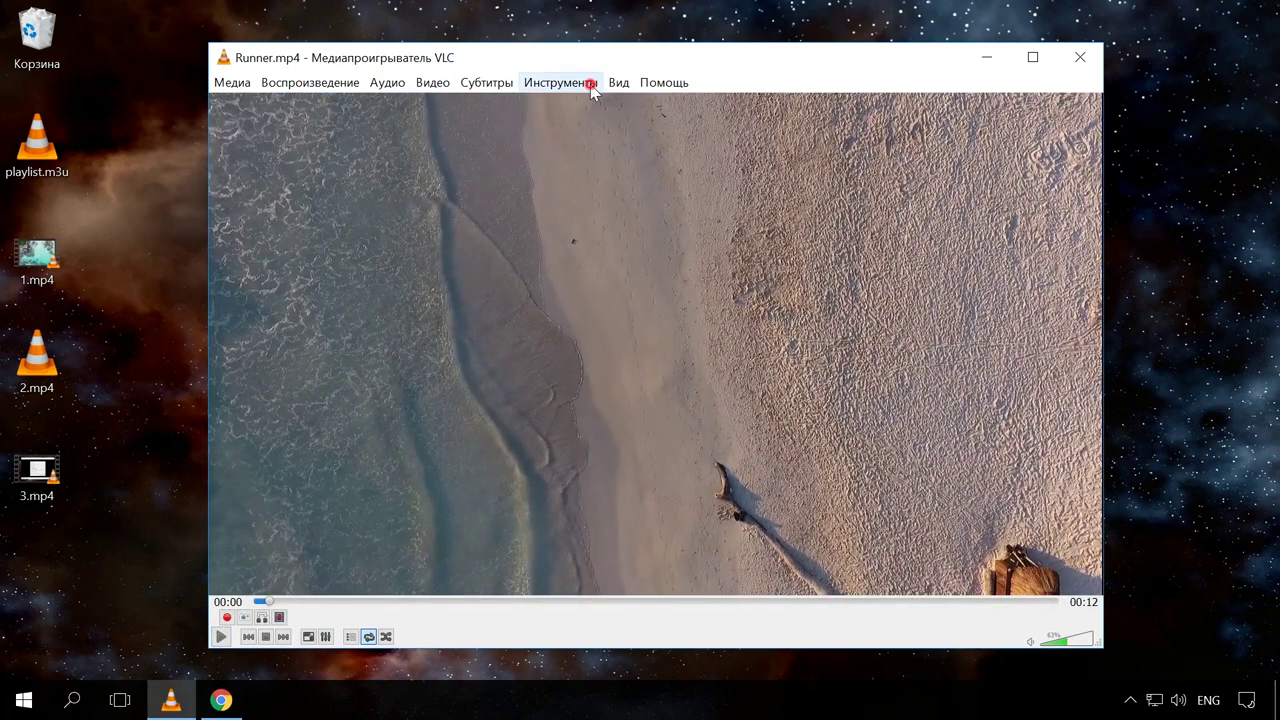
{"action": "left_click", "coordinate": [621, 107]}
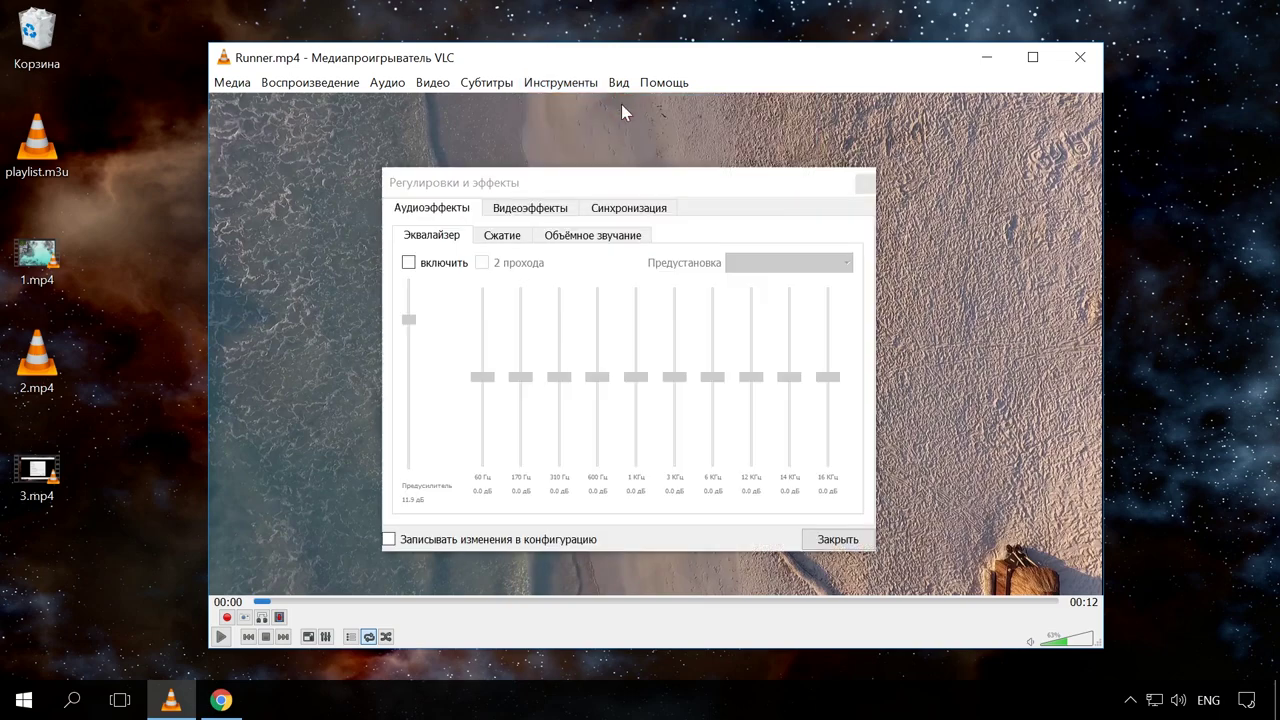
{"action": "left_click", "coordinate": [545, 210]}
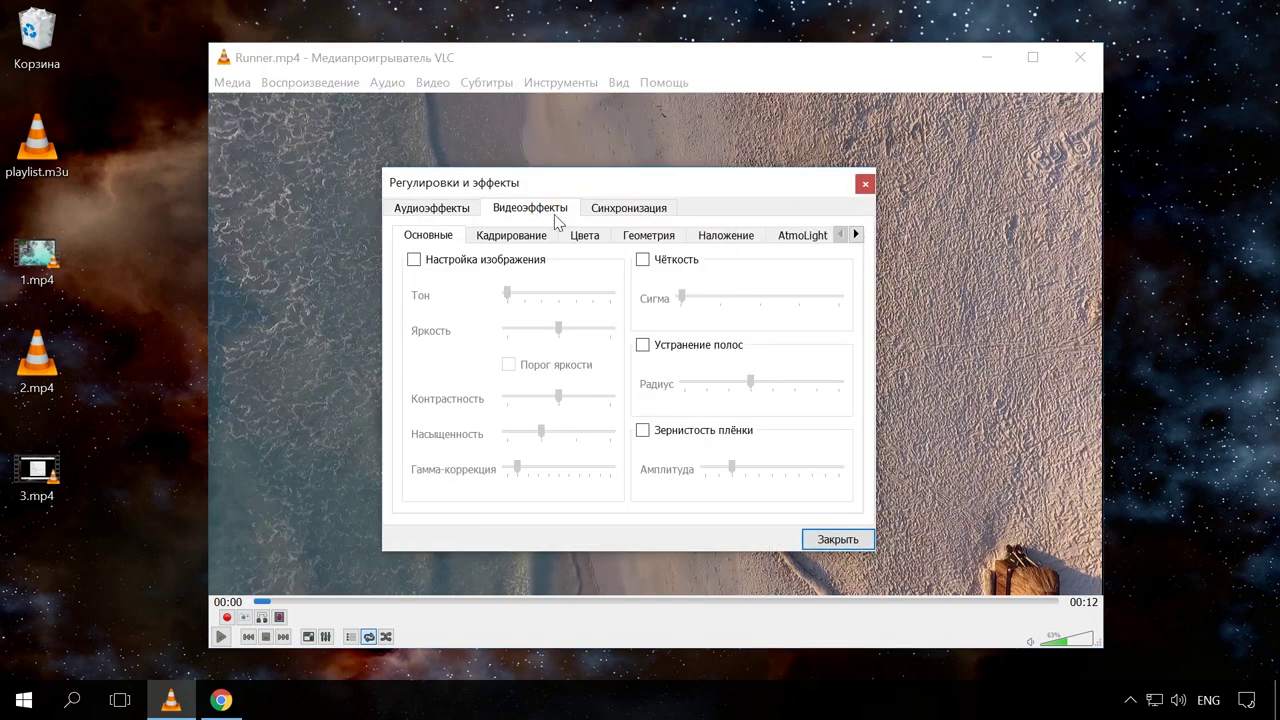
{"action": "left_click", "coordinate": [731, 242]}
{"action": "left_click", "coordinate": [456, 260]}
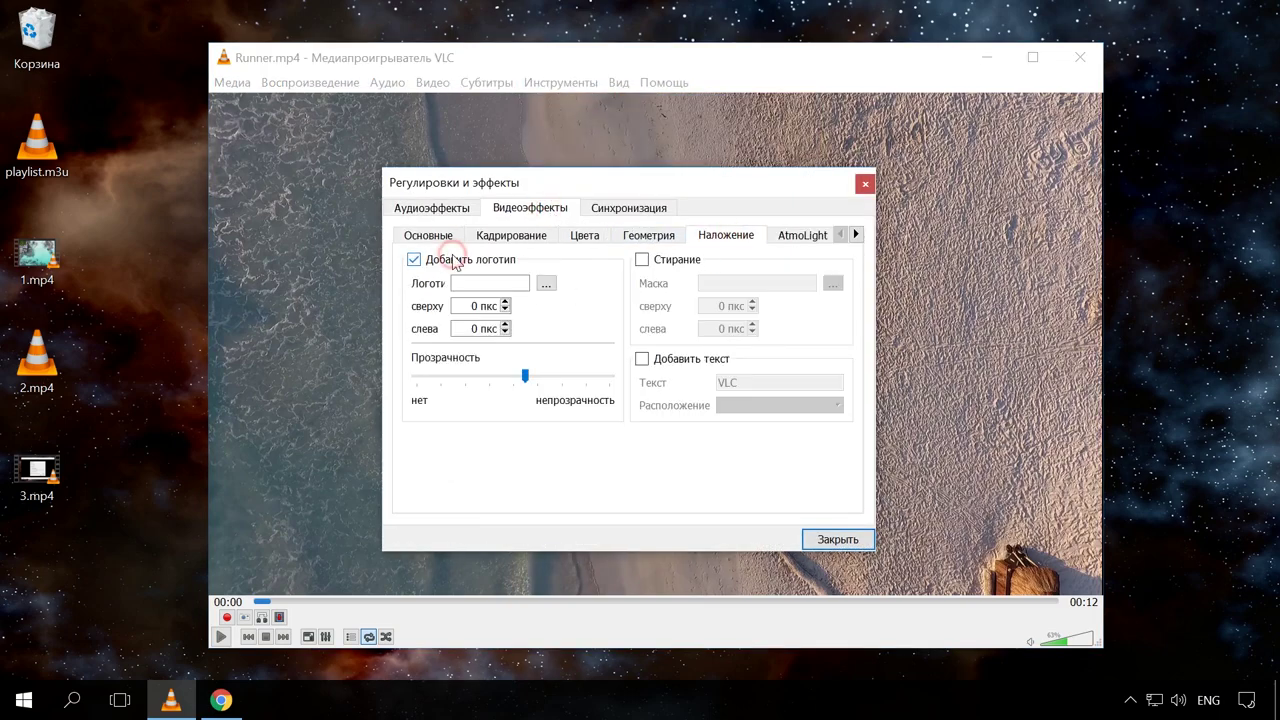
Load logo-100x100.jpg from the Pictures folder as the overlay logo
{"action": "left_click", "coordinate": [547, 285]}
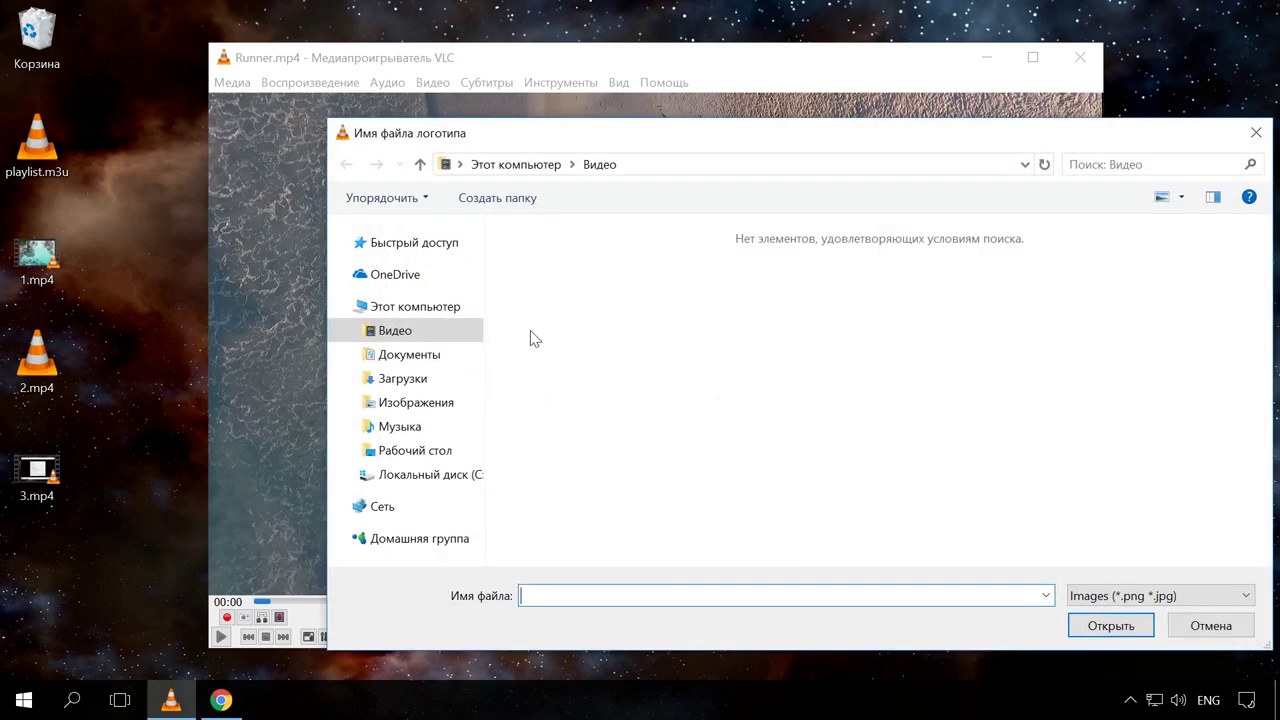
{"action": "left_click", "coordinate": [440, 404]}
{"action": "left_click", "coordinate": [773, 295]}
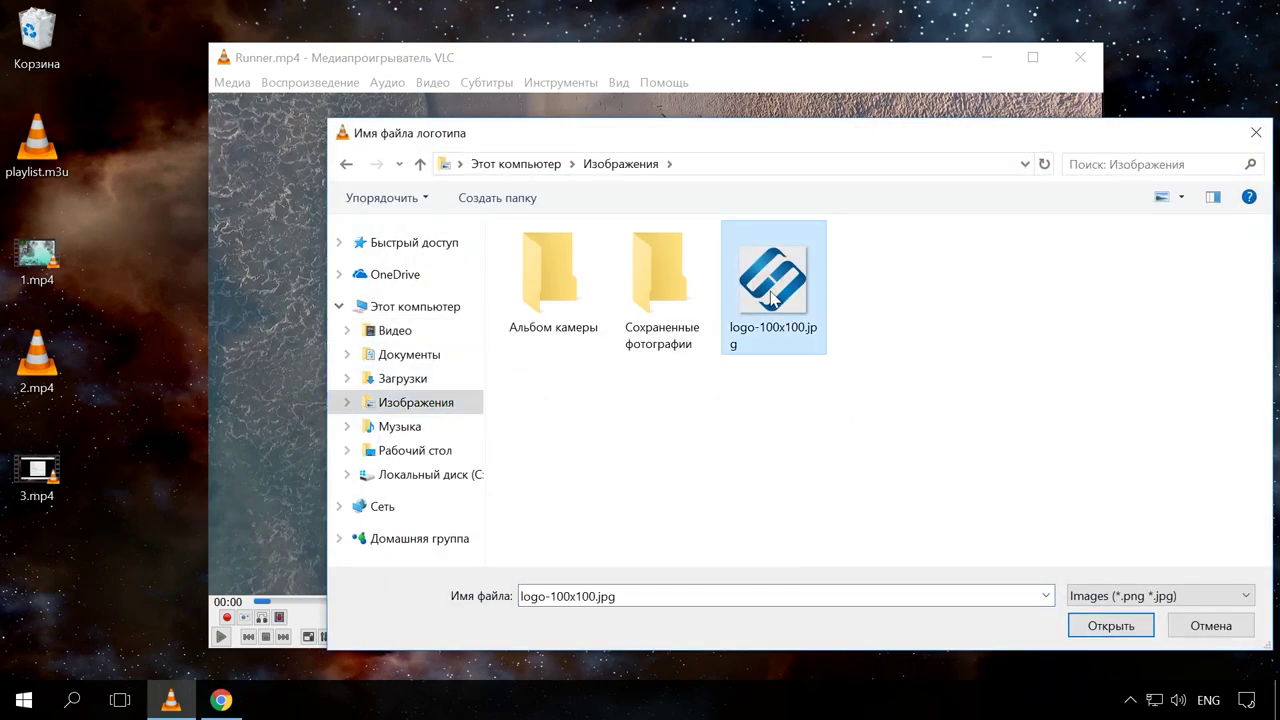
{"action": "left_click", "coordinate": [1074, 625]}
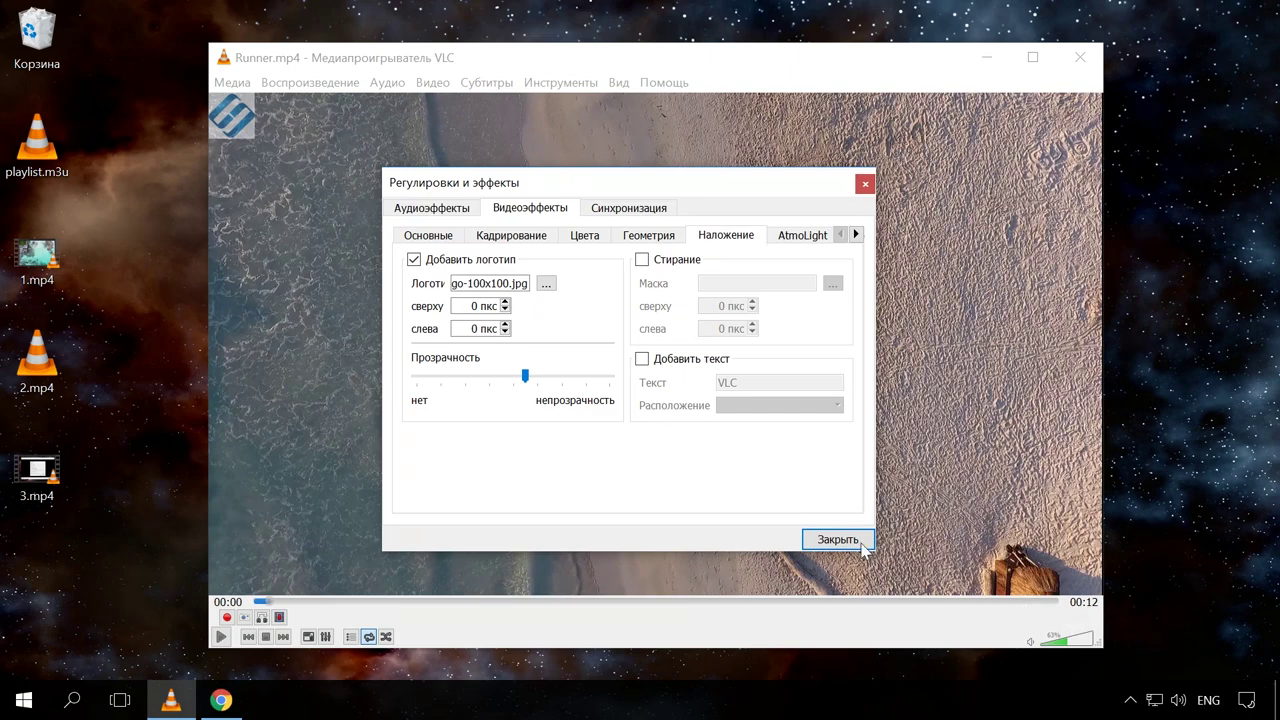
Make the logo more opaque, offset it 16 px from the top and 13 px from the left, and resume playback
{"action": "left_click_drag", "start_coordinate": [525, 378], "coordinate": [562, 377]}
{"action": "left_click_drag", "start_coordinate": [505, 303], "coordinate": [506, 326]}
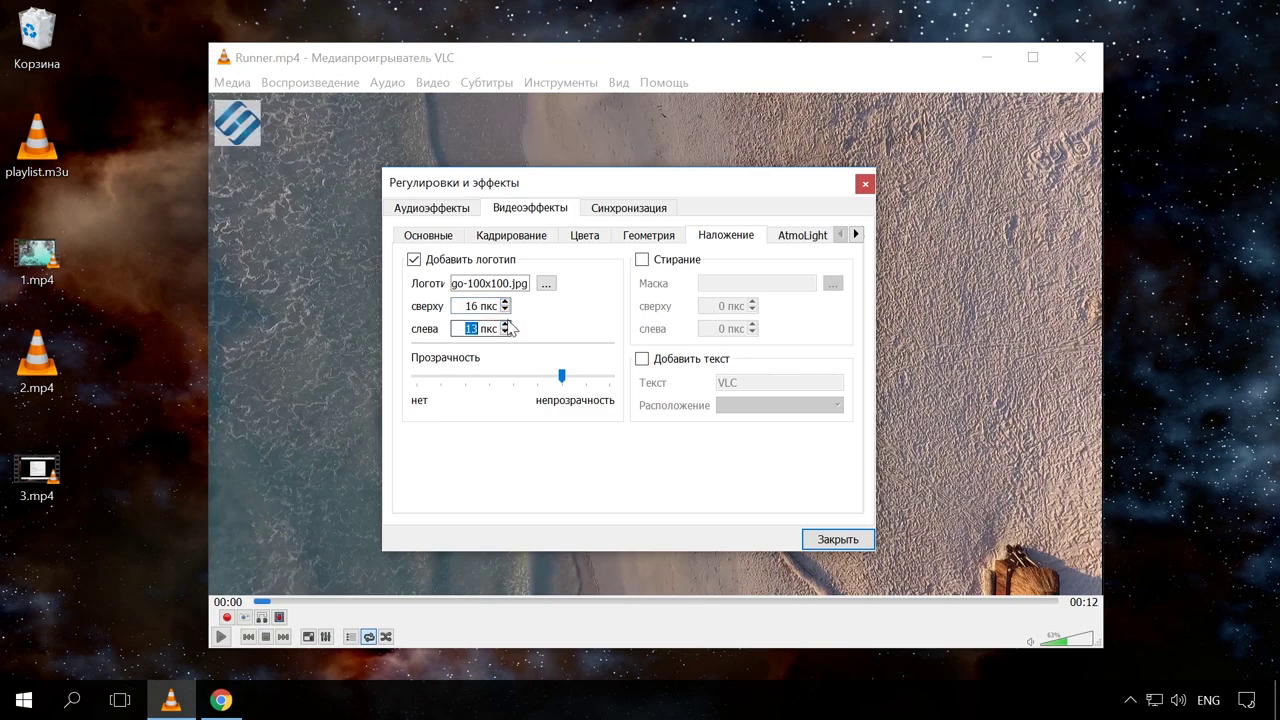
{"action": "left_click", "coordinate": [836, 539]}
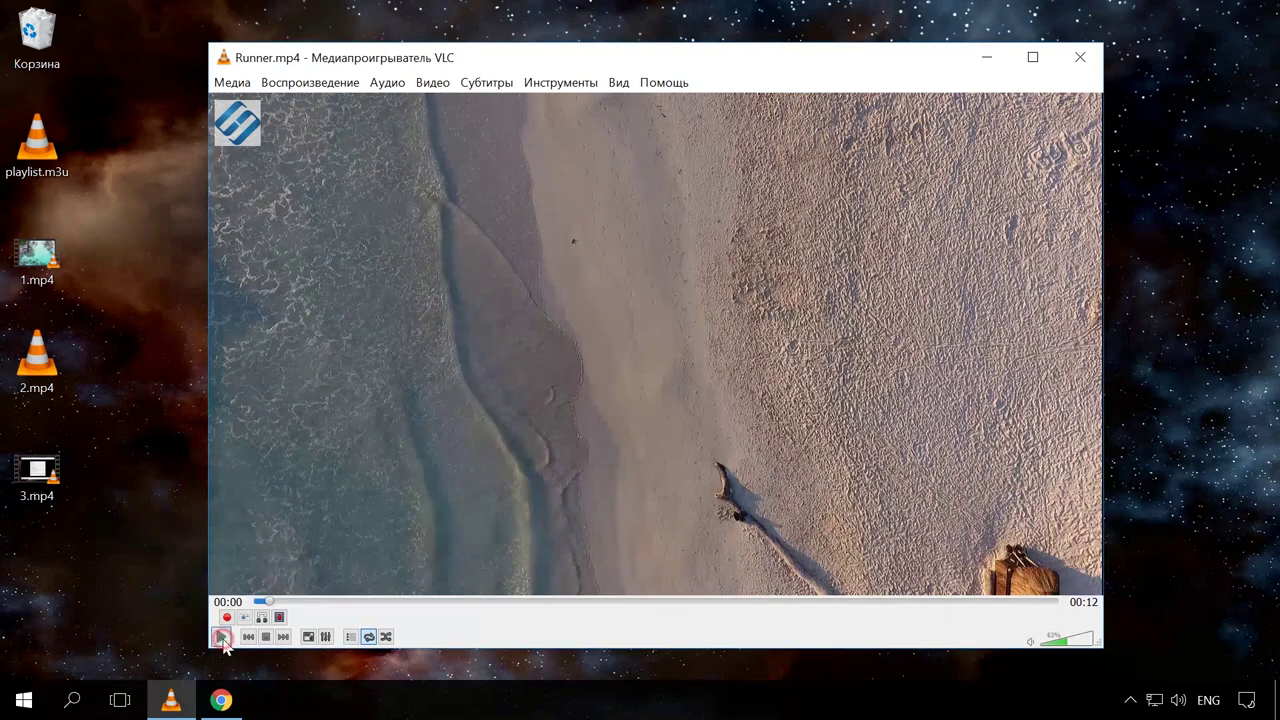
{"action": "left_click", "coordinate": [222, 640]}
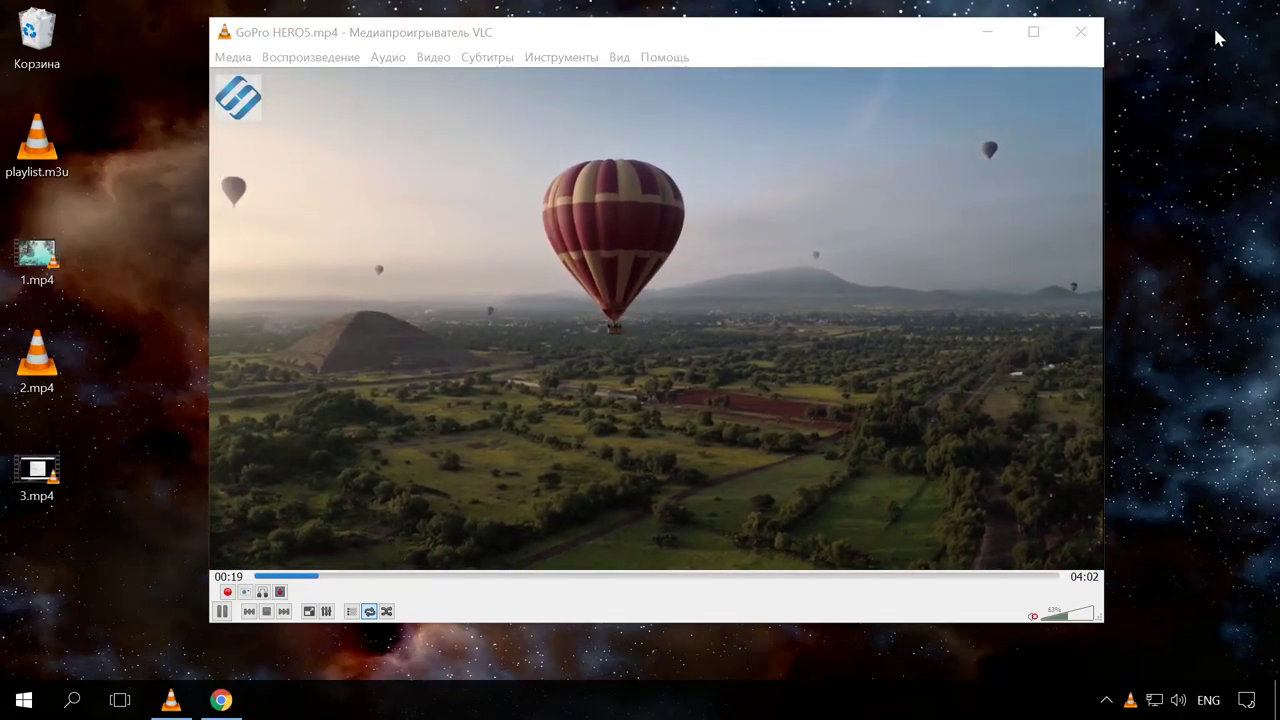
Create two custom bookmarks in GoPro HERO5.mp4, at 00:00:31 and 00:00:35
{"action": "left_click", "coordinate": [310, 57]}
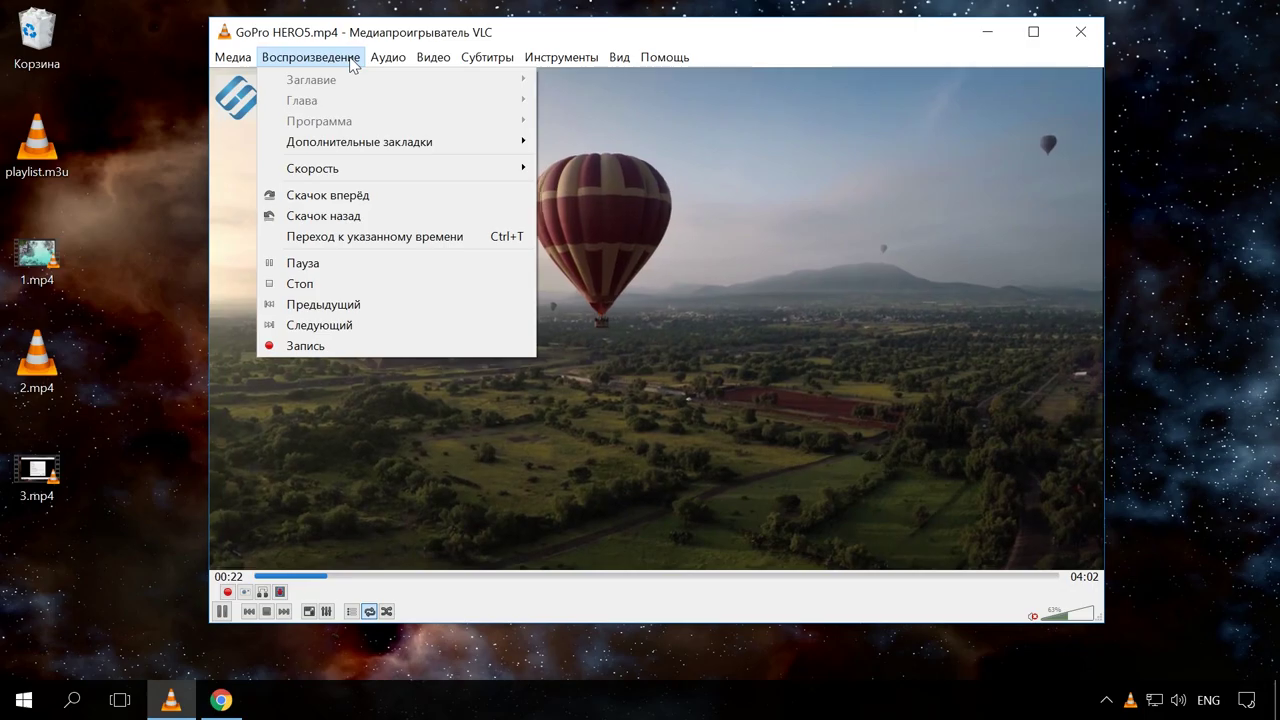
{"action": "mouse_move", "coordinate": [397, 146]}
{"action": "left_click", "coordinate": [592, 153]}
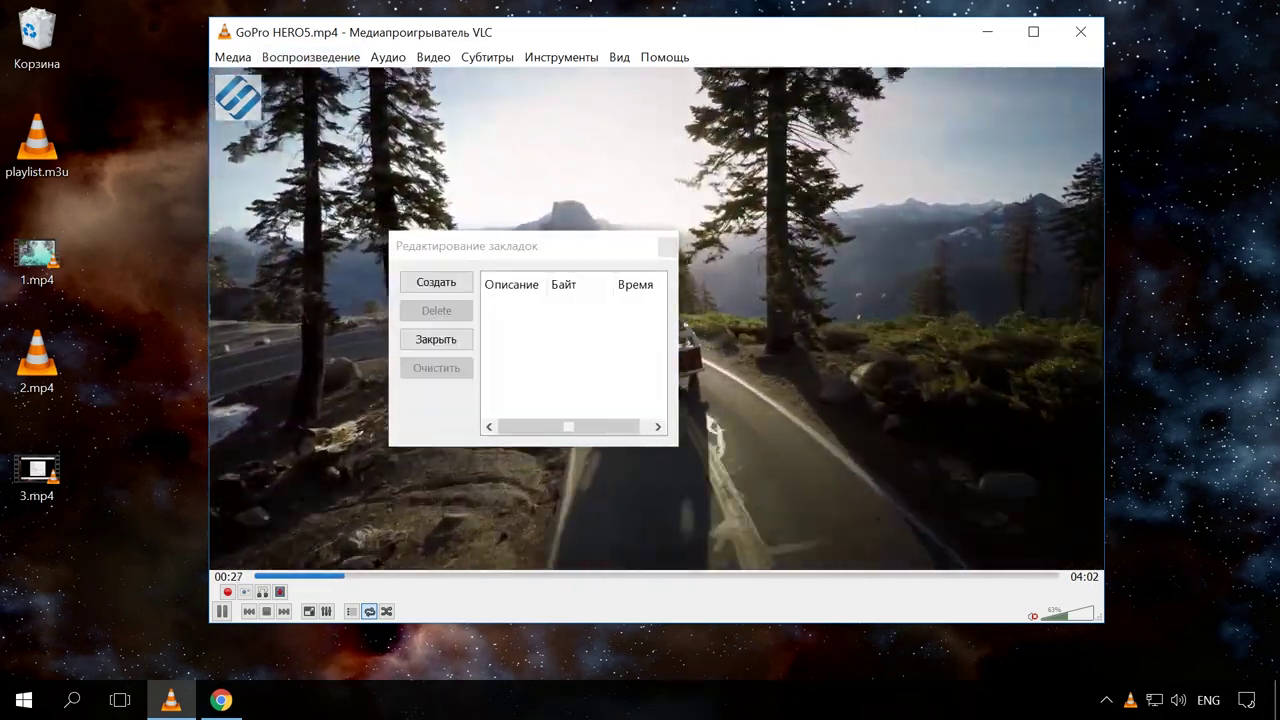
{"action": "left_click_drag", "start_coordinate": [573, 248], "coordinate": [690, 223]}
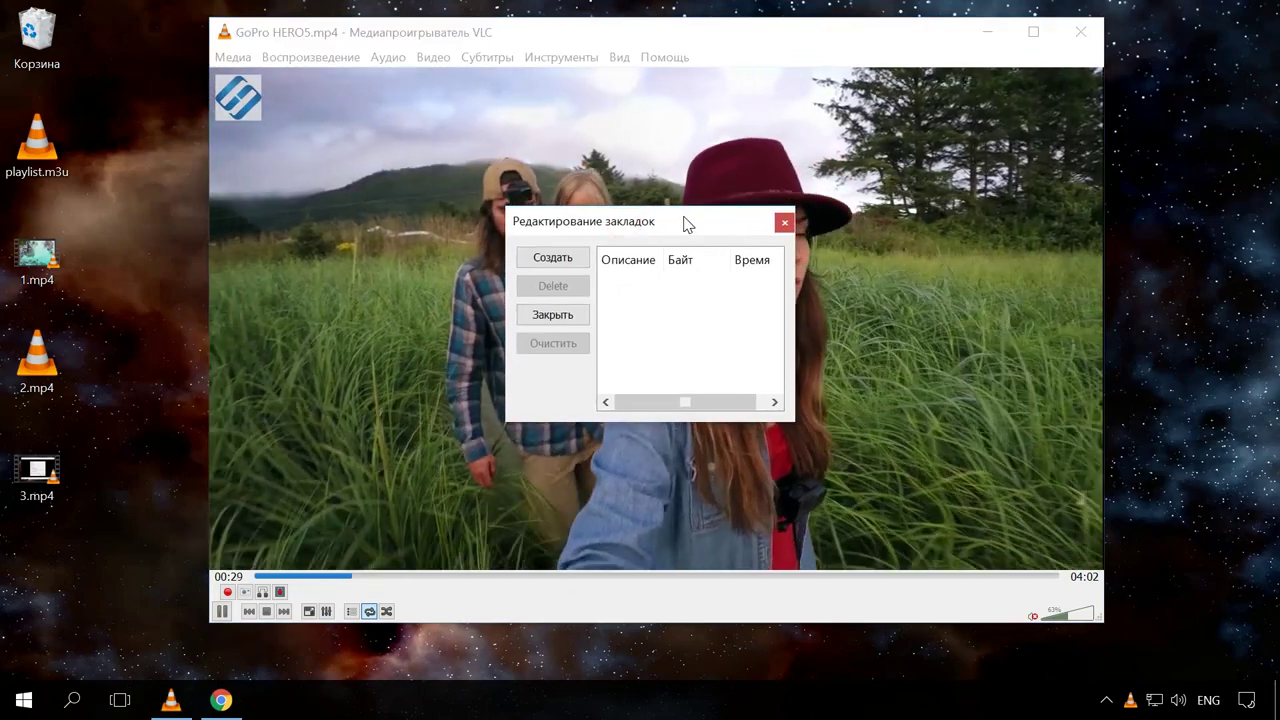
{"action": "left_click", "coordinate": [556, 259]}
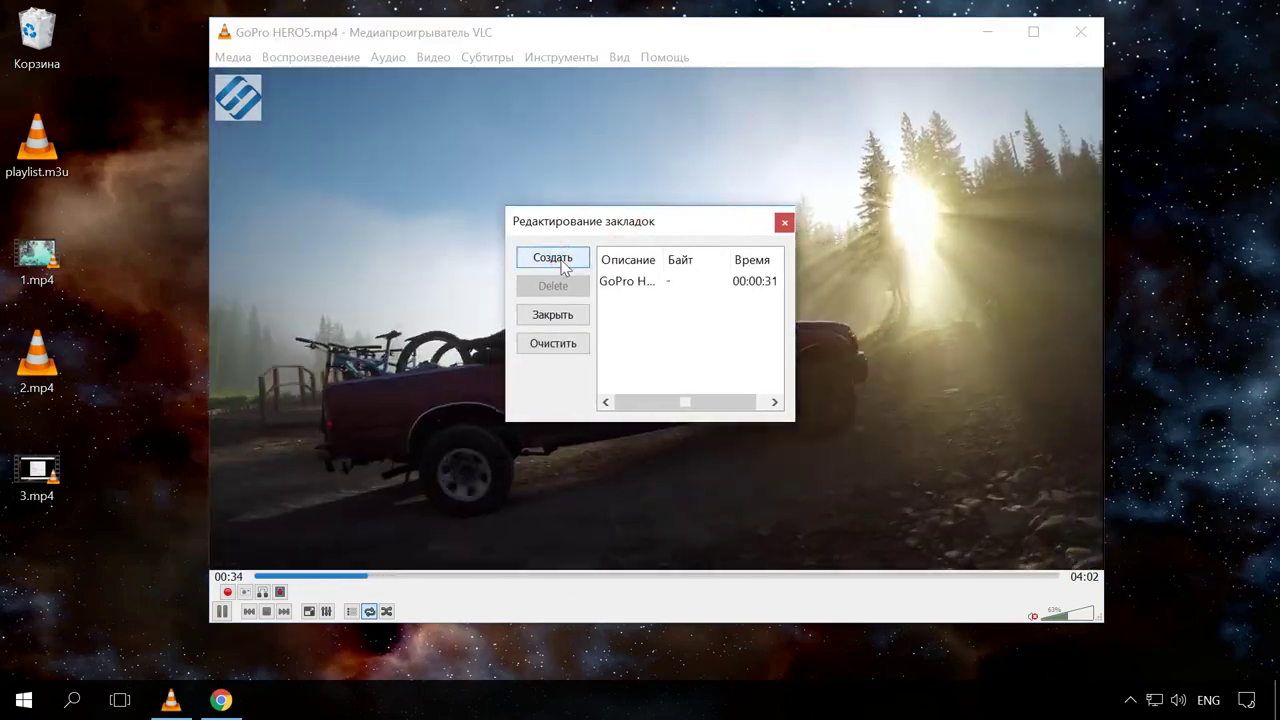
{"action": "left_click", "coordinate": [561, 264]}
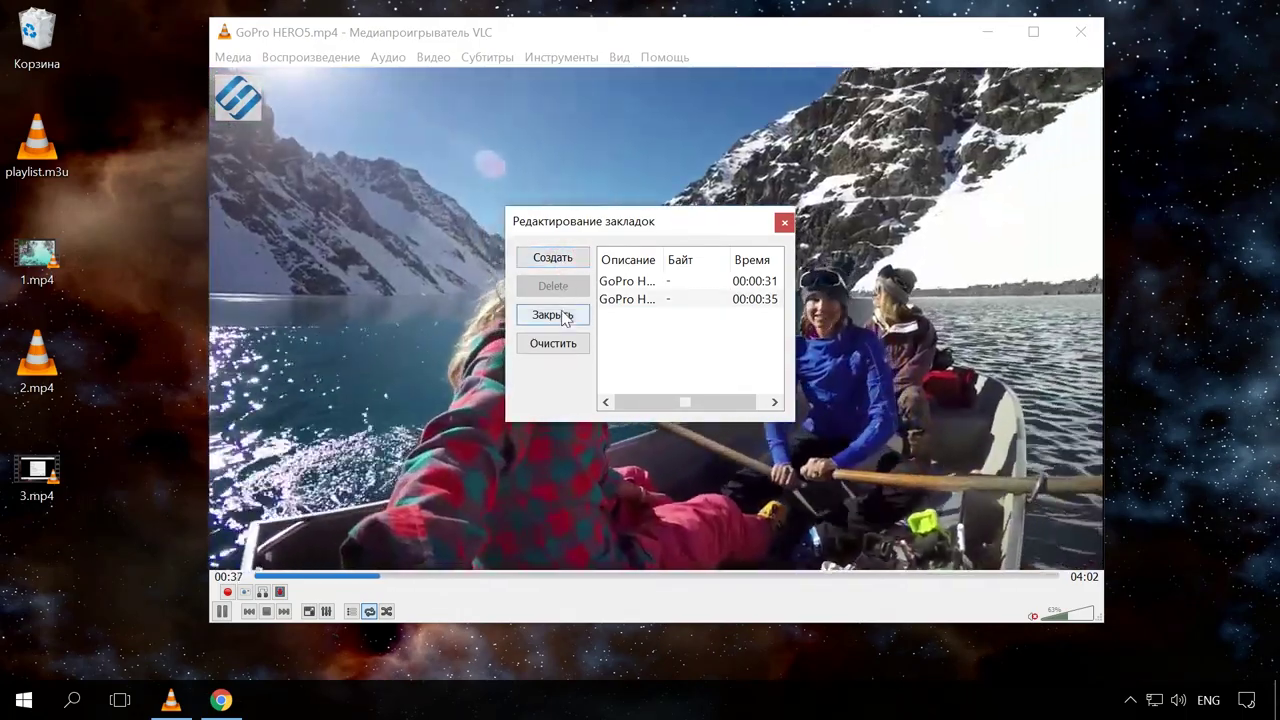
{"action": "left_click", "coordinate": [561, 315]}
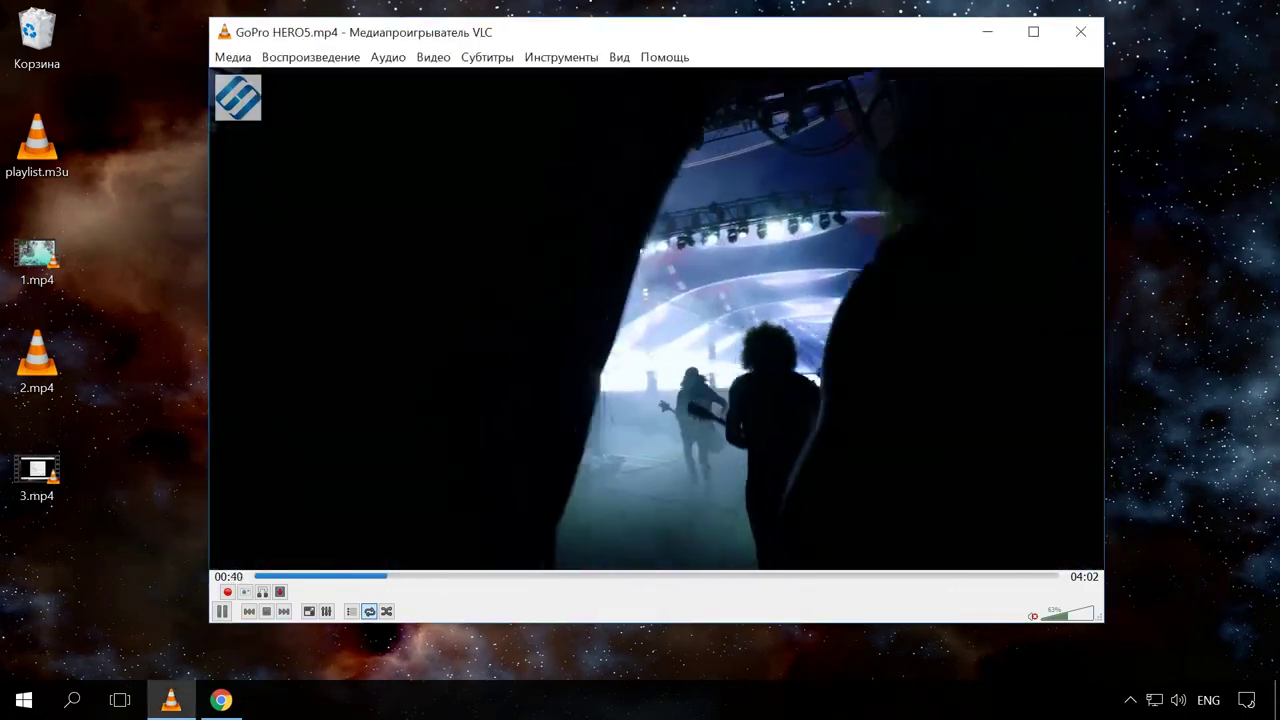
Jump playback to the custom bookmark GoPro HERO5.mp4 #1 and back to the bookmark GoPro HERO5.mp4 #0
{"action": "left_click", "coordinate": [343, 60]}
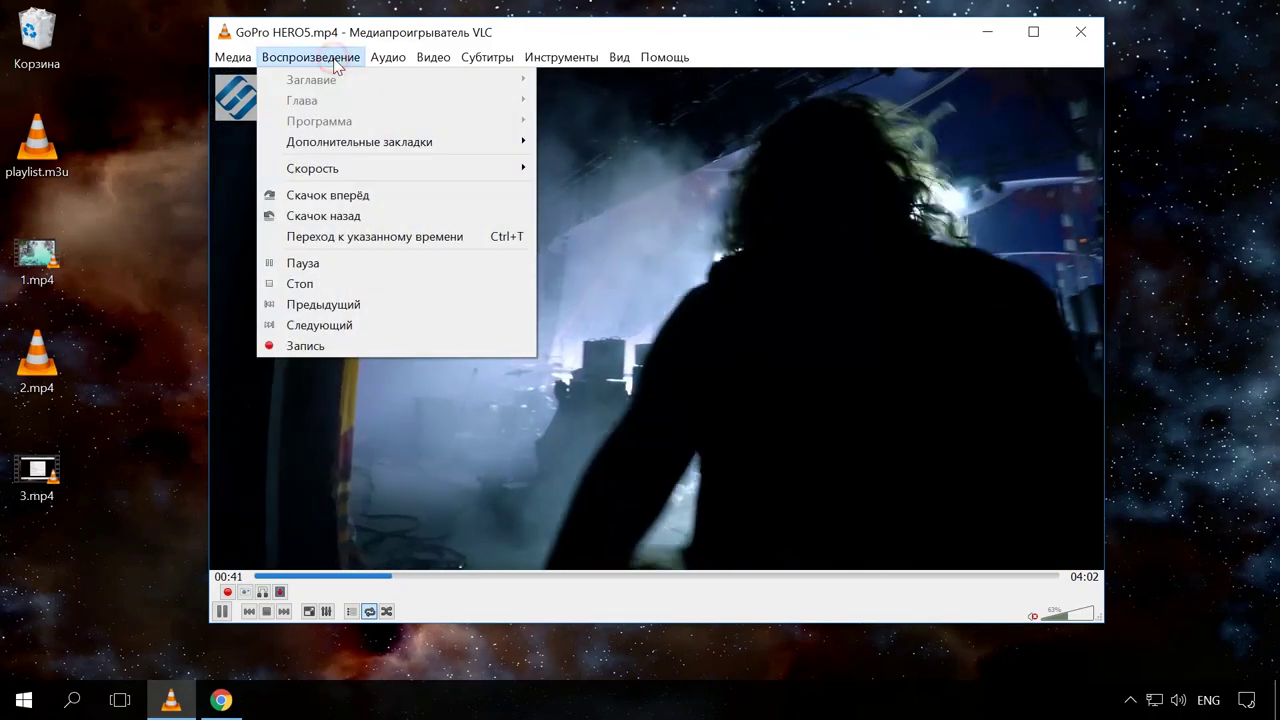
{"action": "mouse_move", "coordinate": [397, 150]}
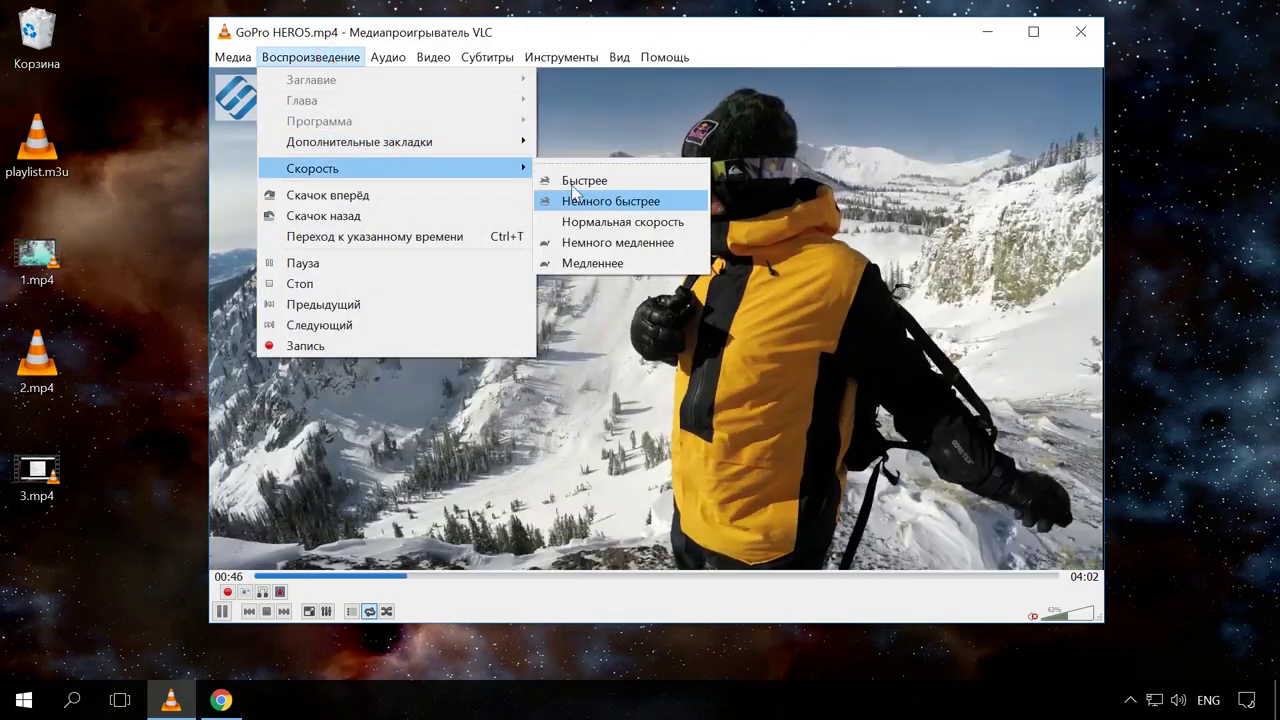
{"action": "mouse_move", "coordinate": [497, 150]}
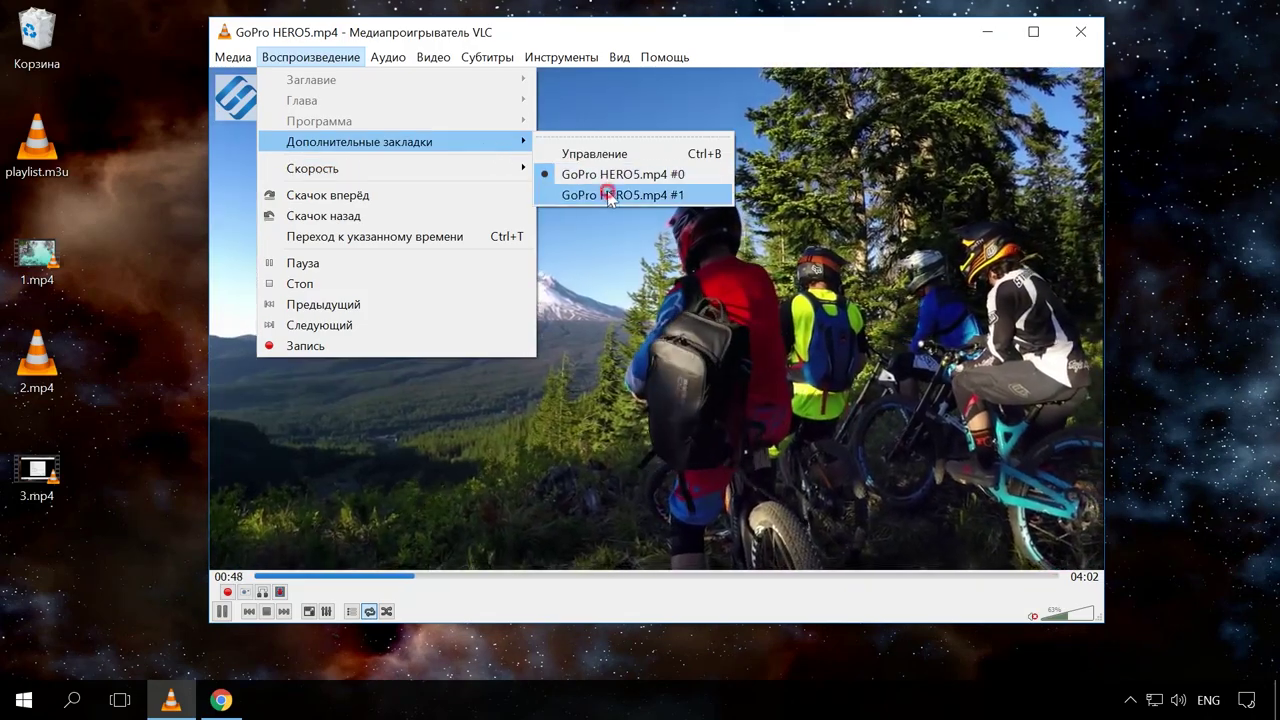
{"action": "left_click", "coordinate": [609, 195]}
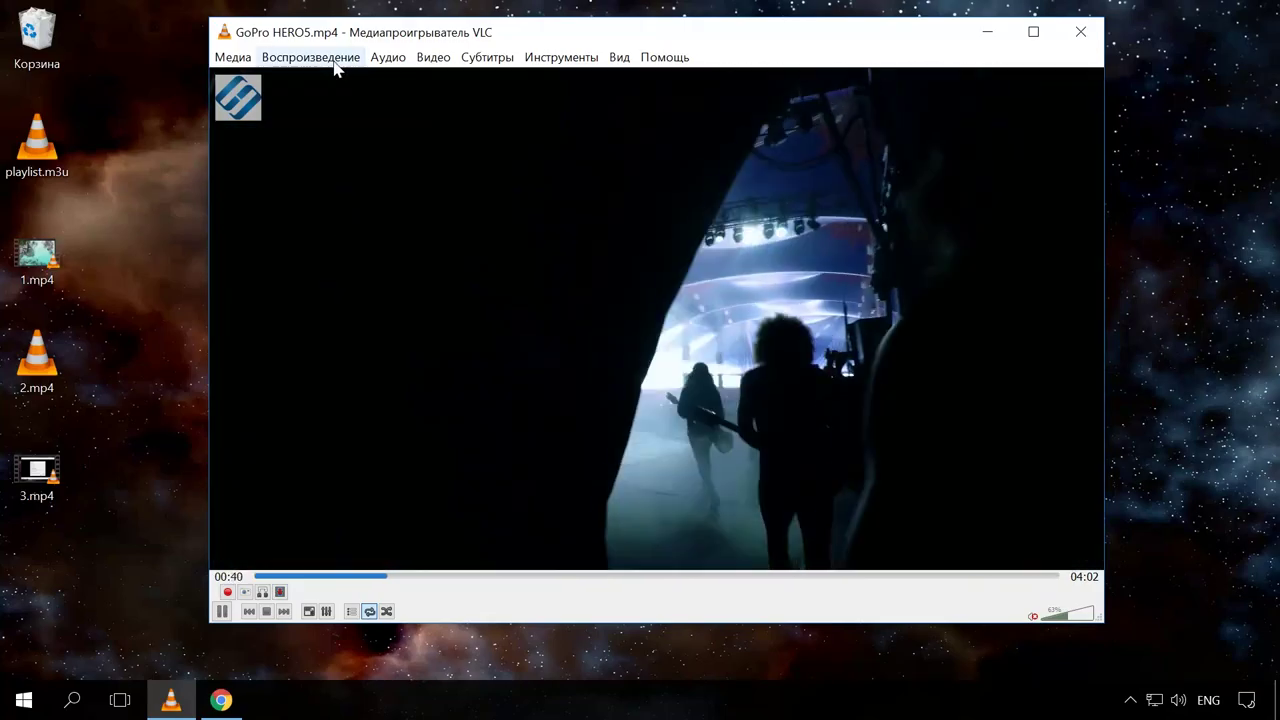
{"action": "left_click", "coordinate": [336, 62]}
{"action": "mouse_move", "coordinate": [480, 151]}
{"action": "left_click", "coordinate": [597, 175]}
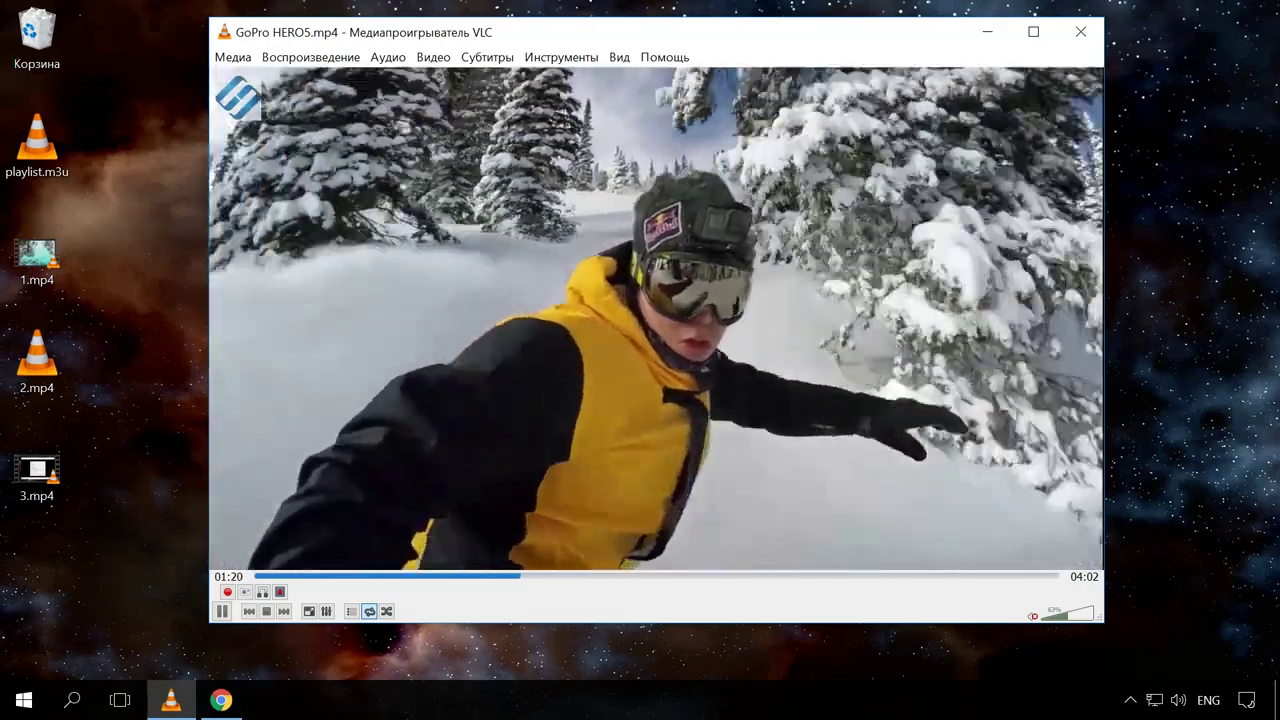
Add the subtitle file 1.srt from the Видео folder to the playing GoPro HERO5.mp4
{"action": "right_click", "coordinate": [675, 196]}
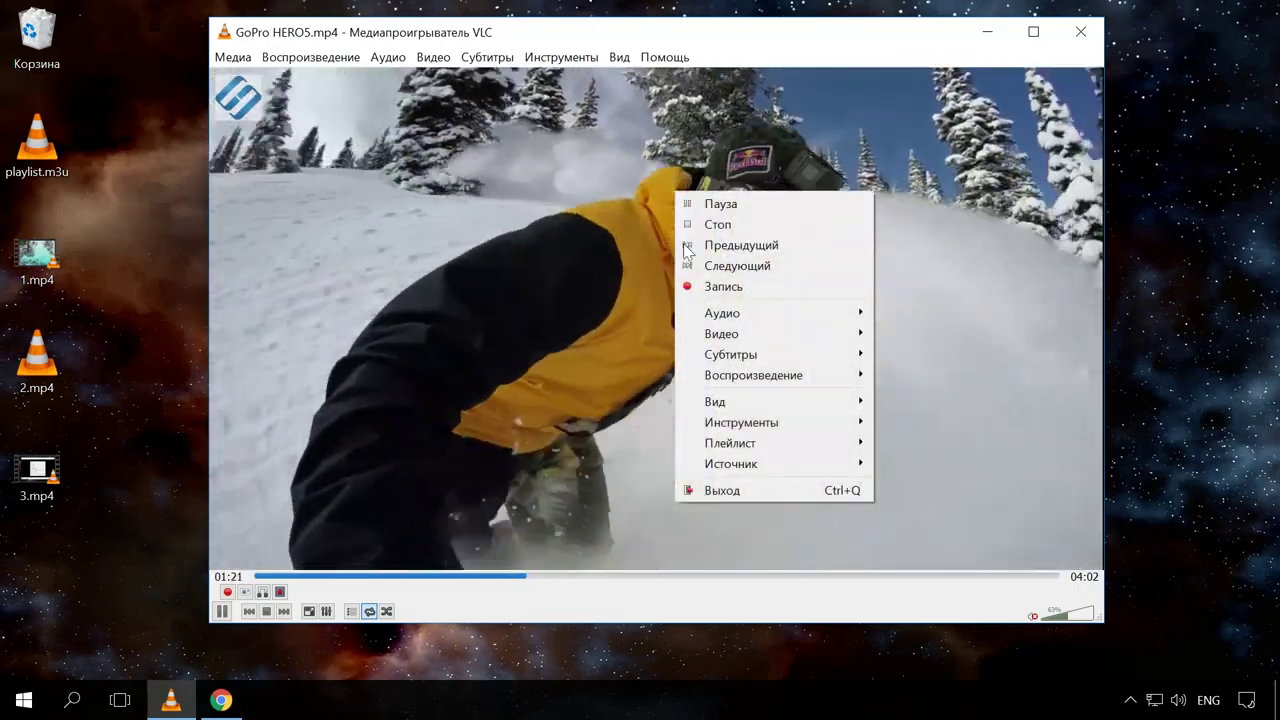
{"action": "mouse_move", "coordinate": [793, 358]}
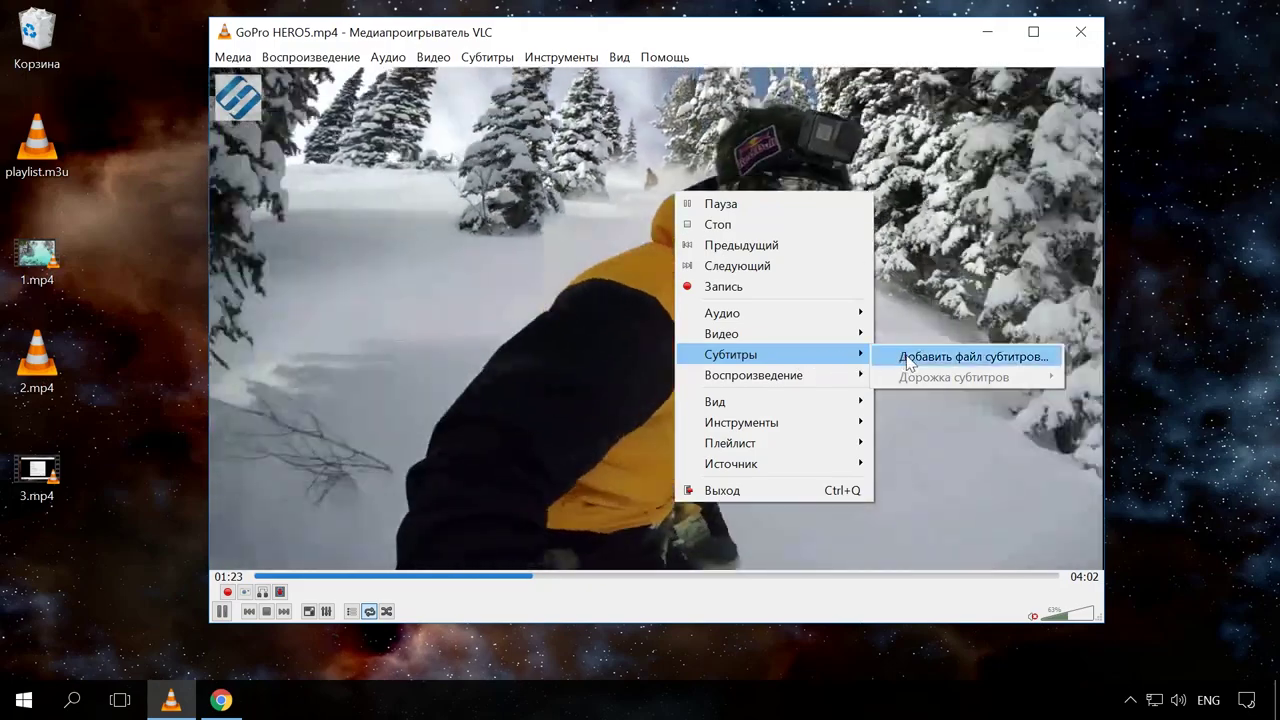
{"action": "left_click", "coordinate": [915, 357]}
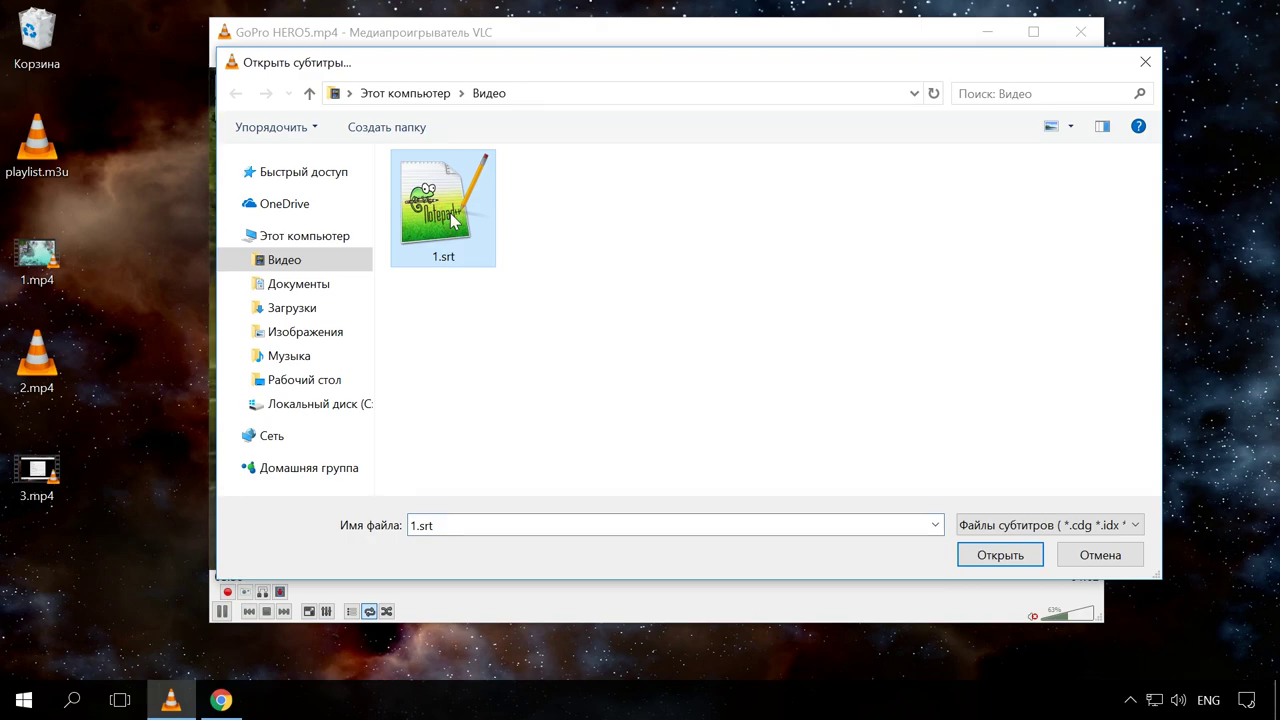
{"action": "left_click", "coordinate": [960, 551]}
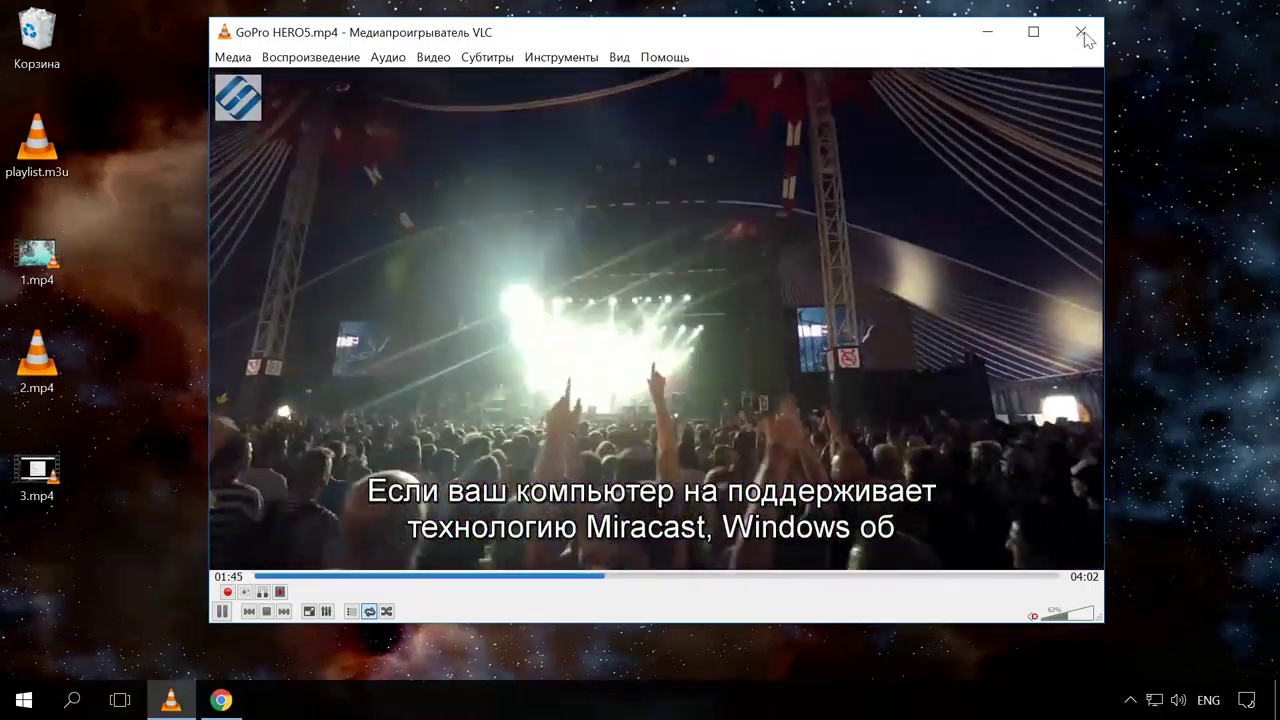
Close the media player and open the Видео folder in File Explorer
{"action": "left_click", "coordinate": [1080, 31]}
{"action": "key", "text": "super+e"}
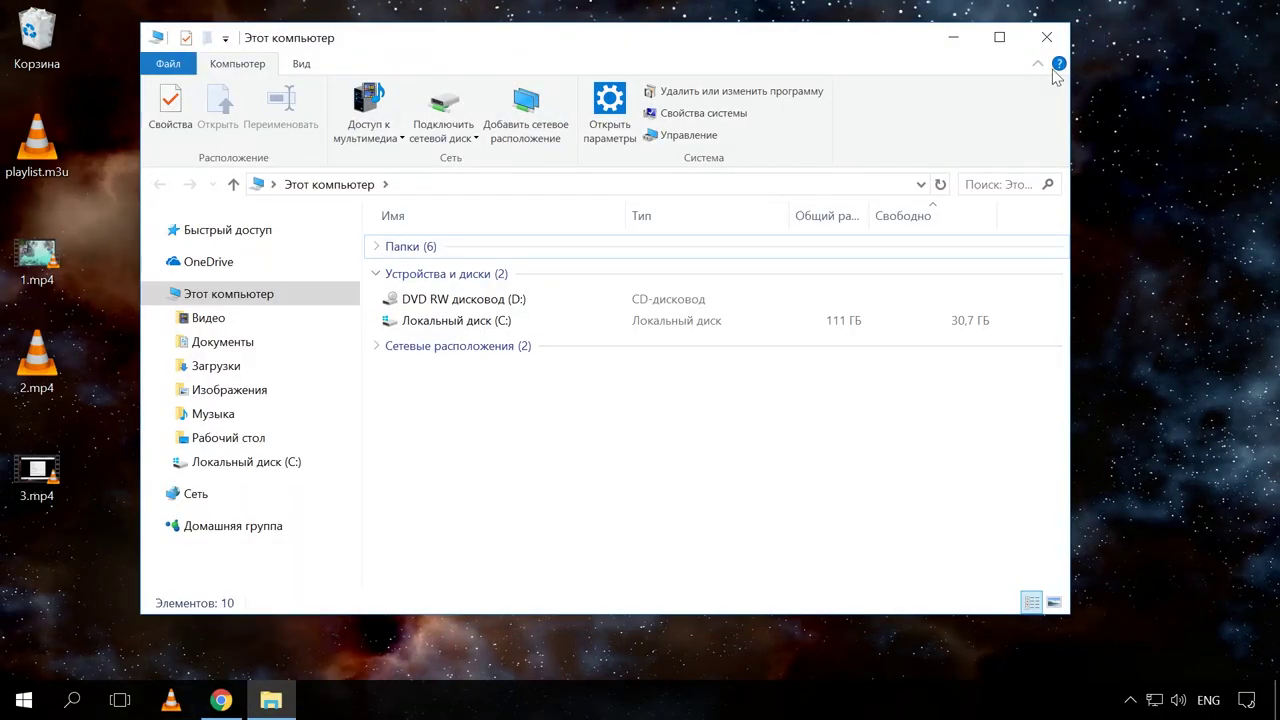
{"action": "left_click", "coordinate": [208, 318]}
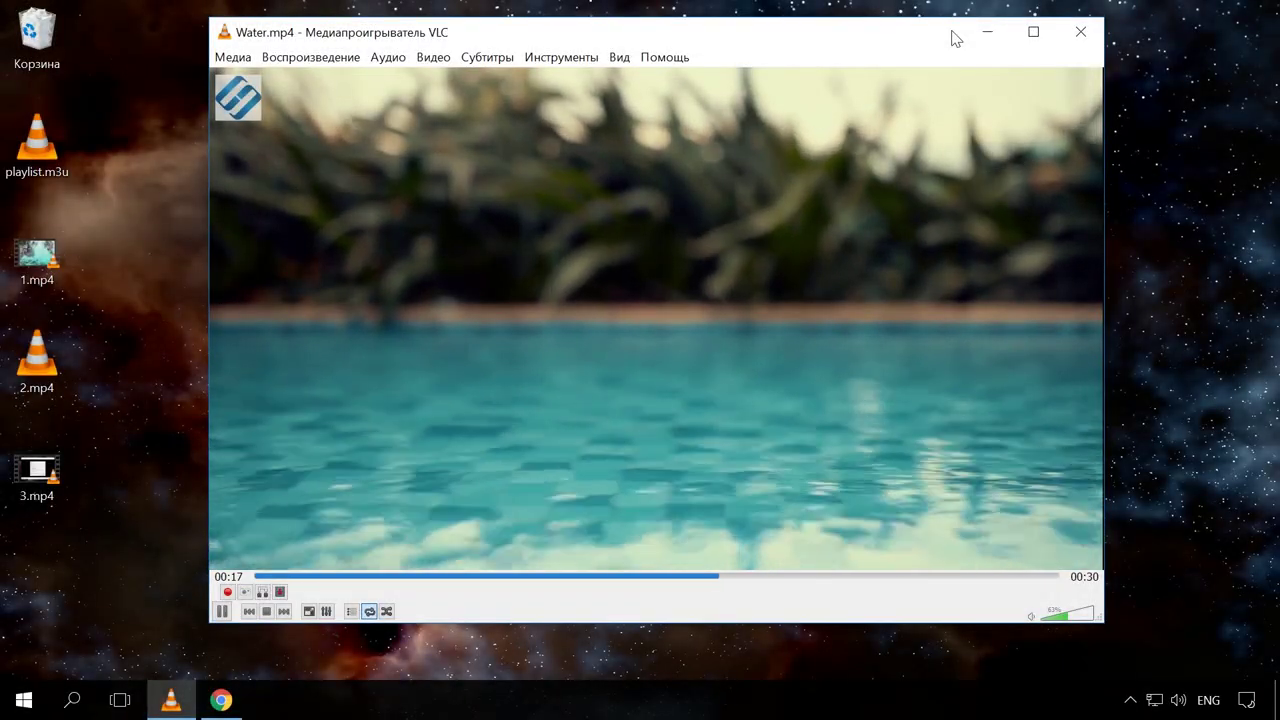
Cycle Water.mp4 through the zoom modes, including 1:4 quarter, back to the original window size, and switch full screen on and off
{"action": "key", "text": "z"}
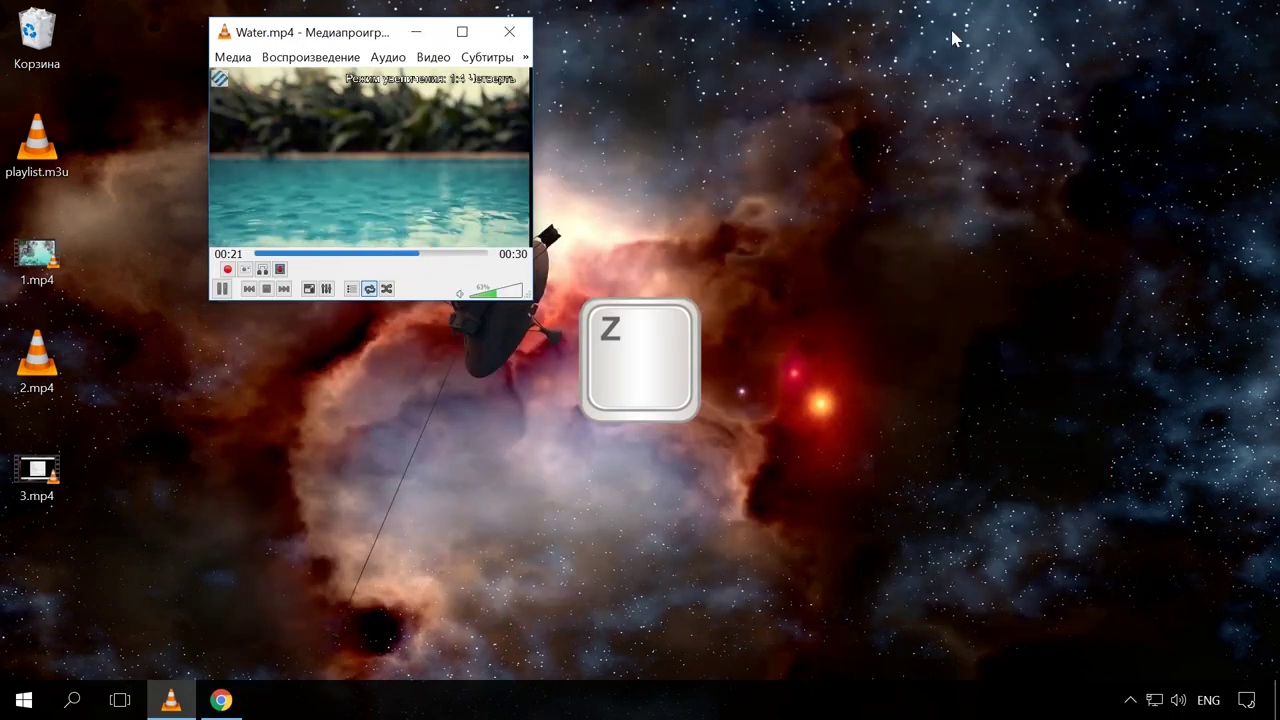
{"action": "key", "text": "z"}
{"action": "key", "text": "z"}
{"action": "key", "text": "z"}
{"action": "key", "text": "z"}
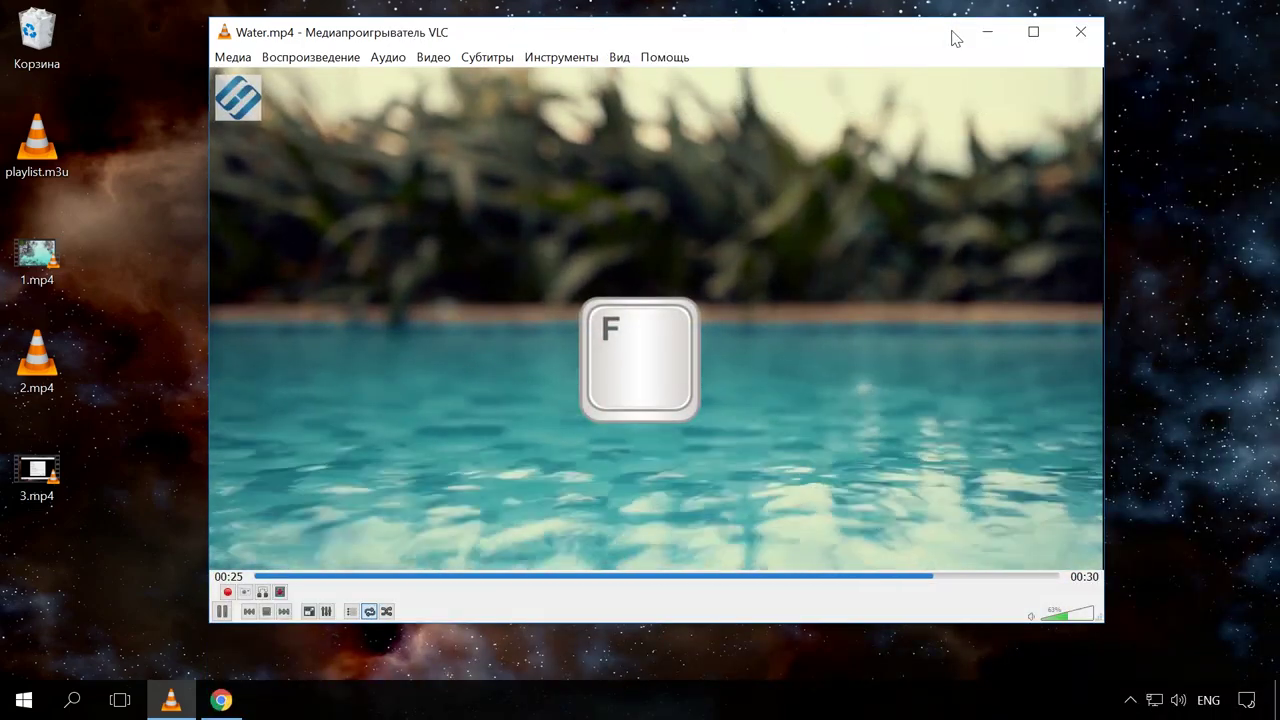
{"action": "key", "text": "f"}
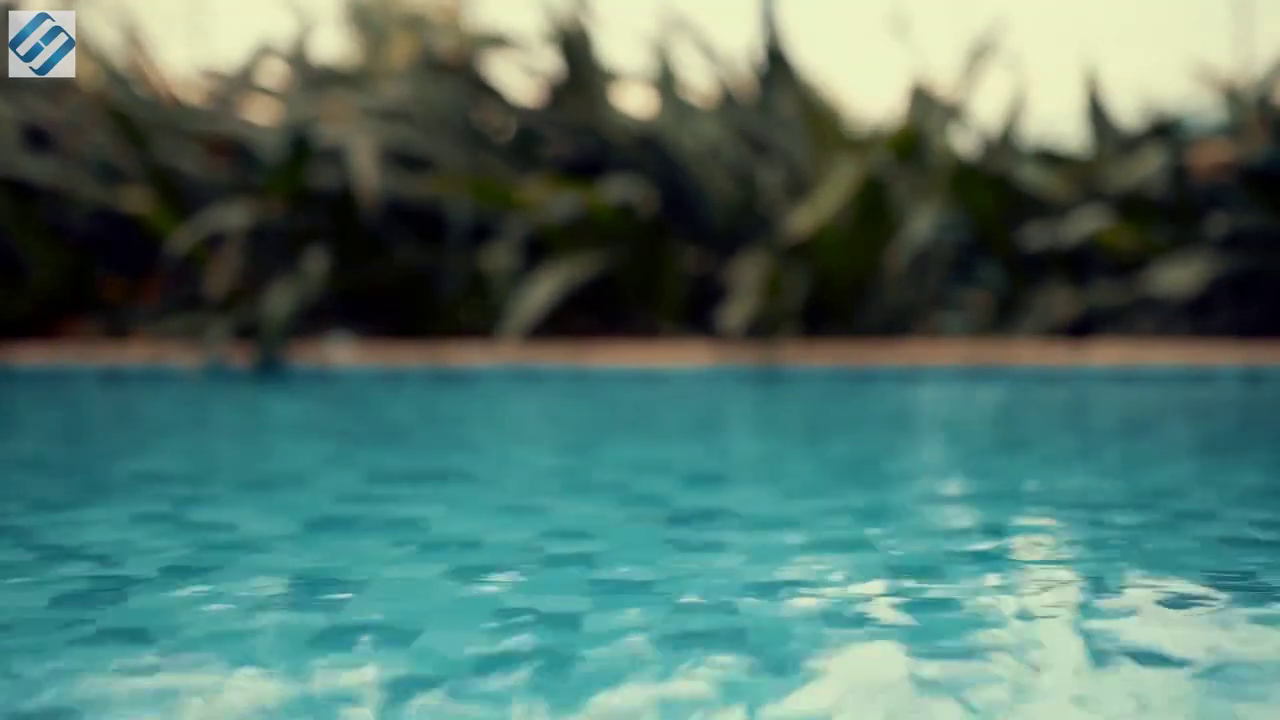
{"action": "key", "text": "f"}
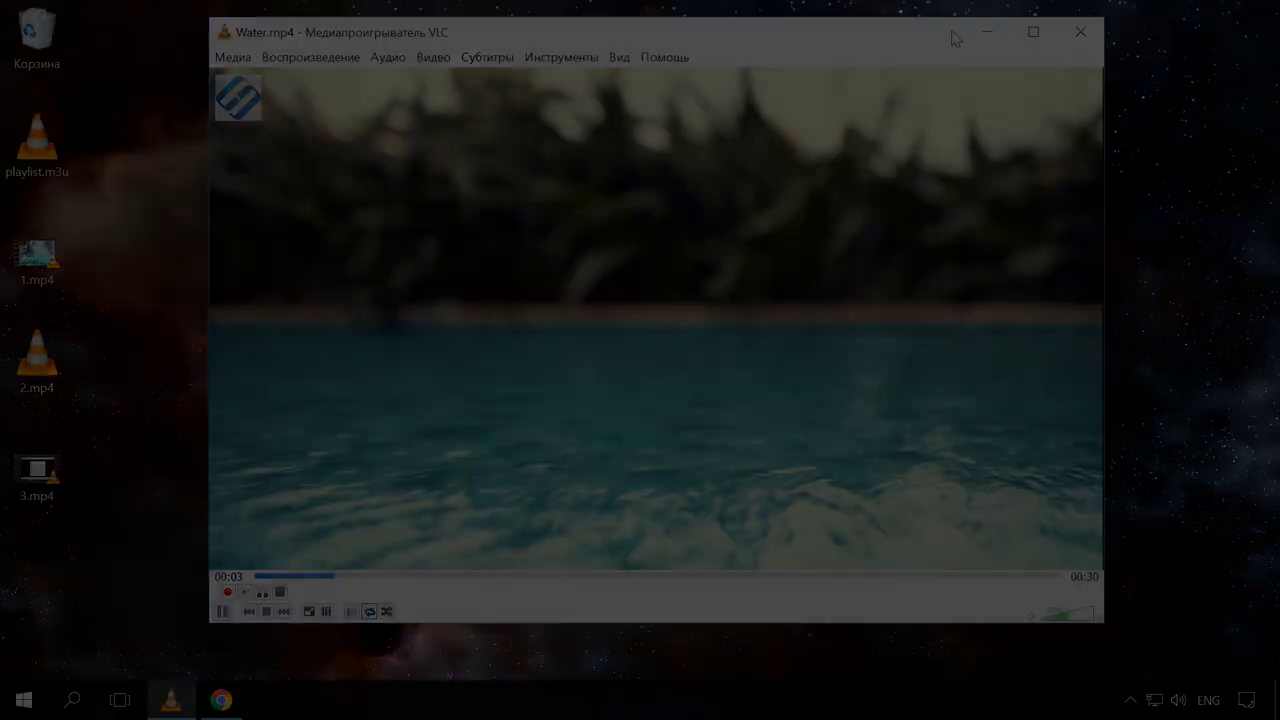